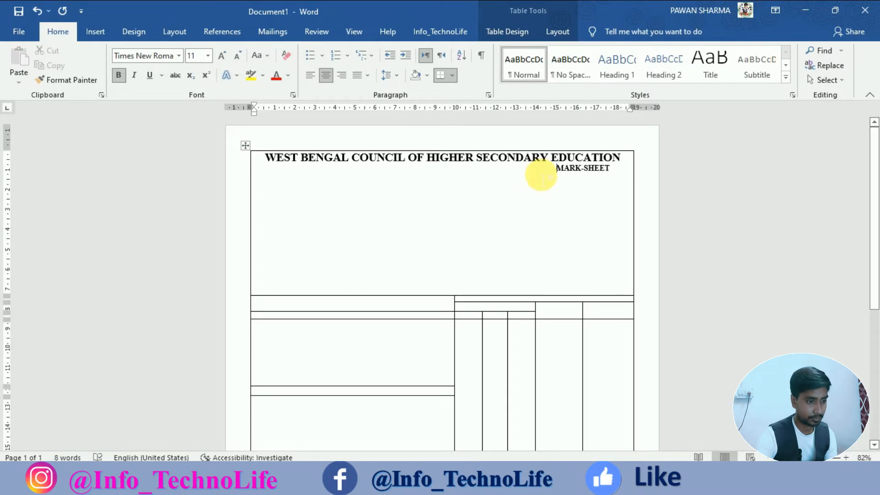
# Undo the extra spaces and copy the heading's bold 16 pt formatting onto MARK-SHEET.
pyautogui.hotkey('ctrl', 'z')
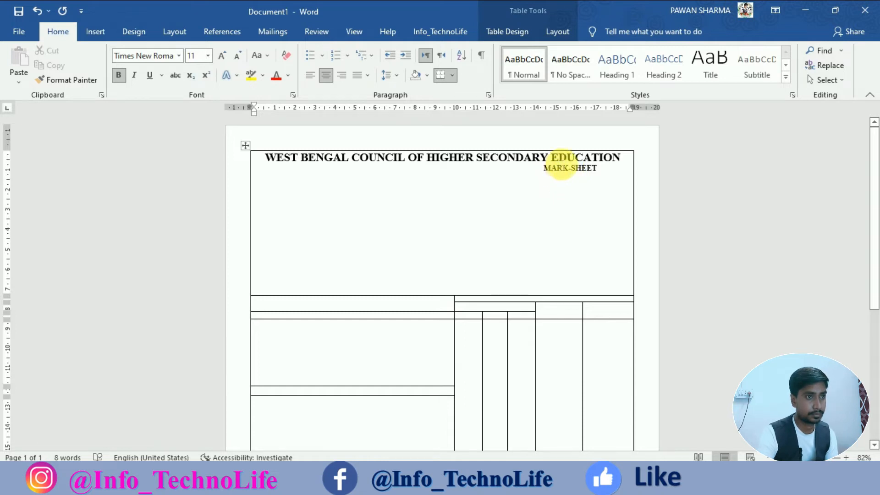
pyautogui.moveTo(562, 158); pyautogui.dragTo(569, 159)
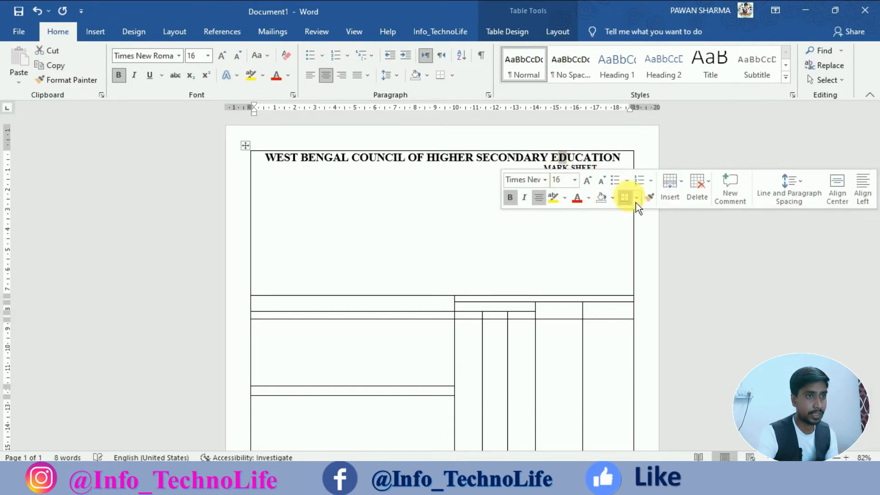
pyautogui.click(651, 198)
pyautogui.moveTo(544, 169); pyautogui.dragTo(606, 178)
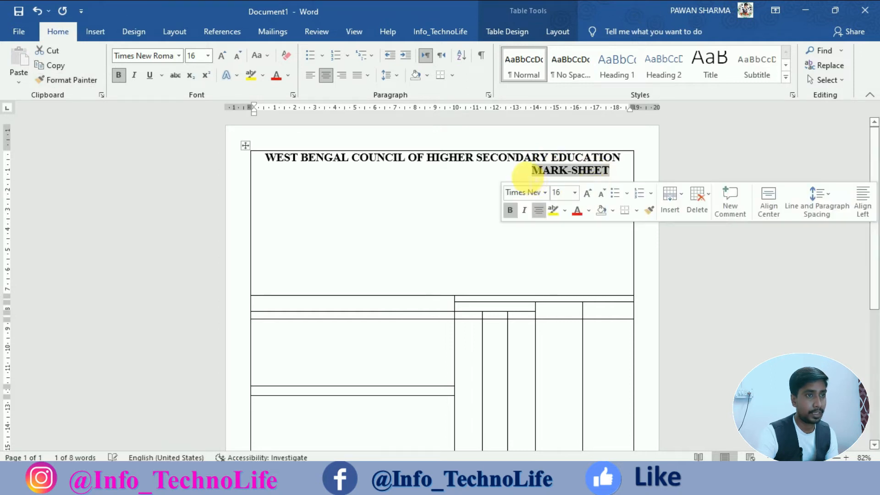
# Tab MARK-SHEET right under the heading's end and left-align the next line.
pyautogui.click(541, 184)
pyautogui.hotkey('ctrl', 'Tab')
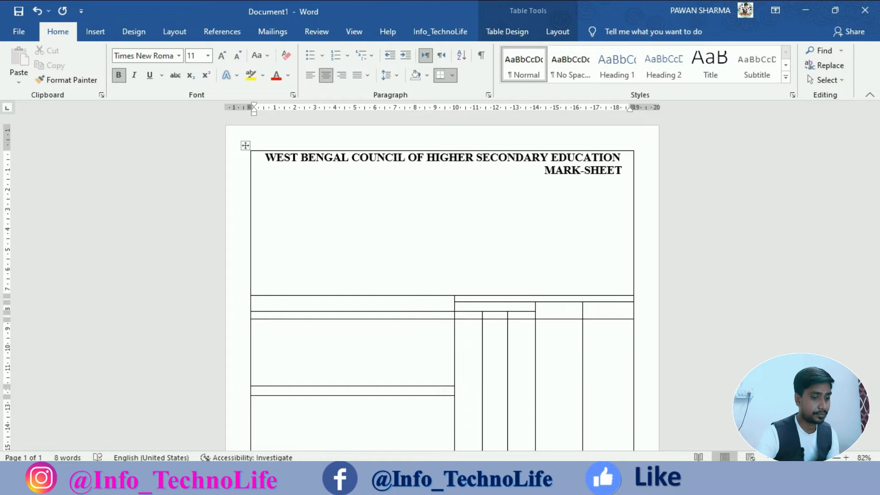
pyautogui.hotkey('ctrl', 'l')
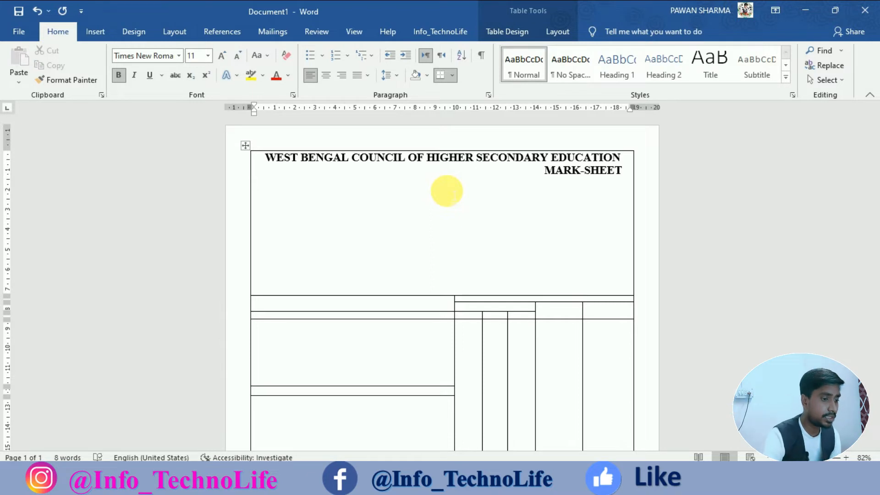
# Type INSTITUTION, NO. and GENERAL STEAM COURSES on one tab-separated line.
pyautogui.write('IN')
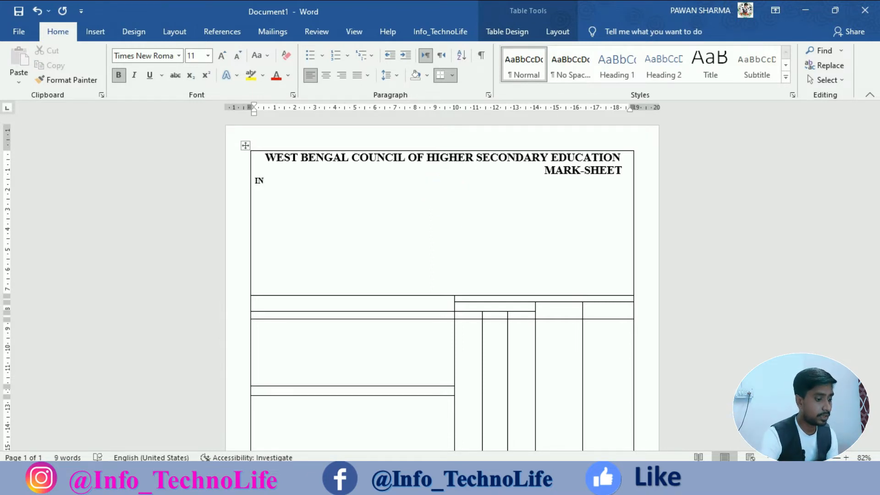
pyautogui.write('STIT')
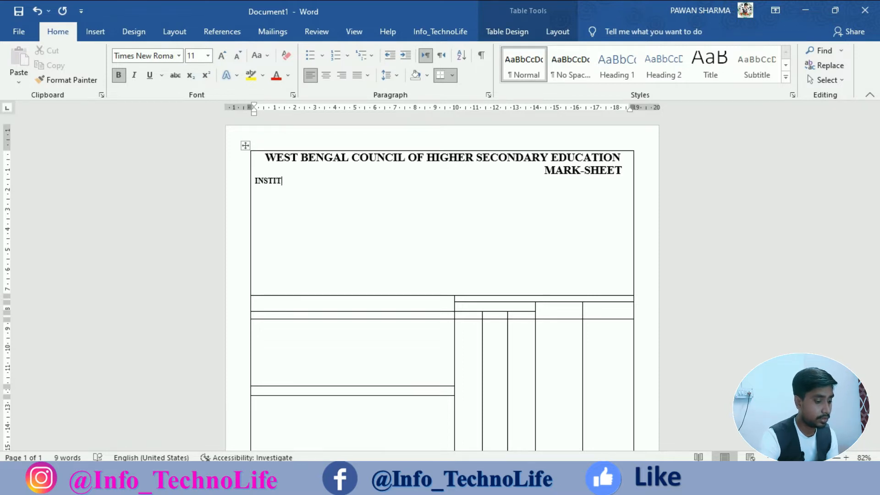
pyautogui.write('UTION')
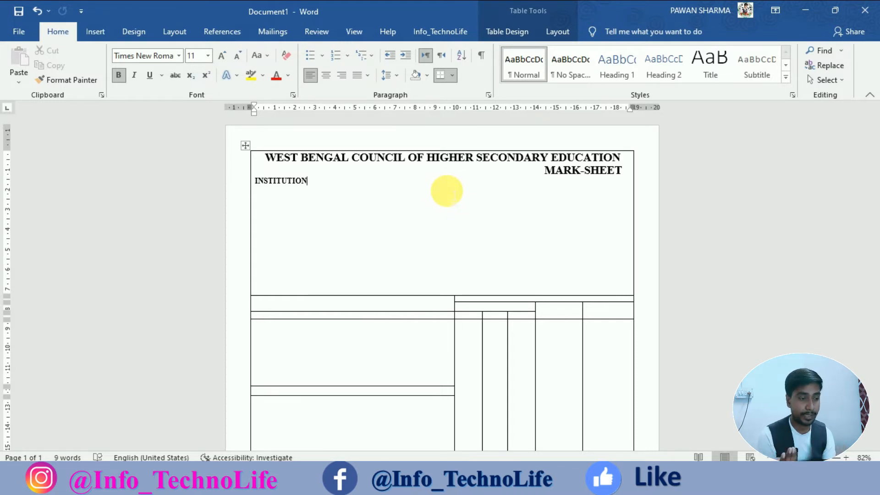
pyautogui.hotkey('ctrl', 'Tab')
pyautogui.hotkey('ctrl', 'Tab')
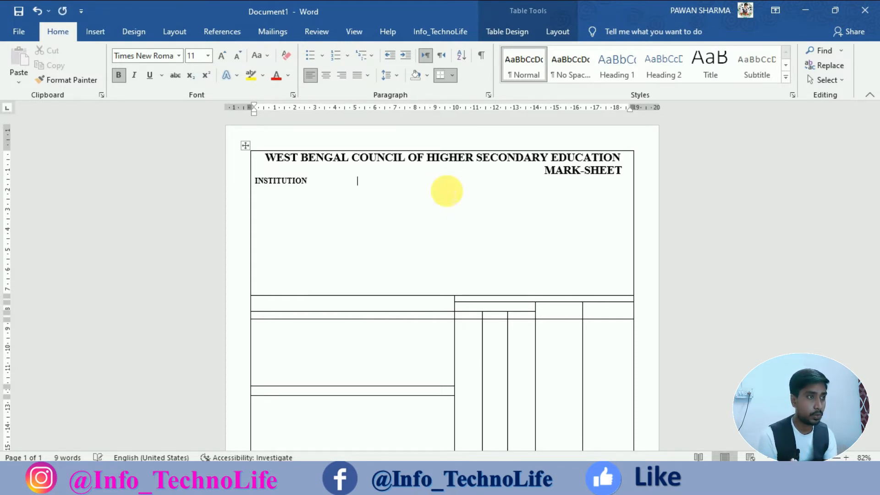
pyautogui.write('NO')
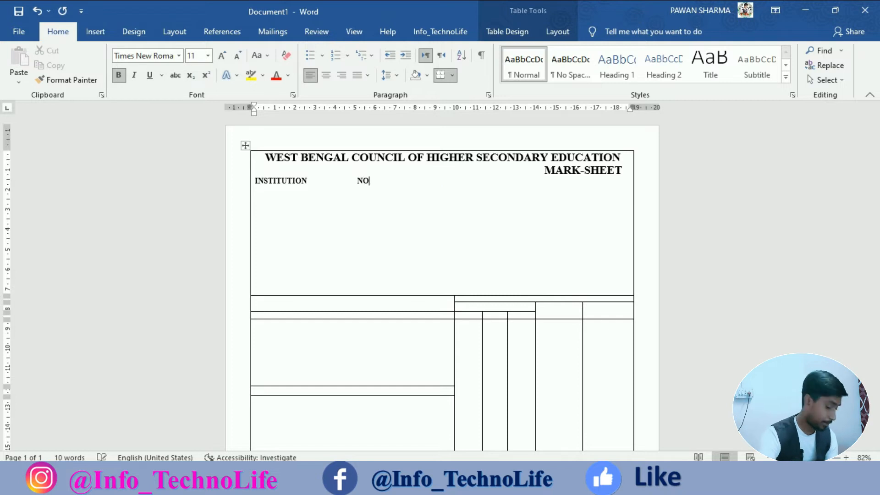
pyautogui.write('.')
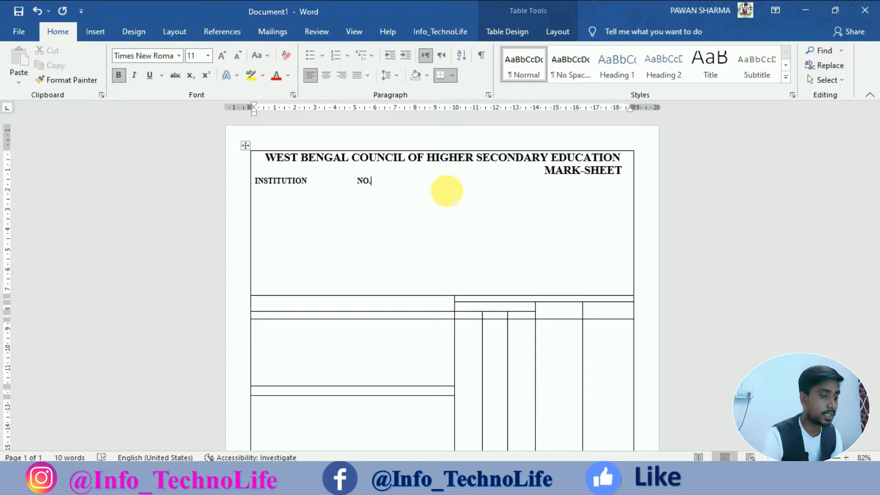
pyautogui.press('Tab')
pyautogui.press('Tab')
pyautogui.press('Tab')
pyautogui.press('Tab')
pyautogui.press('Tab')
pyautogui.press('Tab')
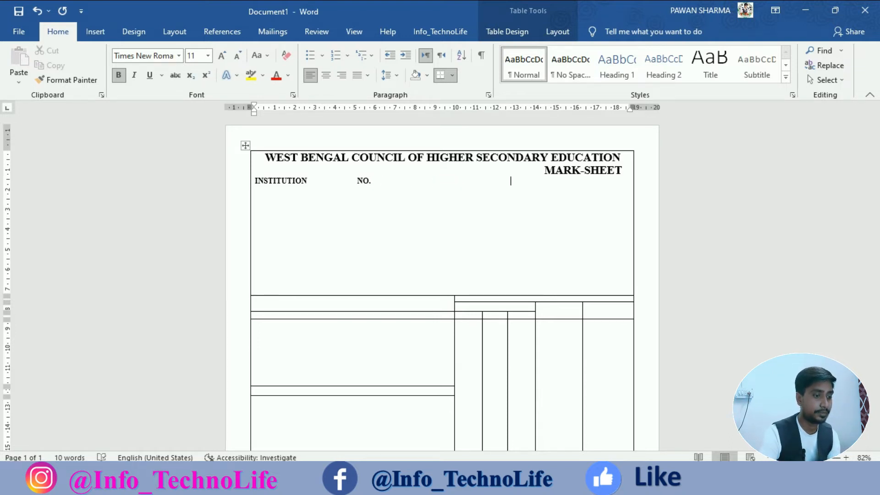
pyautogui.write('G')
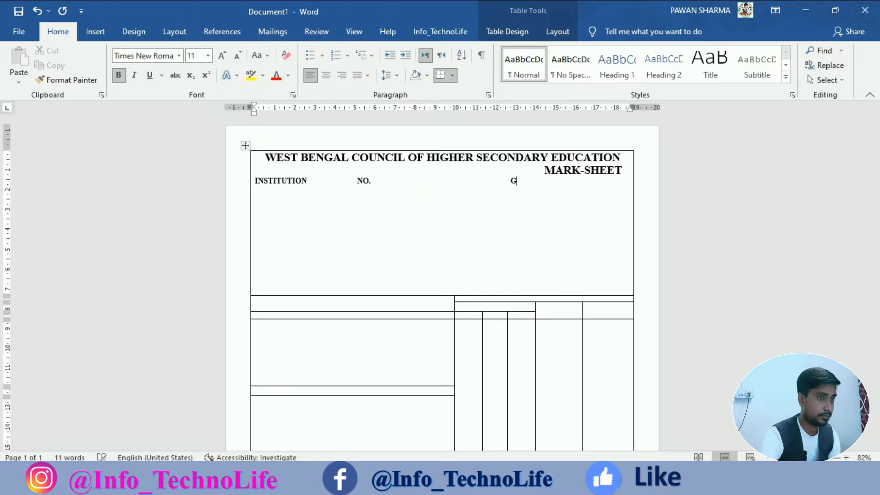
pyautogui.write('ENERAL ')
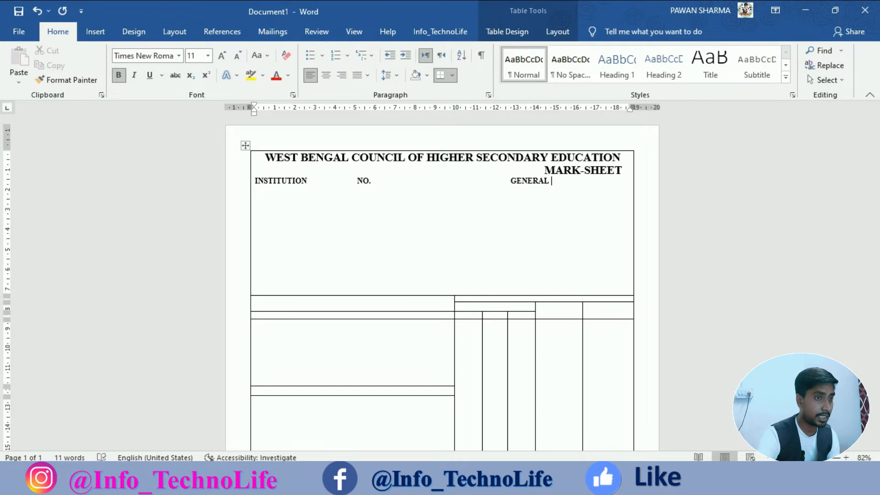
pyautogui.write('STEA')
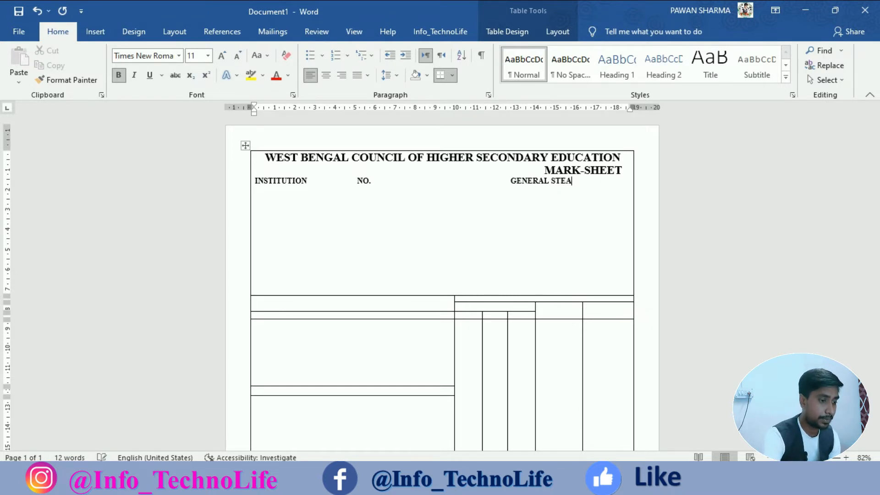
pyautogui.write('M COURSES')
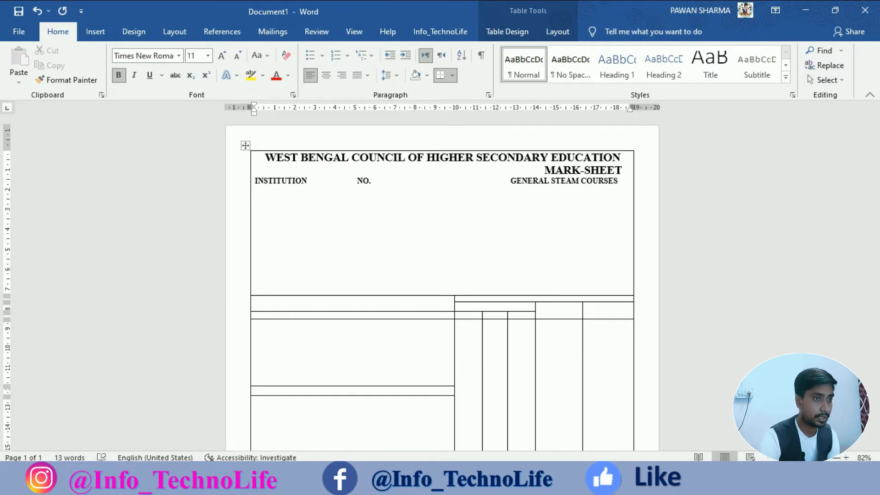
pyautogui.click(513, 180)
# Shrink GENERAL STEAM COURSES by two font sizes and tab it to the right edge.
pyautogui.moveTo(544, 188); pyautogui.dragTo(619, 183)
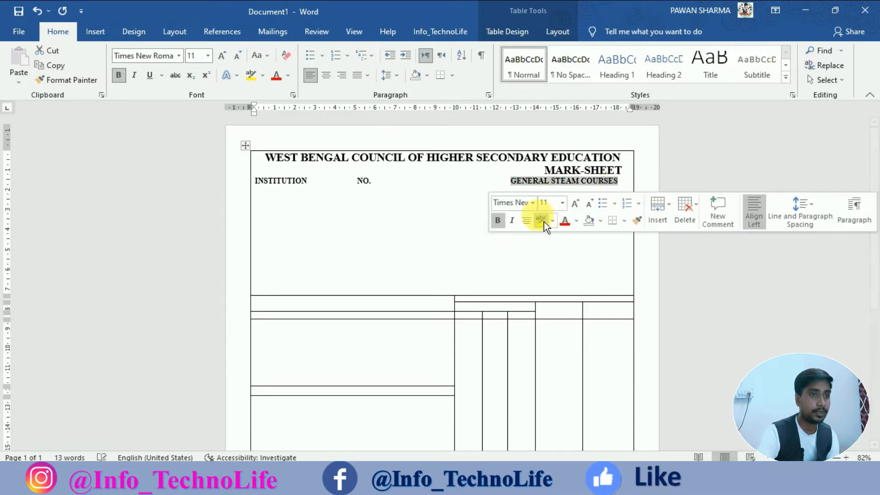
pyautogui.click(595, 208)
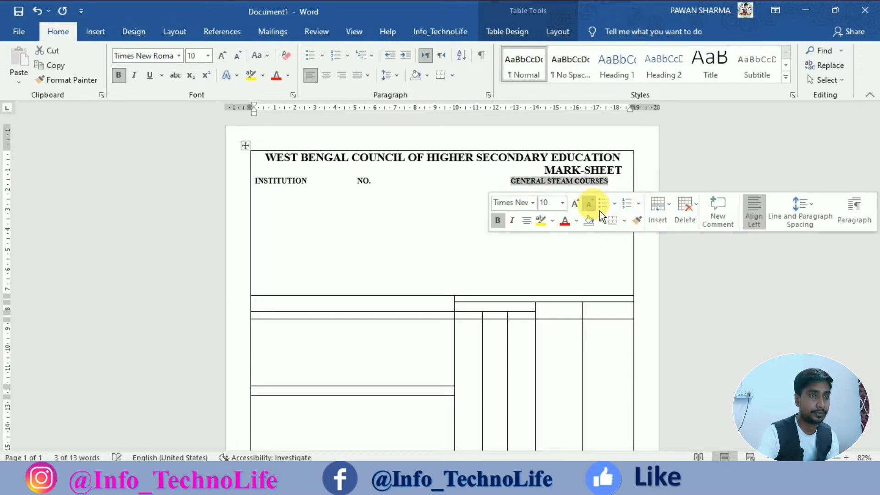
pyautogui.click(595, 207)
pyautogui.click(511, 182)
pyautogui.hotkey('ctrl', 'Tab')
pyautogui.click(632, 187)
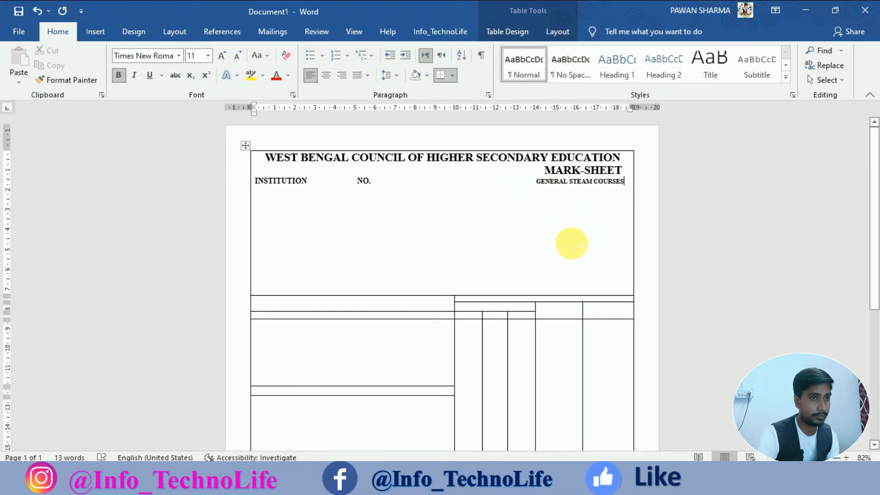
# Add CODE on a new line beneath INSTITUTION, removing its indent.
pyautogui.press('Return')
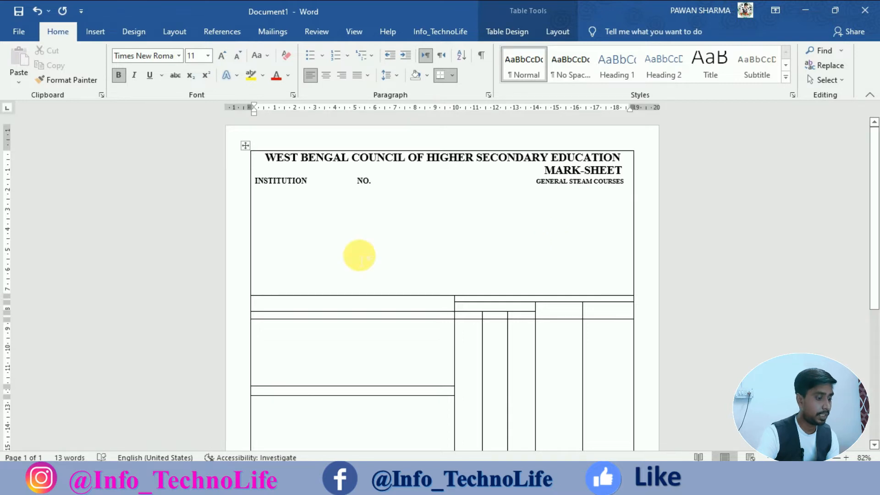
pyautogui.write('CODE')
pyautogui.click(284, 200)
pyautogui.press('BackSpace')
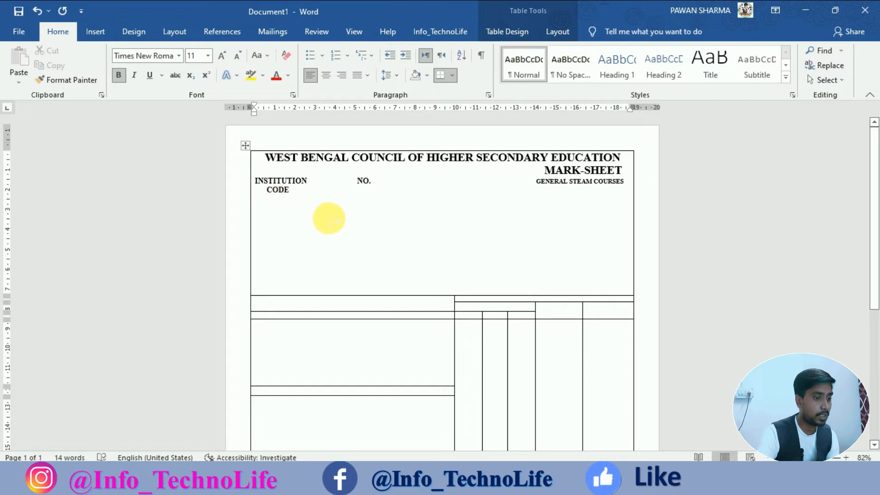
pyautogui.click(304, 197)
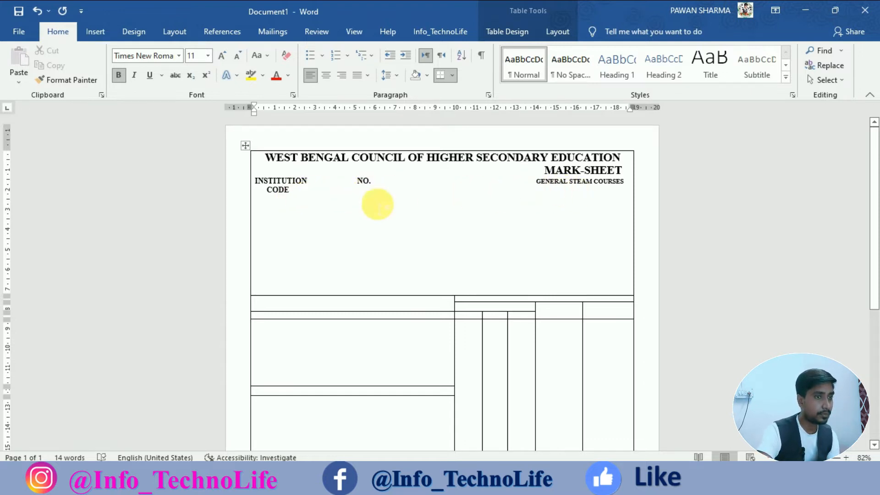
pyautogui.press('Return')
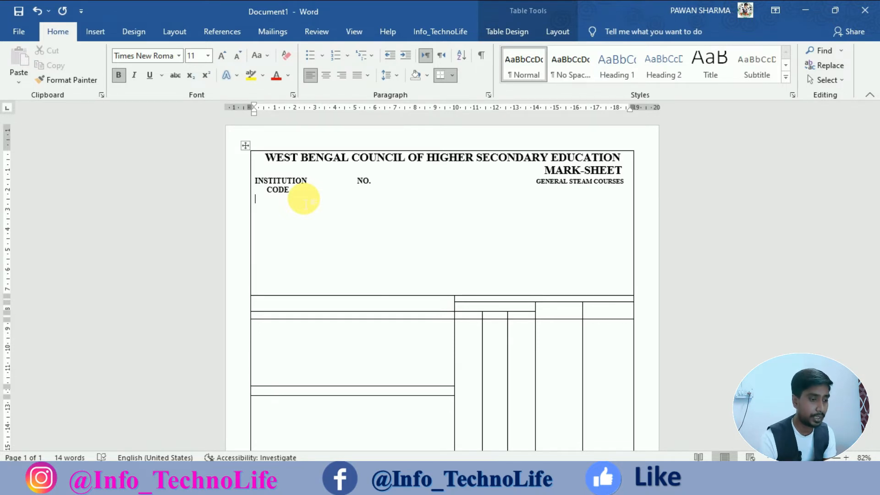
# Enter the institution code 02458 under CODE and the sheet number under NO., then select that line.
pyautogui.click(304, 200)
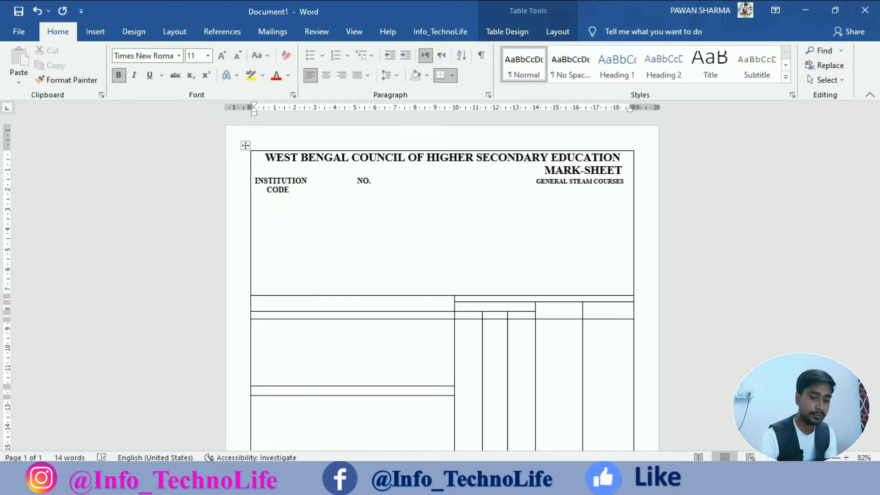
pyautogui.write('02458')
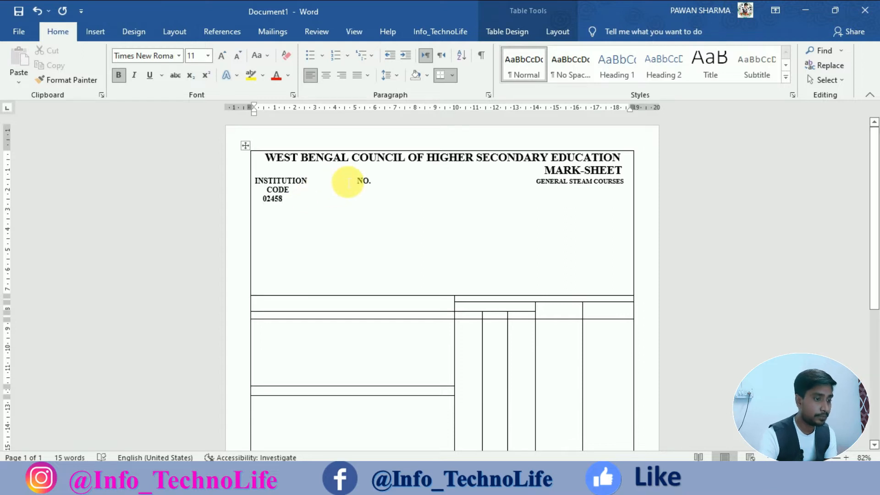
pyautogui.hotkey('ctrl', 'Tab')
pyautogui.hotkey('ctrl', 'Tab')
pyautogui.write('b')
pyautogui.press('BackSpace')
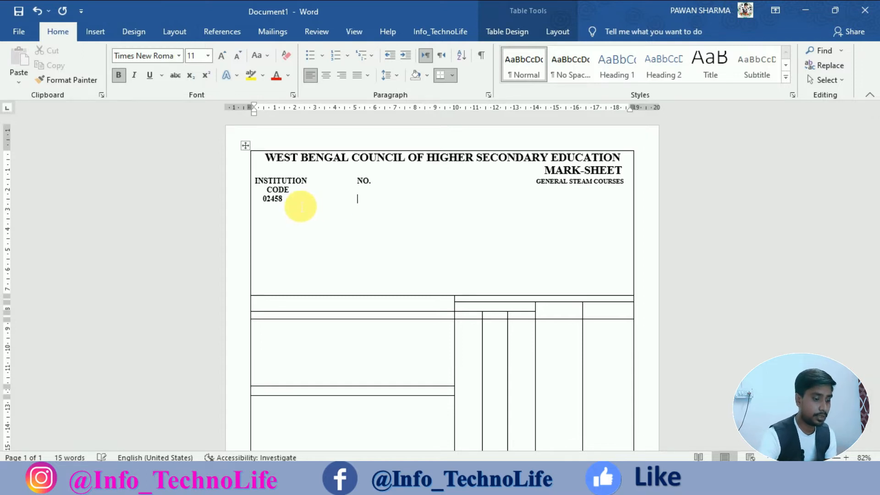
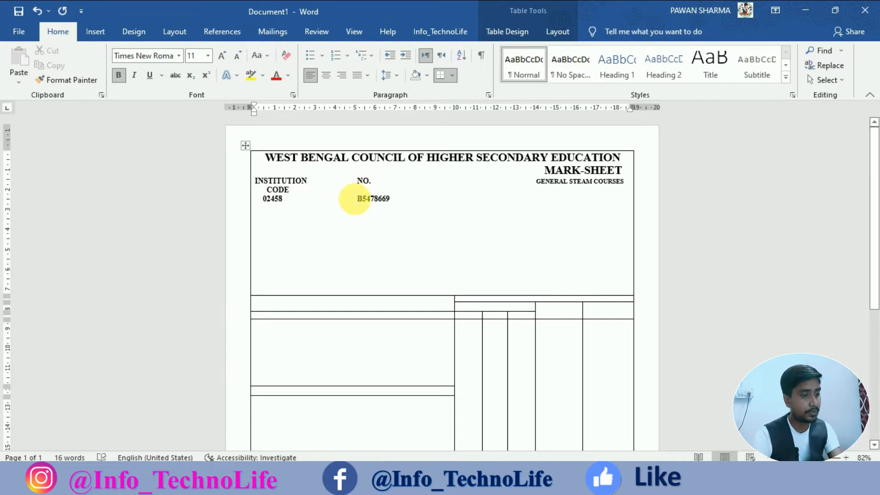
pyautogui.moveTo(403, 203); pyautogui.dragTo(271, 213)
pyautogui.click(156, 55)
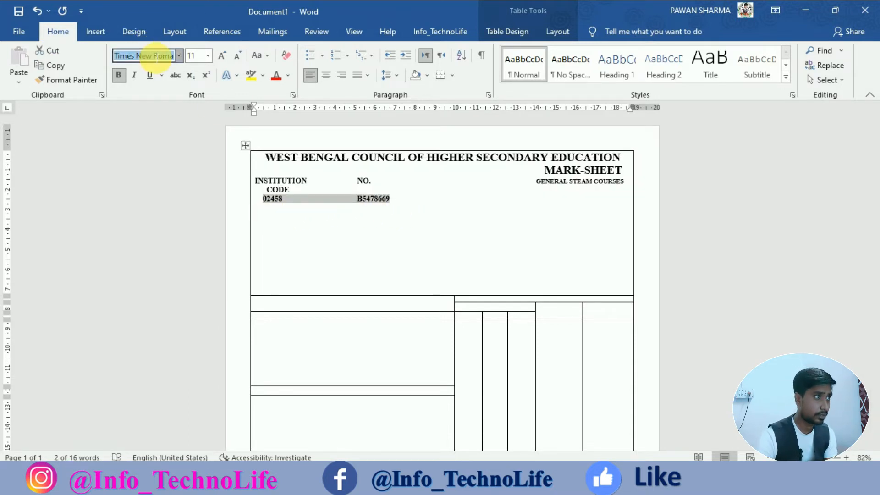
# Browse the font list and set the code and sheet number line to Courier New.
pyautogui.write('Arial Narrow')
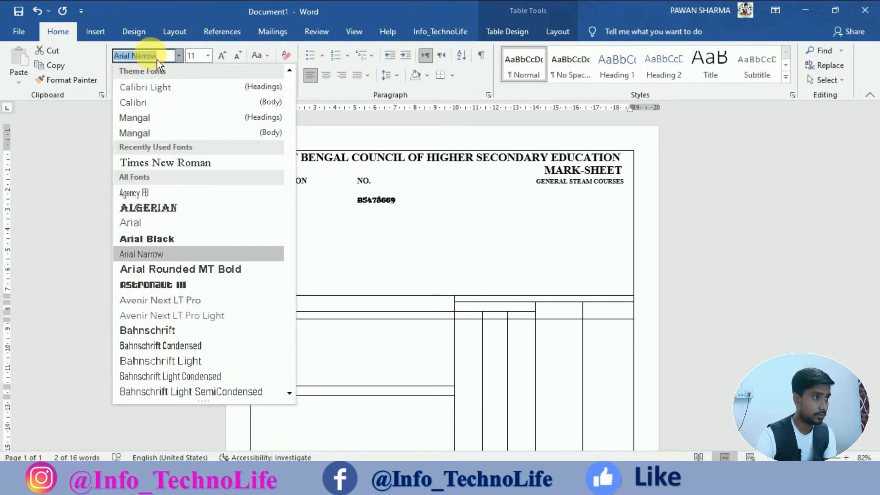
pyautogui.press('Down')
pyautogui.press('Down')
pyautogui.press('Down')
pyautogui.press('Down')
pyautogui.press('Down')
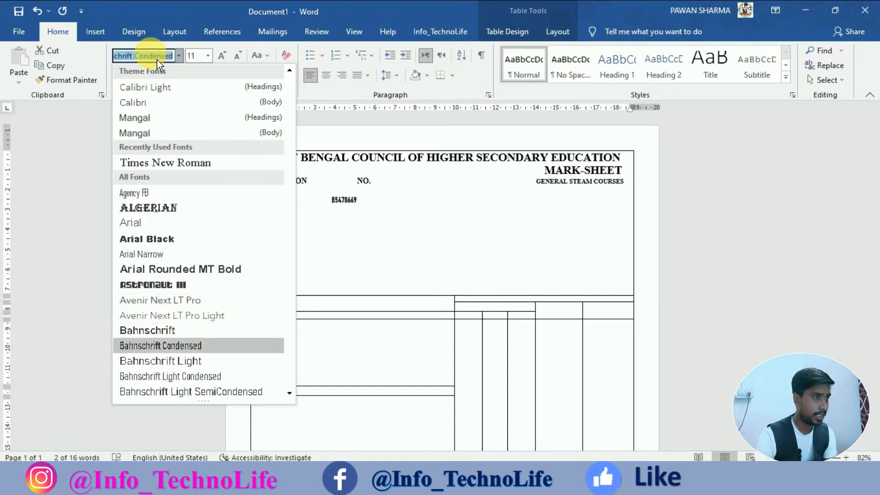
pyautogui.press('Down')
pyautogui.press('Down')
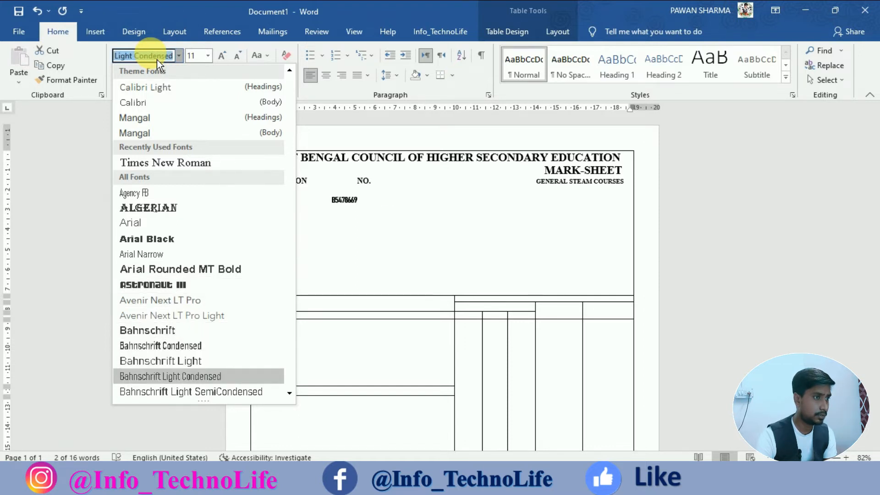
pyautogui.press('Up')
pyautogui.press('Up')
pyautogui.press('Up')
pyautogui.press('Up')
pyautogui.press('Up')
pyautogui.press('Up')
pyautogui.press('Up')
pyautogui.press('Up')
pyautogui.press('Up')
pyautogui.press('Up')
pyautogui.press('Up')
pyautogui.press('Up')
pyautogui.press('Up')
pyautogui.press('Up')
pyautogui.press('Up')
pyautogui.press('Up')
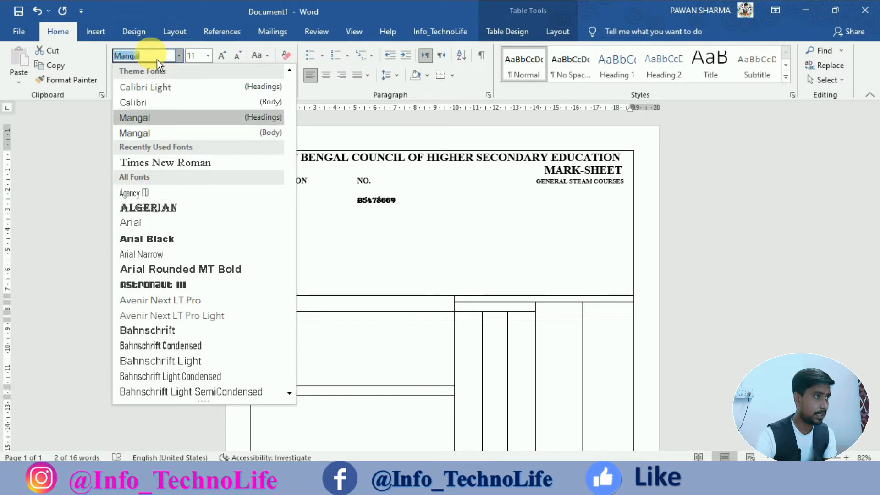
pyautogui.press('Up')
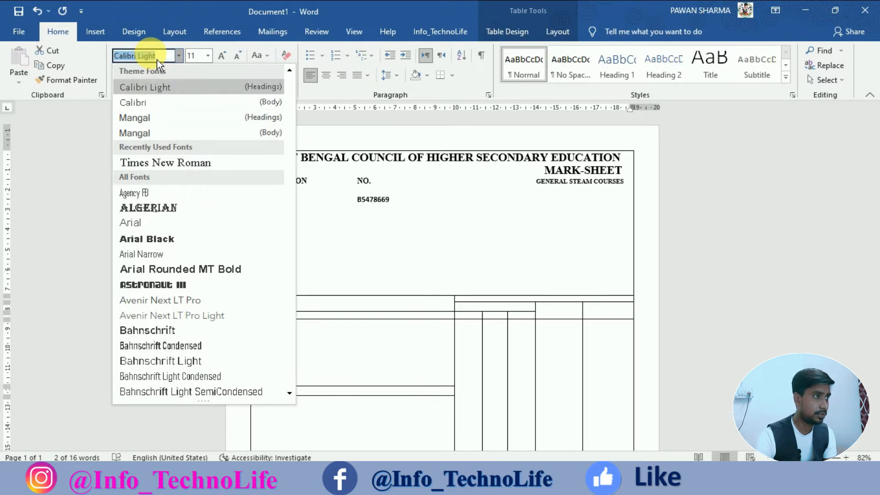
pyautogui.press('Down')
pyautogui.press('Down')
pyautogui.press('Down')
pyautogui.press('Down')
pyautogui.press('Down')
pyautogui.press('Down')
pyautogui.press('Down')
pyautogui.press('Down')
pyautogui.press('Down')
pyautogui.press('Down')
pyautogui.press('Down')
pyautogui.press('Down')
pyautogui.press('Down')
pyautogui.press('Down')
pyautogui.press('Down')
pyautogui.press('Down')
pyautogui.press('Down')
pyautogui.press('Down')
pyautogui.press('Down')
pyautogui.press('Down')
pyautogui.press('Down')
pyautogui.press('Down')
pyautogui.press('Down')
pyautogui.press('Down')
pyautogui.press('Down')
pyautogui.press('Down')
pyautogui.press('Down')
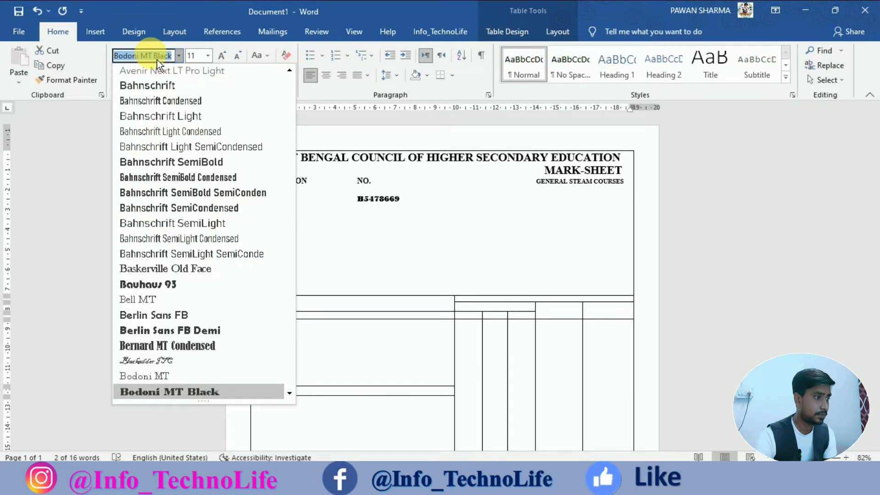
pyautogui.press('Down')
pyautogui.press('Down')
pyautogui.press('Down')
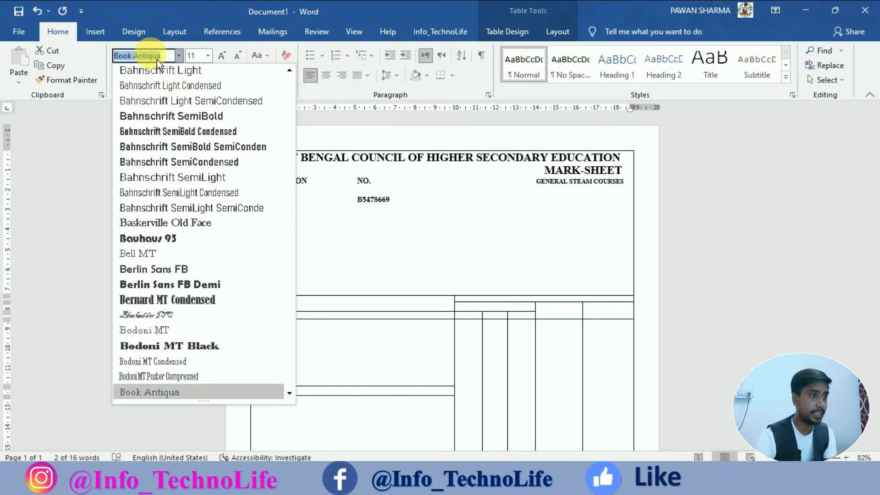
pyautogui.press('Down')
pyautogui.press('Down')
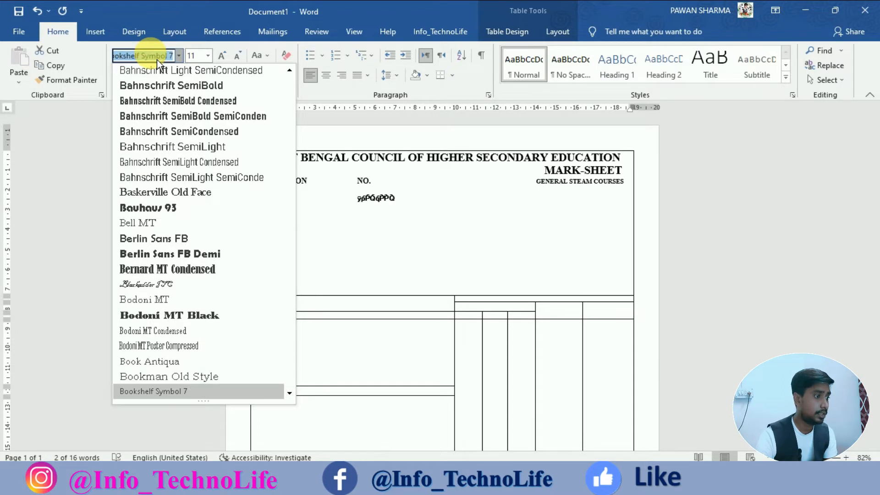
pyautogui.press('Down')
pyautogui.press('Down')
pyautogui.press('Down')
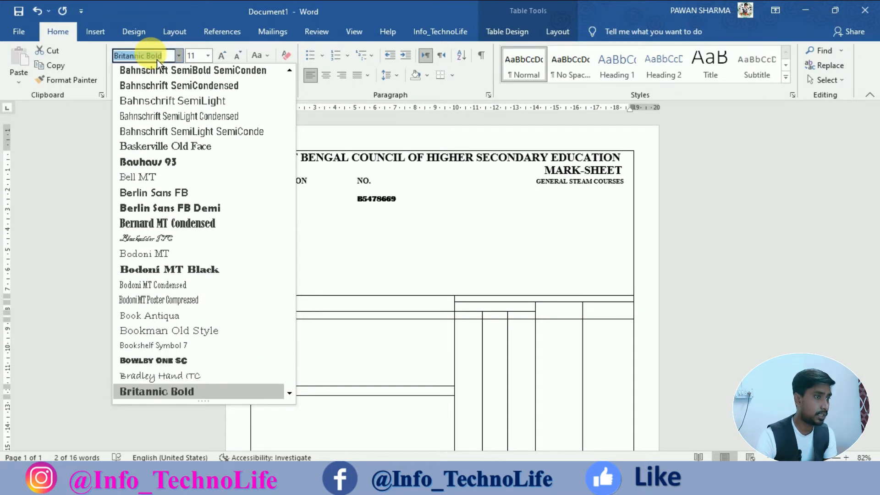
pyautogui.press('Down')
pyautogui.press('Down')
pyautogui.press('Down')
pyautogui.press('Down')
pyautogui.press('Down')
pyautogui.press('Down')
pyautogui.press('Down')
pyautogui.press('Down')
pyautogui.press('Down')
pyautogui.press('Down')
pyautogui.press('Down')
pyautogui.press('Down')
pyautogui.press('Down')
pyautogui.press('Down')
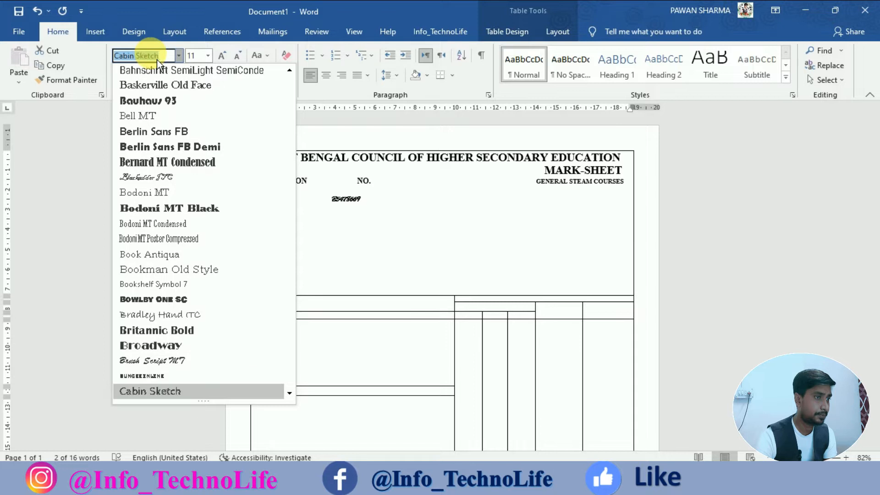
pyautogui.press('Down')
pyautogui.press('Down')
pyautogui.press('Down')
pyautogui.press('Down')
pyautogui.press('Down')
pyautogui.press('Down')
pyautogui.press('Down')
pyautogui.press('Down')
pyautogui.press('Down')
pyautogui.press('Down')
pyautogui.press('Down')
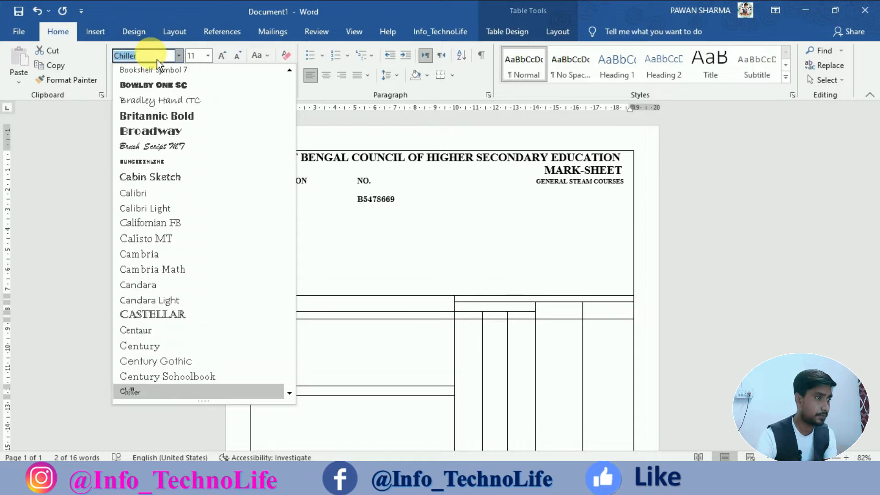
pyautogui.press('Down')
pyautogui.press('Down')
pyautogui.press('Down')
pyautogui.press('Down')
pyautogui.press('Down')
pyautogui.press('Down')
pyautogui.press('Down')
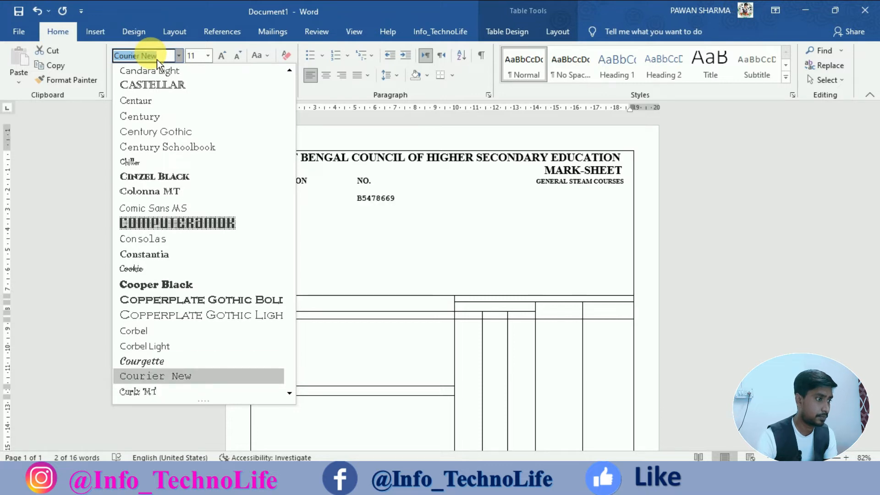
pyautogui.press('Return')
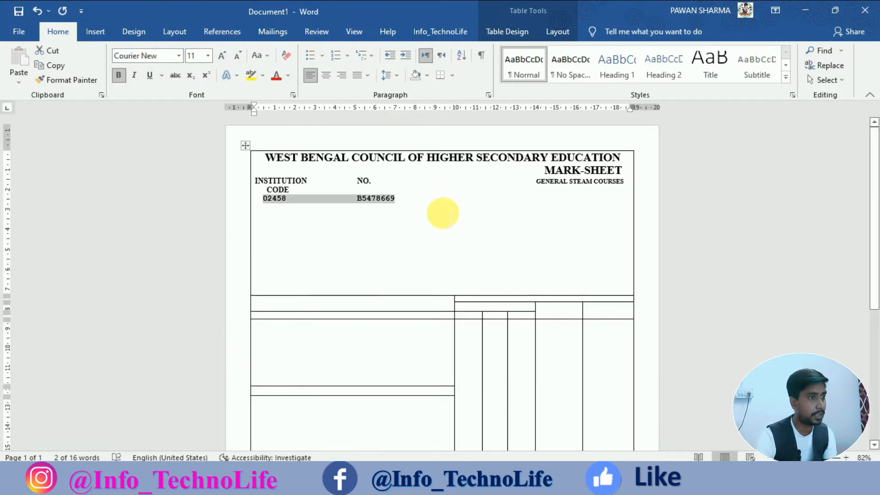
pyautogui.moveTo(403, 203); pyautogui.dragTo(266, 209)
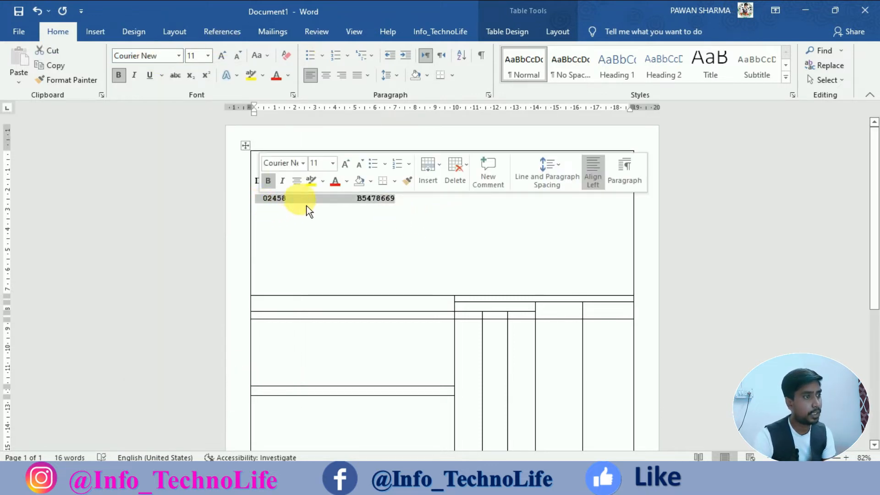
pyautogui.click(418, 216)
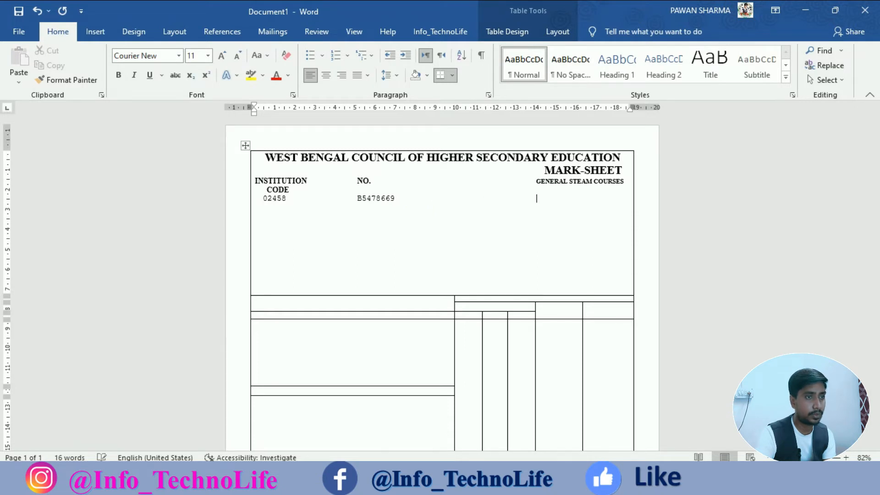
# Add the year 2006 at the right of the values line in bold Times New Roman 20 pt.
pyautogui.write('2006')
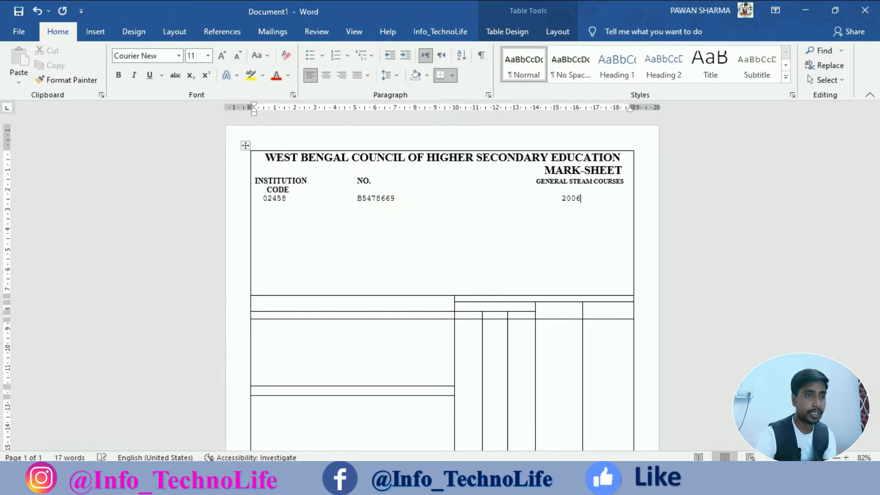
pyautogui.moveTo(563, 202); pyautogui.dragTo(586, 204)
pyautogui.click(589, 220)
pyautogui.click(589, 220)
pyautogui.click(591, 223)
pyautogui.click(591, 223)
pyautogui.click(592, 223)
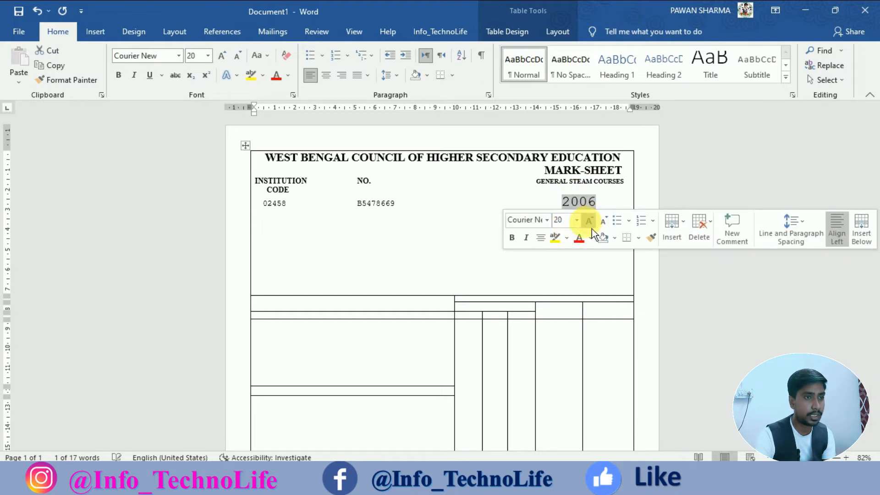
pyautogui.click(513, 238)
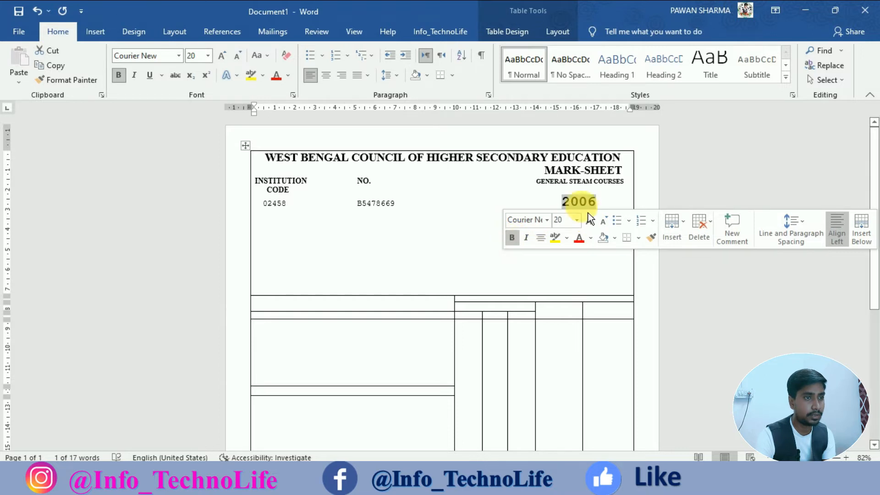
pyautogui.click(526, 220)
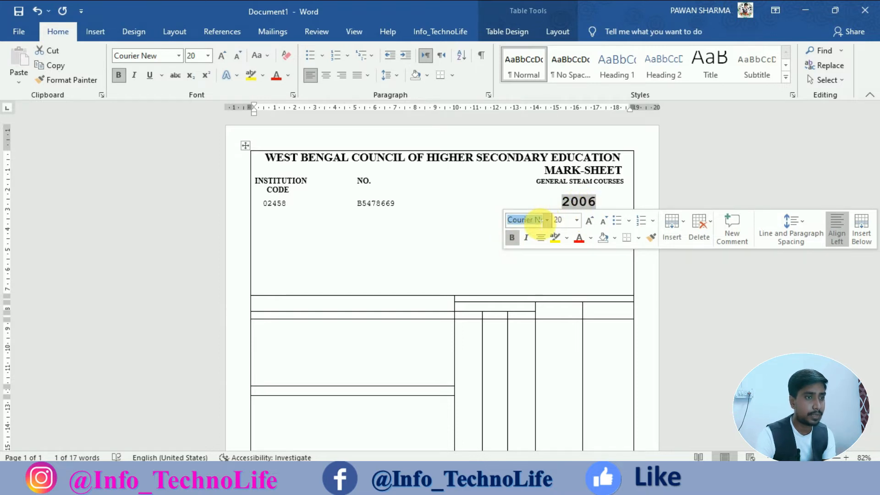
pyautogui.write('Times New Roman')
pyautogui.press('Return')
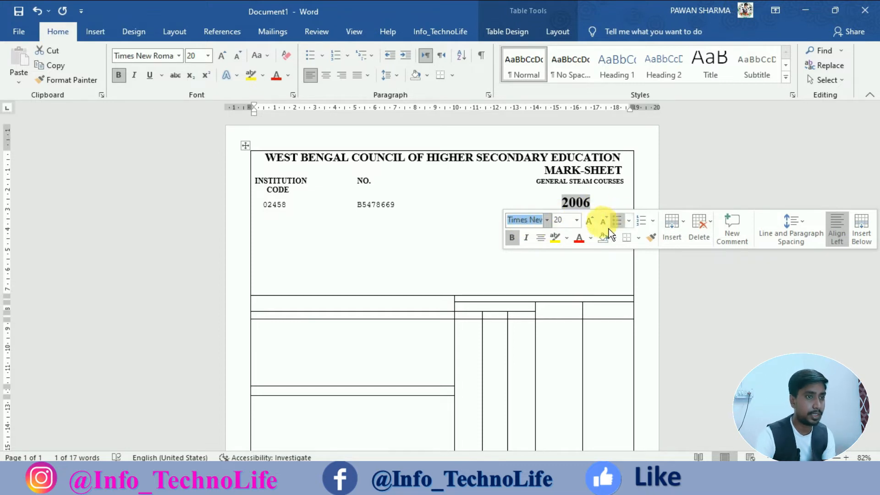
pyautogui.click(486, 206)
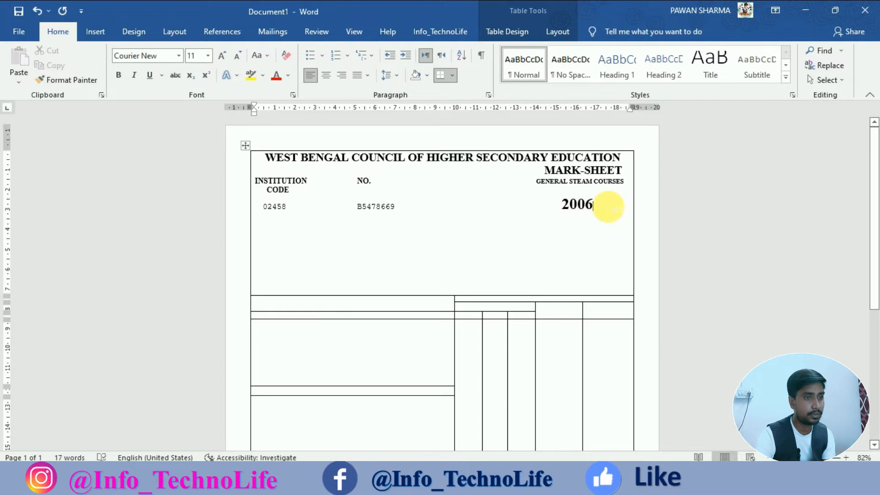
pyautogui.press('Return')
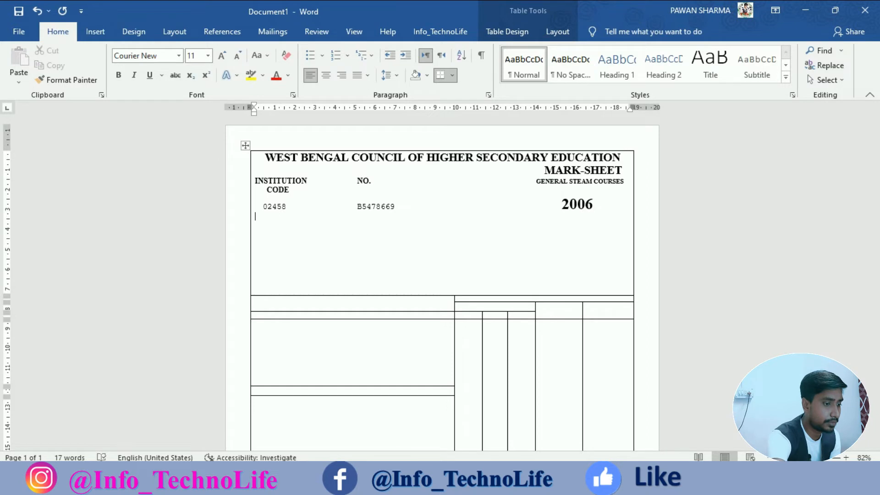
# Type the line THE FOLLOWING IS THE STATEMENT OF MARKS OBTAINED BY.
pyautogui.write('THE FOLLOWING IS THE ')
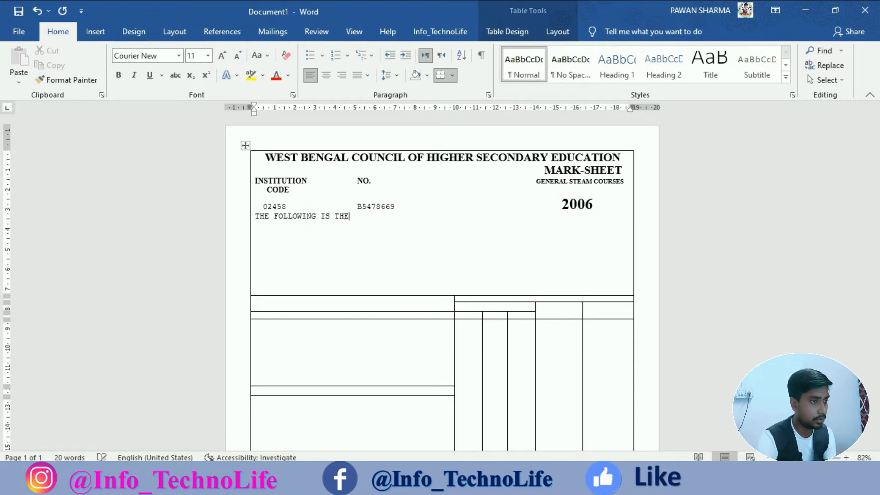
pyautogui.write('STA')
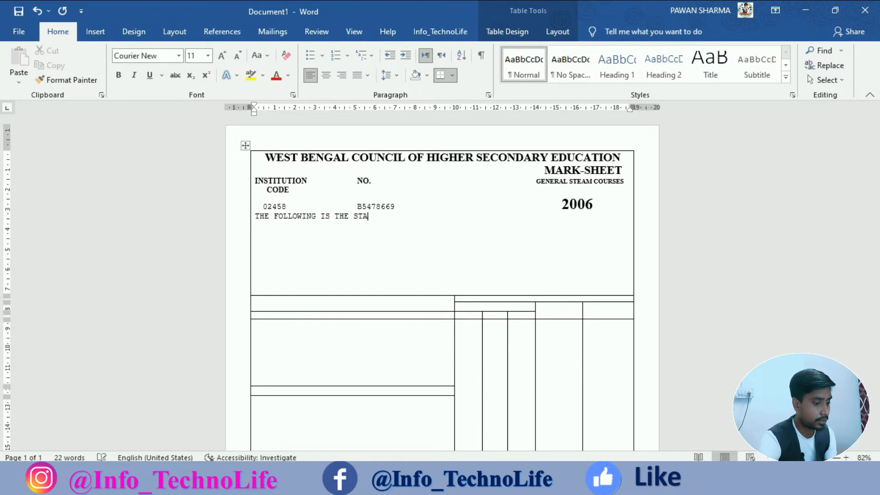
pyautogui.write('TEMENT OF MAR')
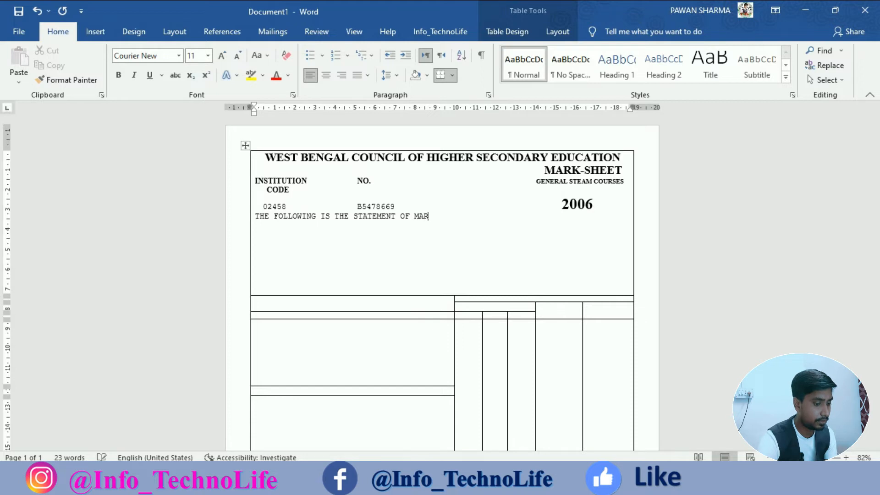
pyautogui.write('RKS')
pyautogui.press('BackSpace')
pyautogui.press('BackSpace')
pyautogui.press('BackSpace')
pyautogui.write('KS OBTAINED')
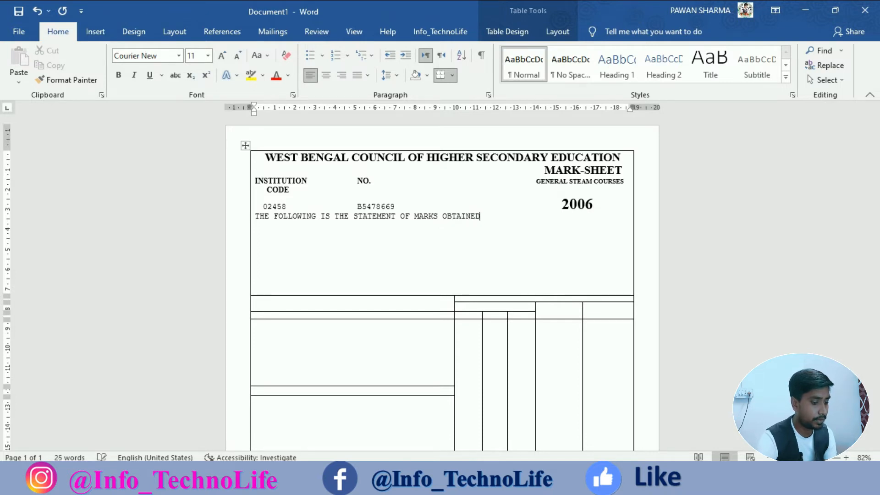
pyautogui.write(' BY')
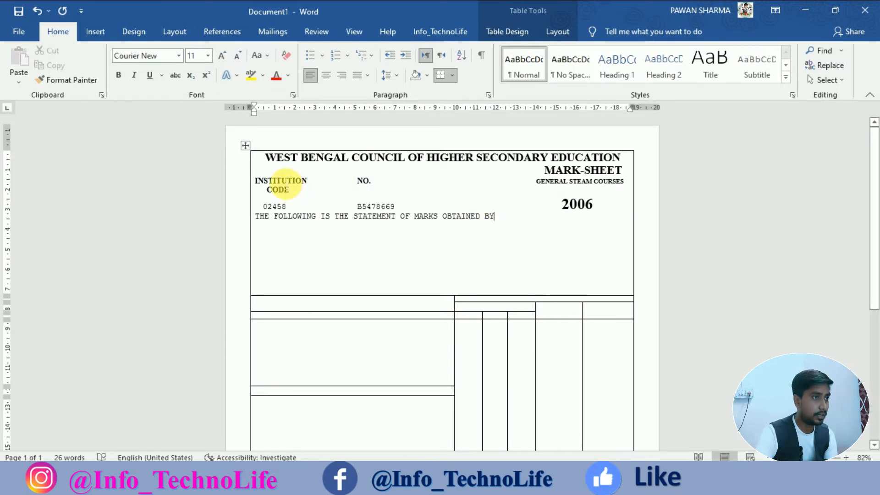
# Copy the INSTITUTION CODE heading's bold serif formatting onto the statement line.
pyautogui.rightClick(294, 186)
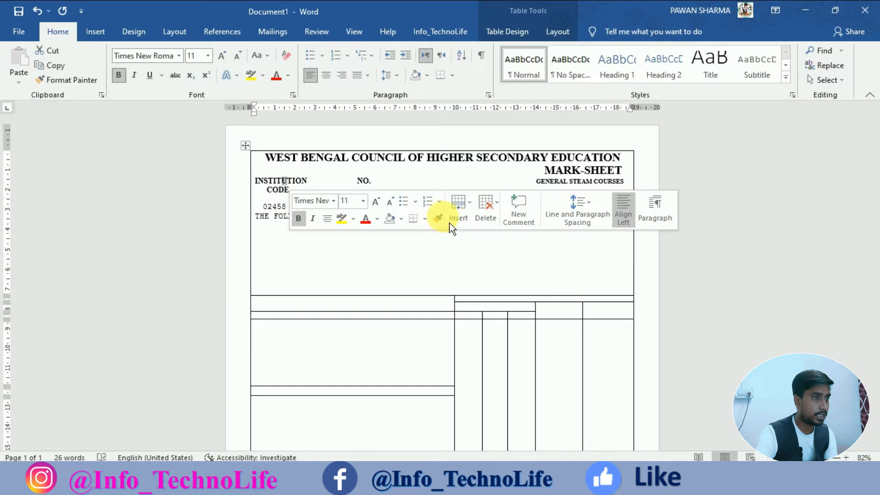
pyautogui.click(438, 219)
pyautogui.moveTo(257, 219); pyautogui.dragTo(509, 228)
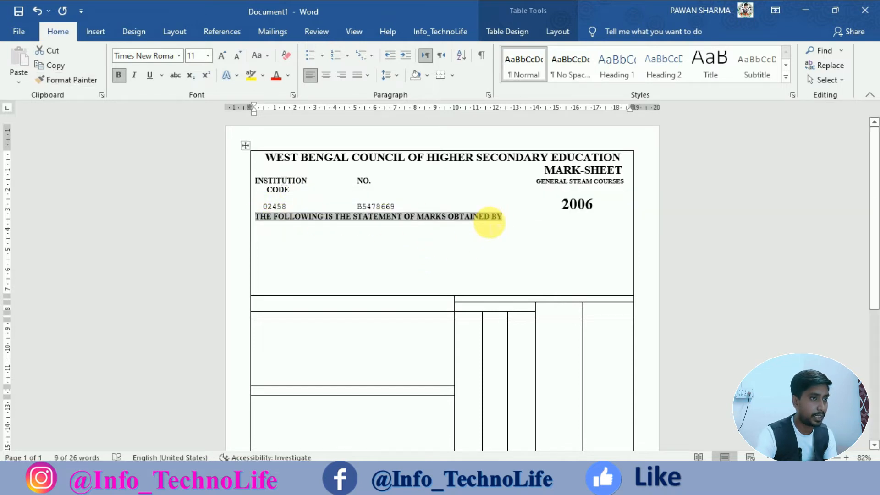
pyautogui.click(514, 221)
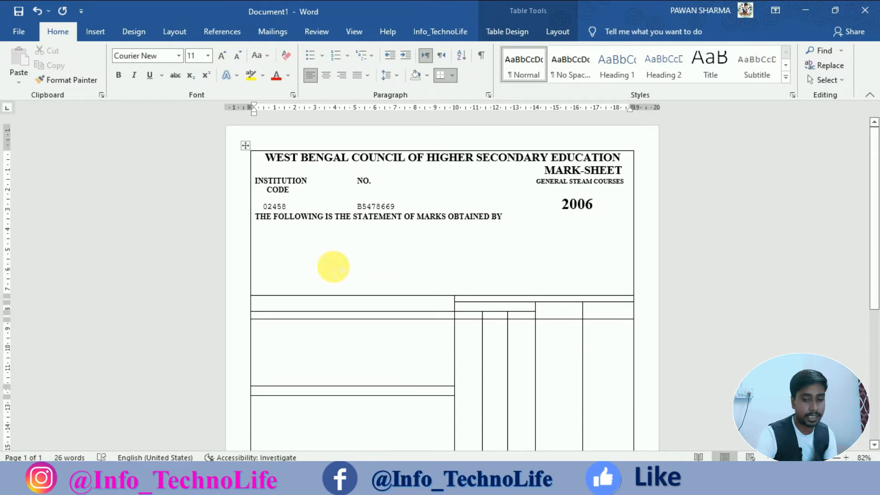
# On a new line indented two tab stops, type the student's full name.
pyautogui.press('Return')
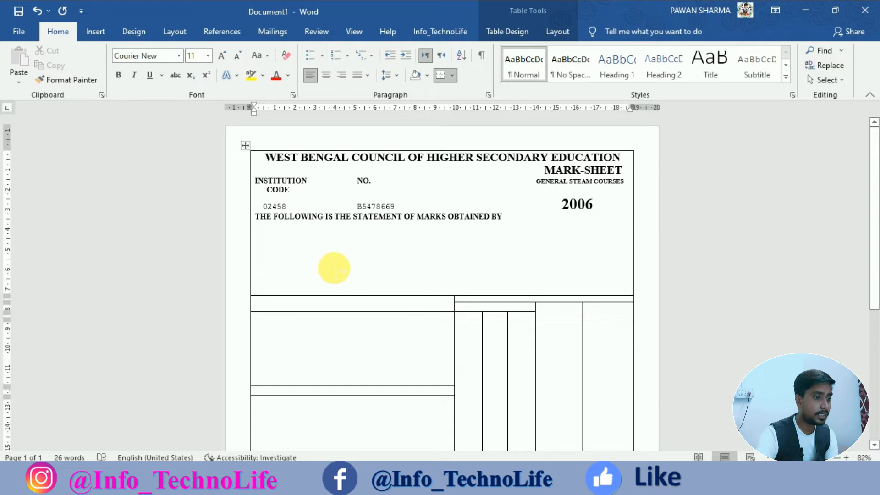
pyautogui.press('Tab')
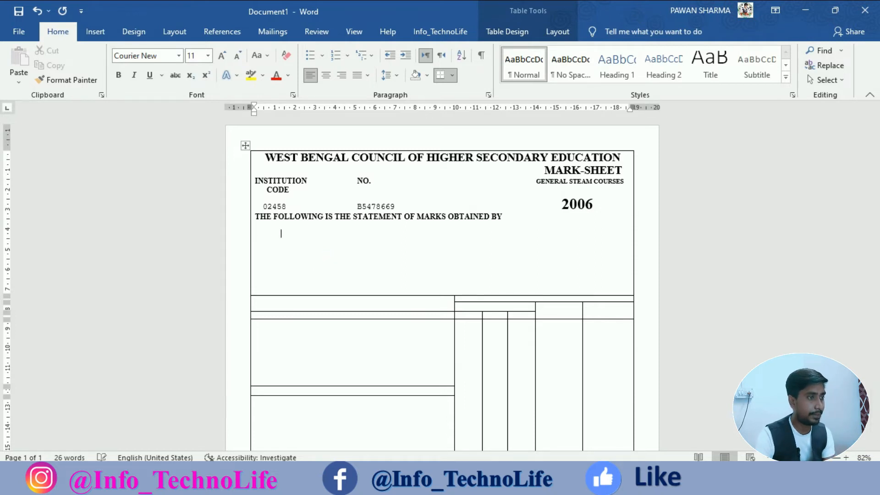
pyautogui.press('Tab')
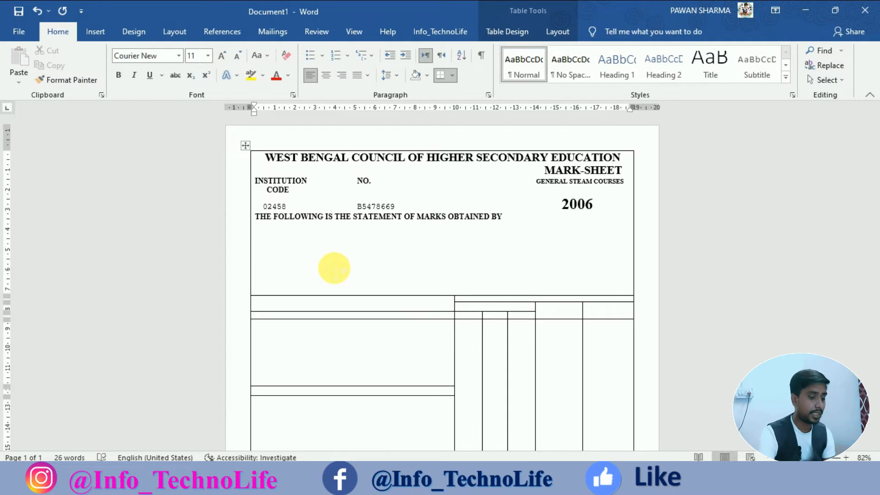
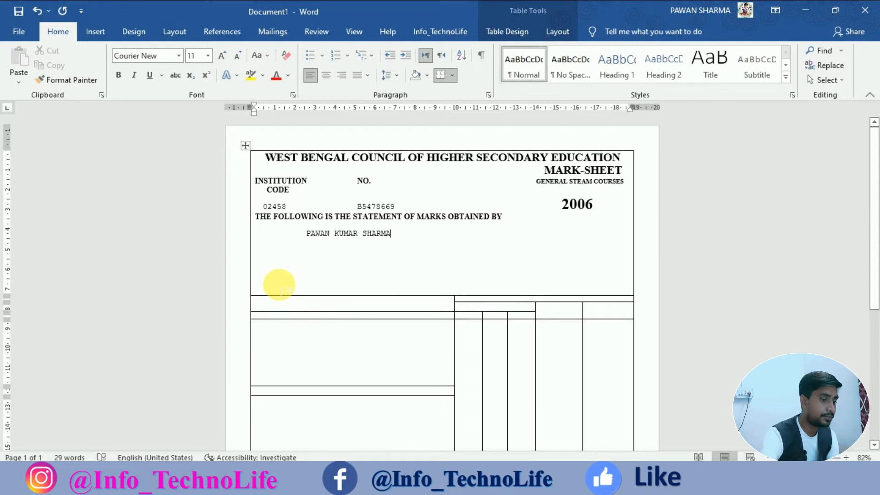
pyautogui.press('Return')
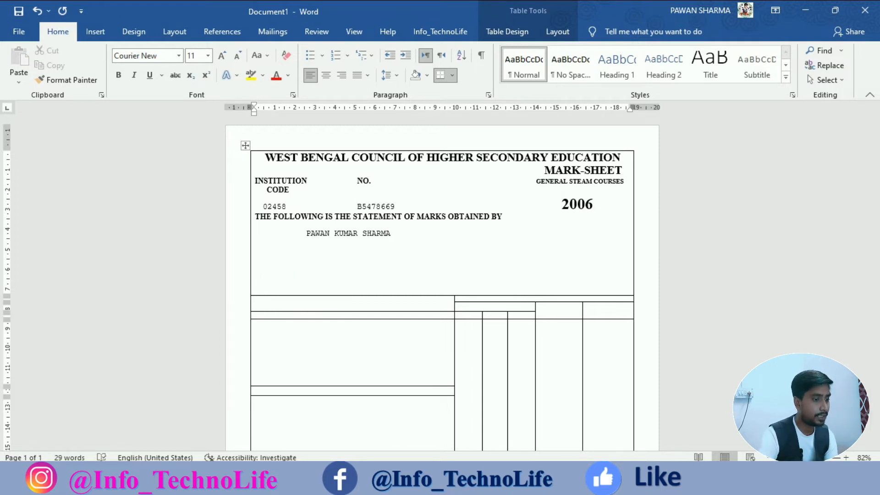
pyautogui.write('r')
pyautogui.press('BackSpace')
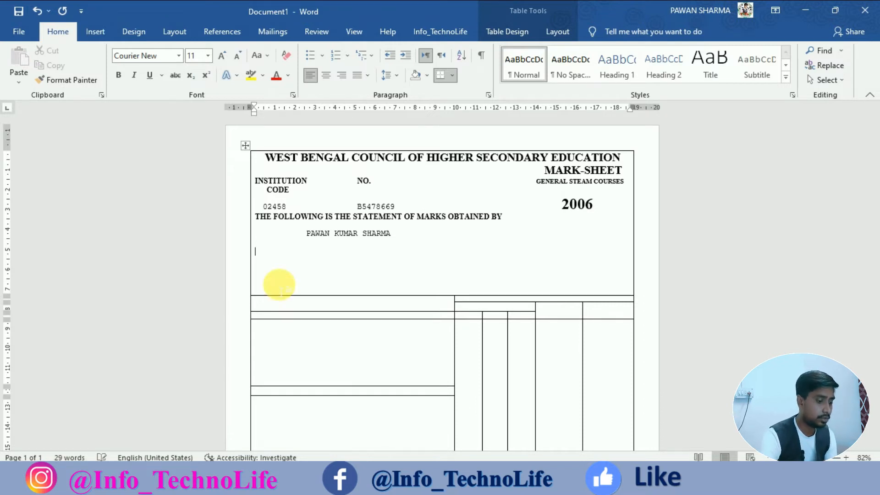
# Type ROLL, NO. and AT THE HIGHER SECONDARY EXAMINATION 2006 on a tab-separated line, fixing SECOUNDARY.
pyautogui.write('ROLL\t')
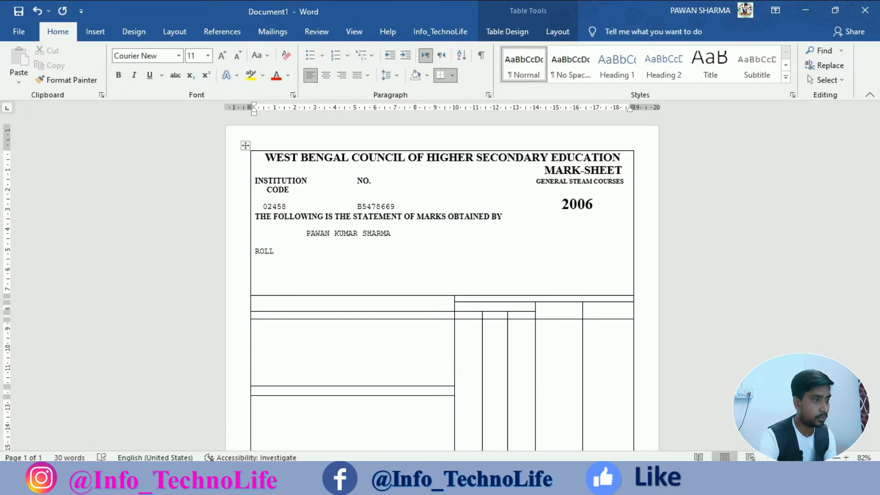
pyautogui.write('NO')
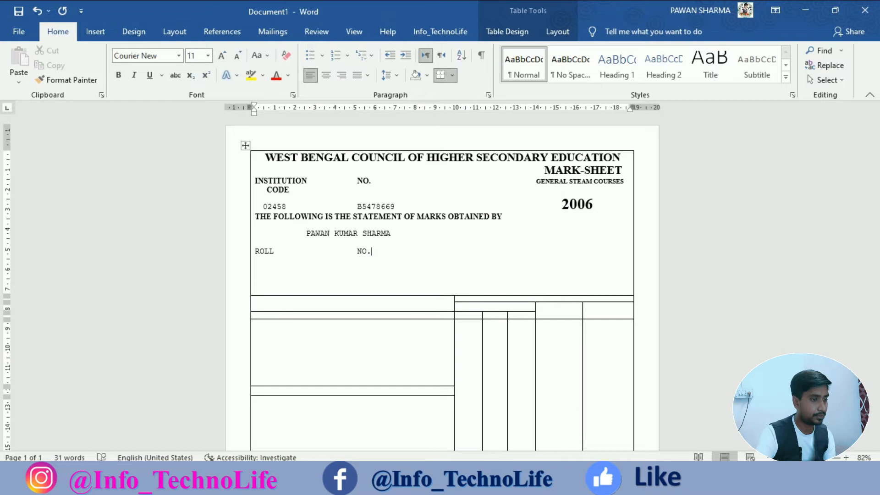
pyautogui.write('.')
pyautogui.hotkey('ctrl', 'Tab')
pyautogui.hotkey('ctrl', 'Tab')
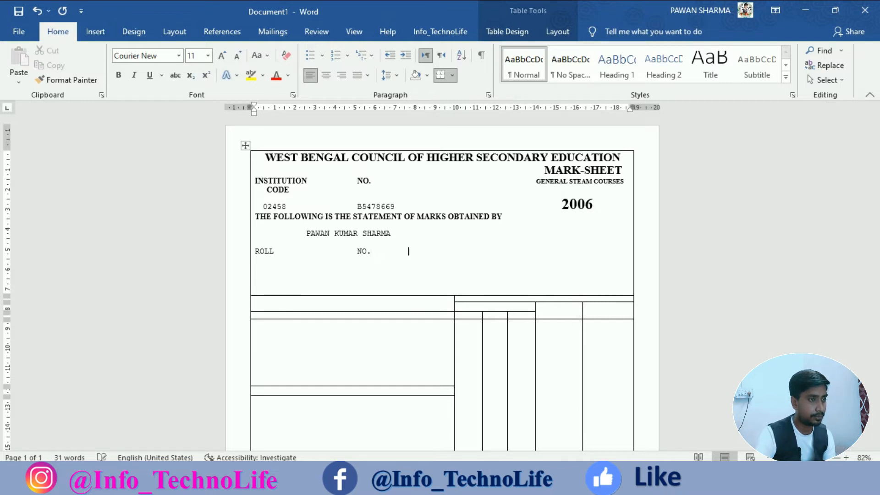
pyautogui.click(279, 285)
pyautogui.write('AT THE ')
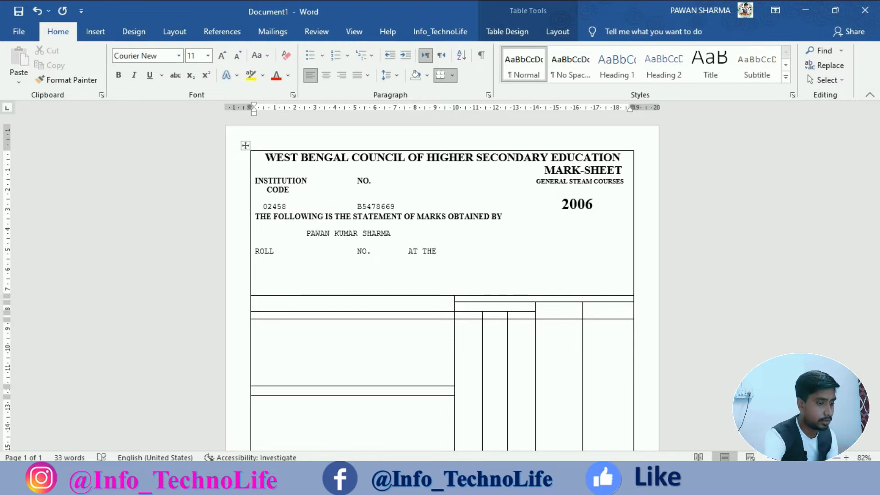
pyautogui.write('HIGHER ')
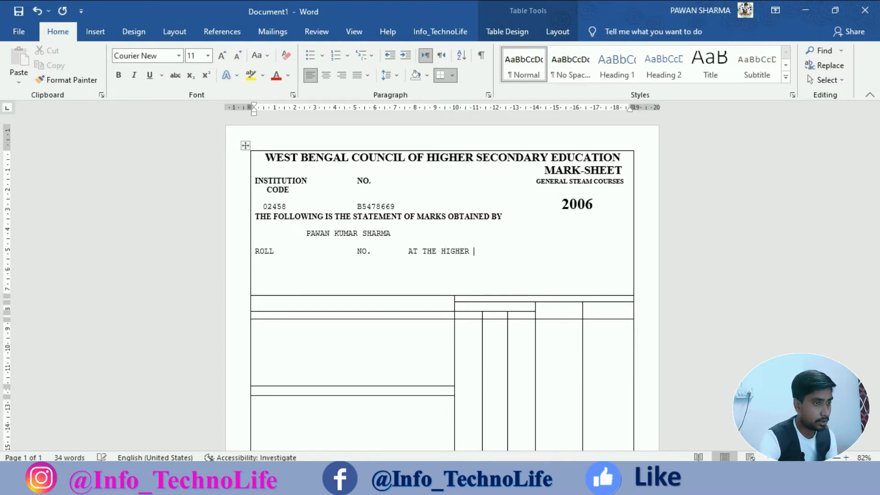
pyautogui.write('SECO')
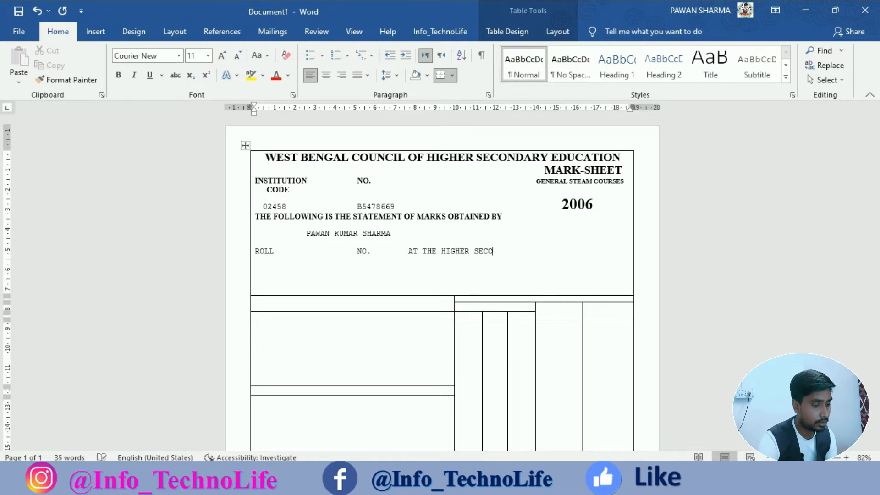
pyautogui.write('UNDARY')
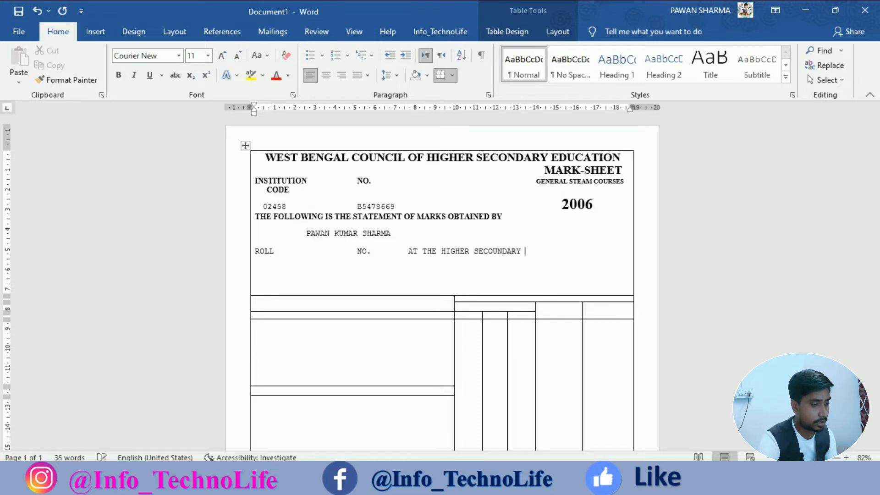
pyautogui.click(502, 252)
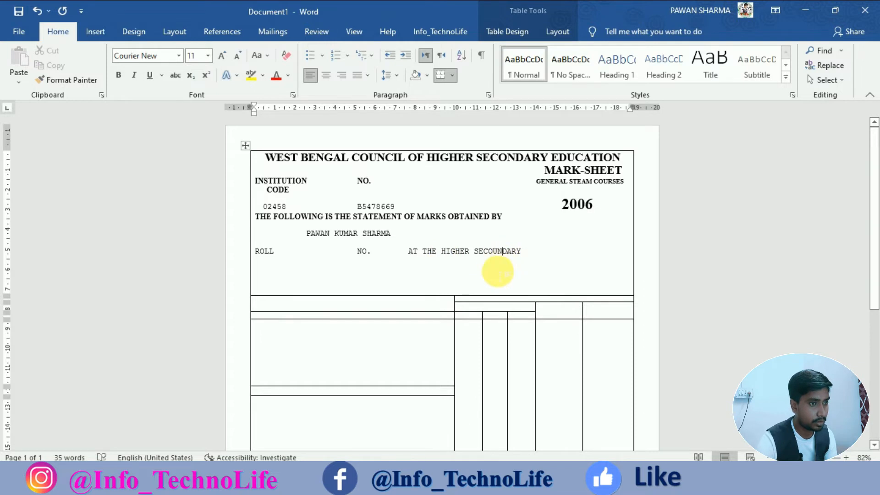
pyautogui.press('BackSpace')
pyautogui.click(518, 257)
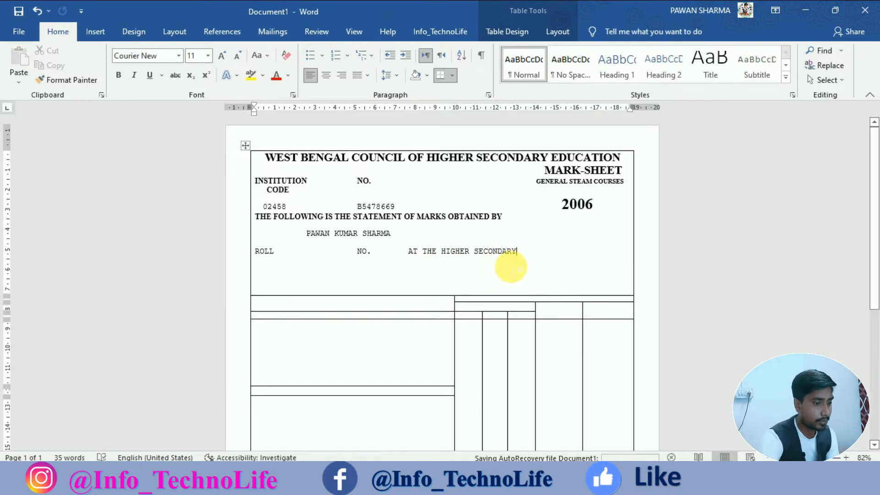
pyautogui.write('EXA')
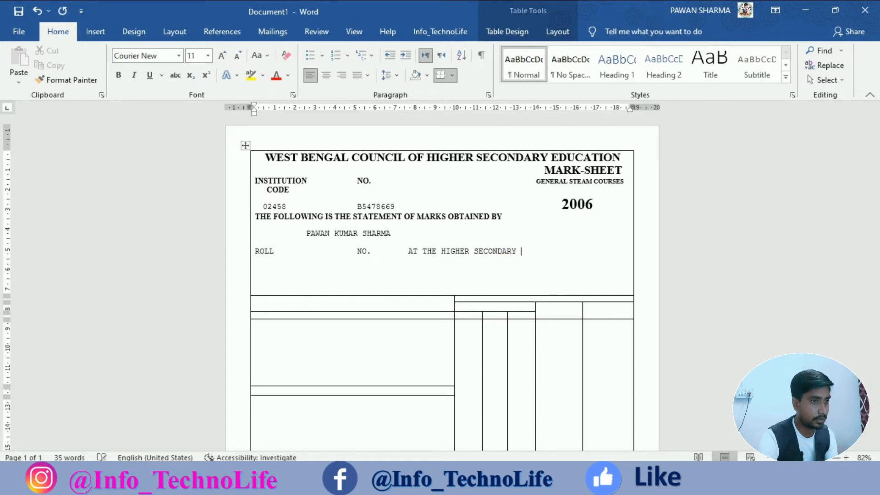
pyautogui.write('MINATION')
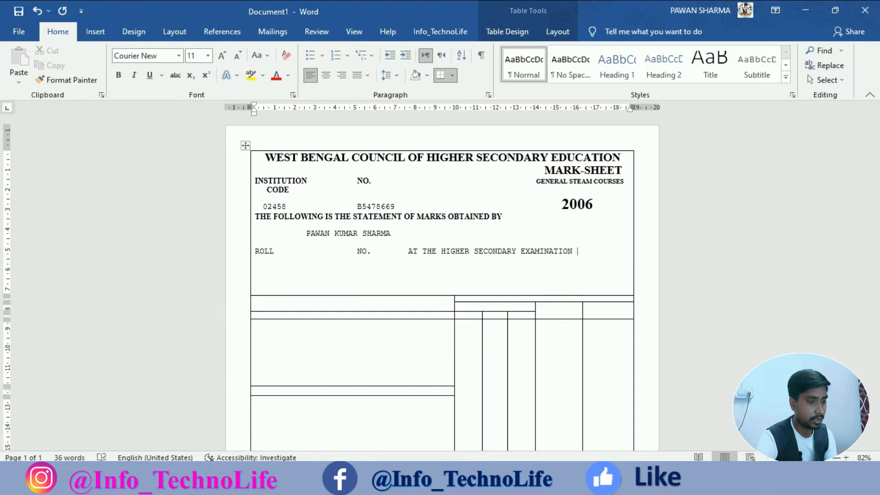
pyautogui.write(' 2006.')
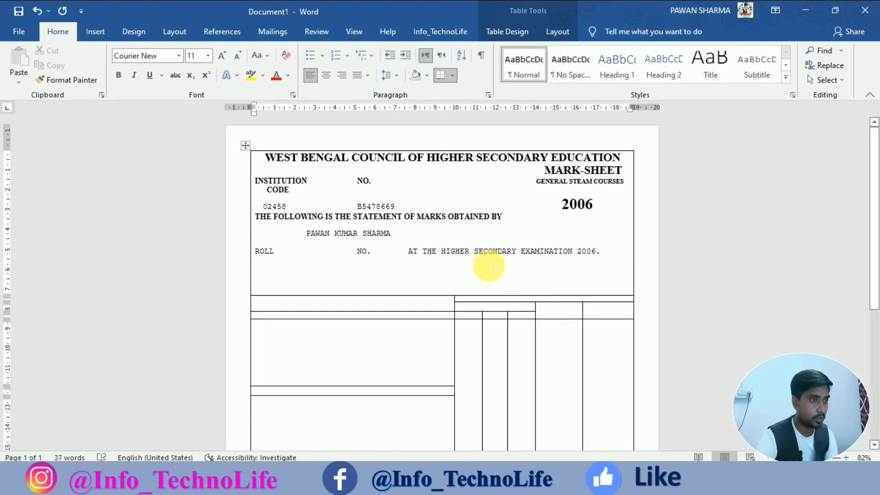
# Copy the statement's bold Times New Roman onto the examination text and shrink it to 10 pt.
pyautogui.moveTo(386, 219); pyautogui.dragTo(379, 219)
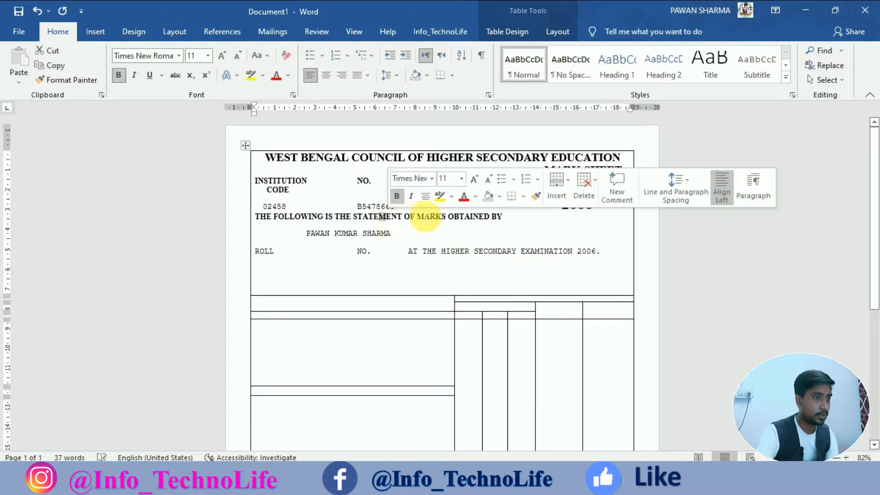
pyautogui.click(536, 196)
pyautogui.moveTo(613, 259); pyautogui.dragTo(415, 255)
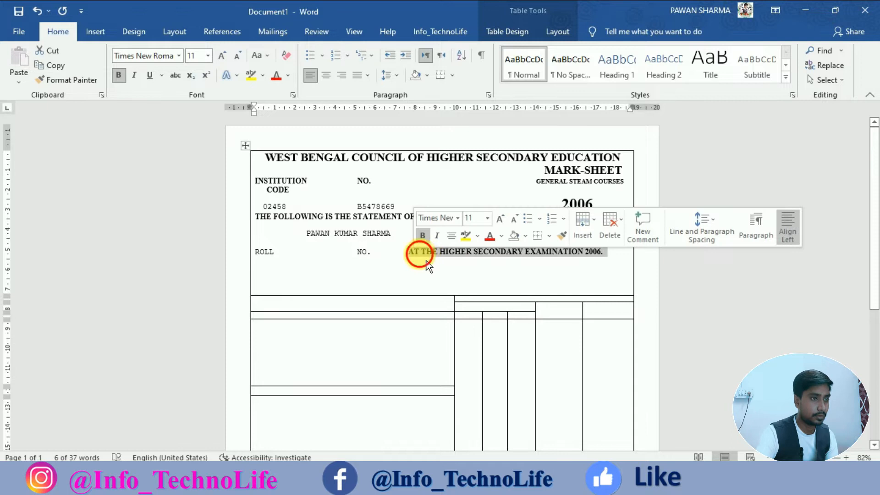
pyautogui.click(420, 251)
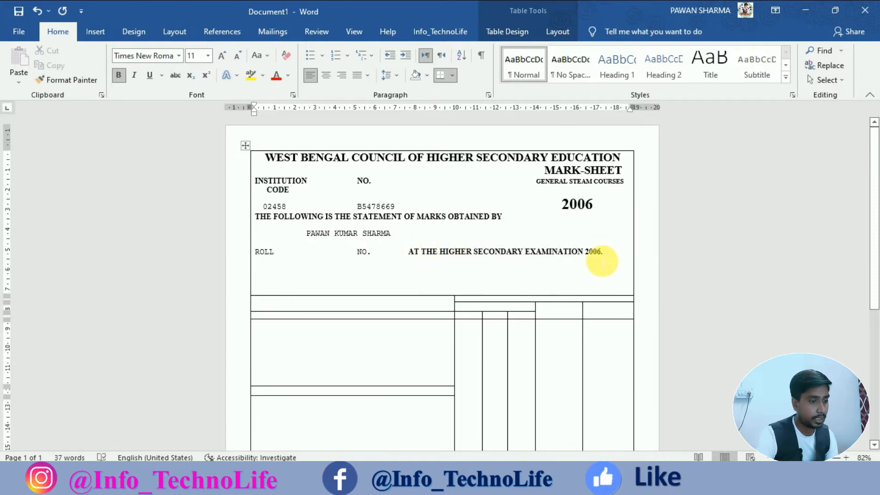
pyautogui.moveTo(606, 253); pyautogui.dragTo(425, 256)
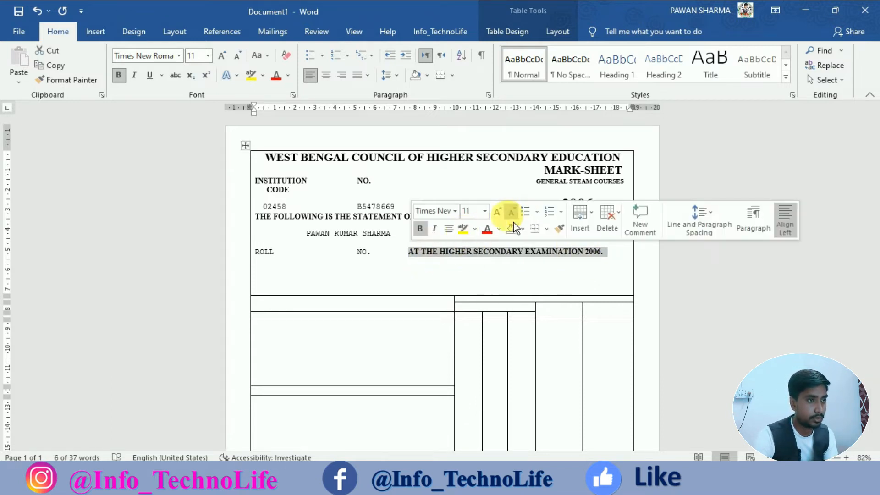
pyautogui.click(513, 214)
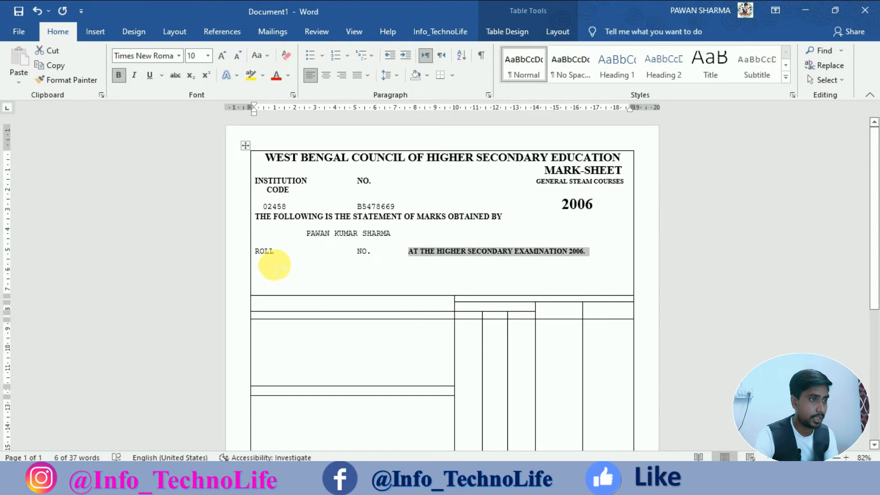
# Enter the roll number right after ROLL.
pyautogui.click(300, 255)
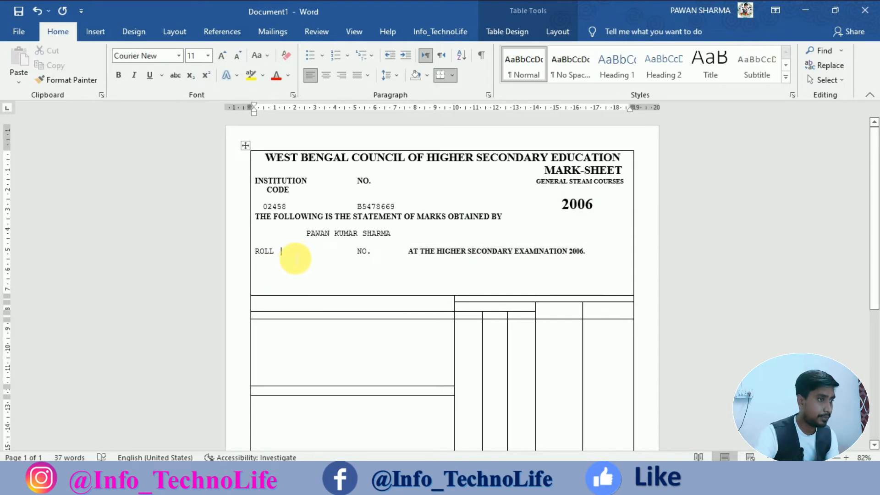
pyautogui.click(293, 259)
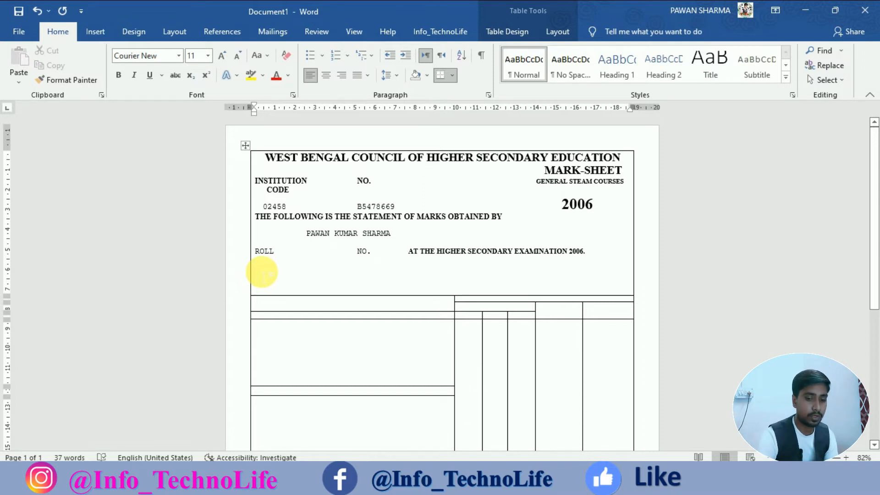
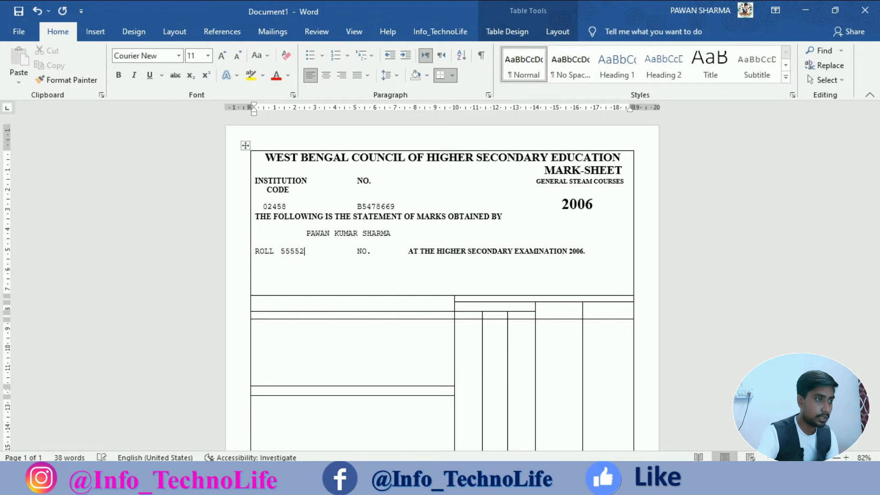
pyautogui.click(384, 251)
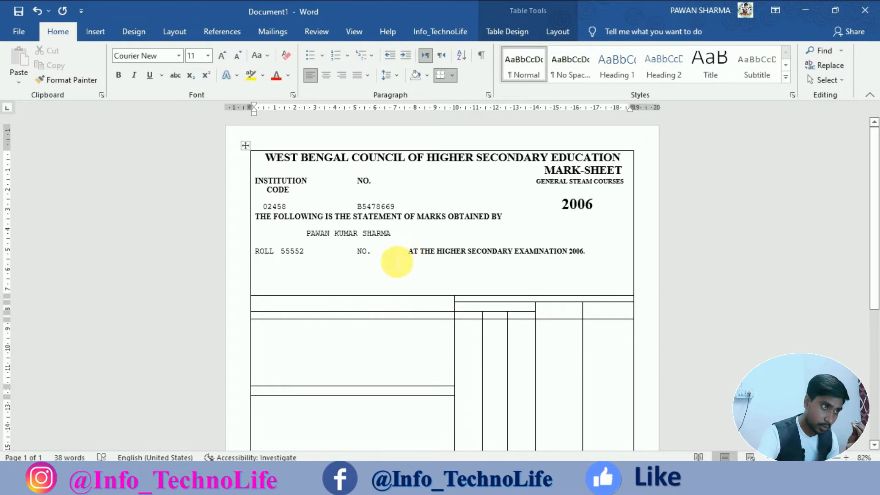
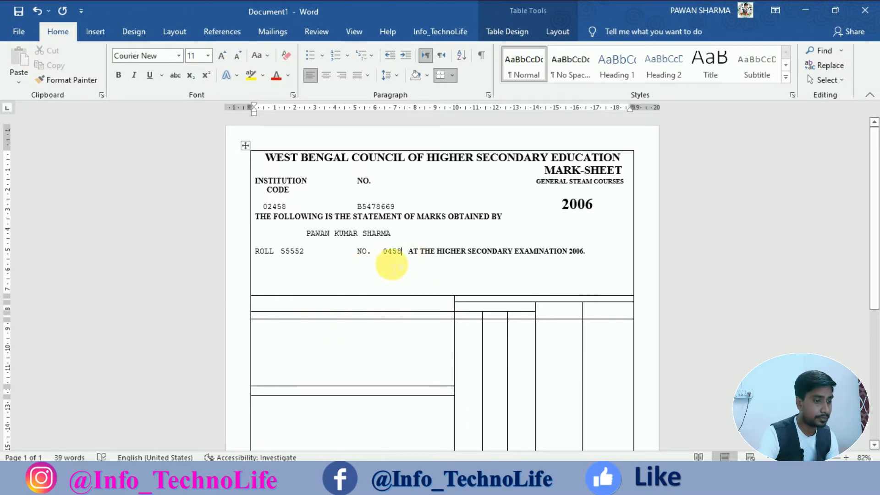
pyautogui.click(411, 254)
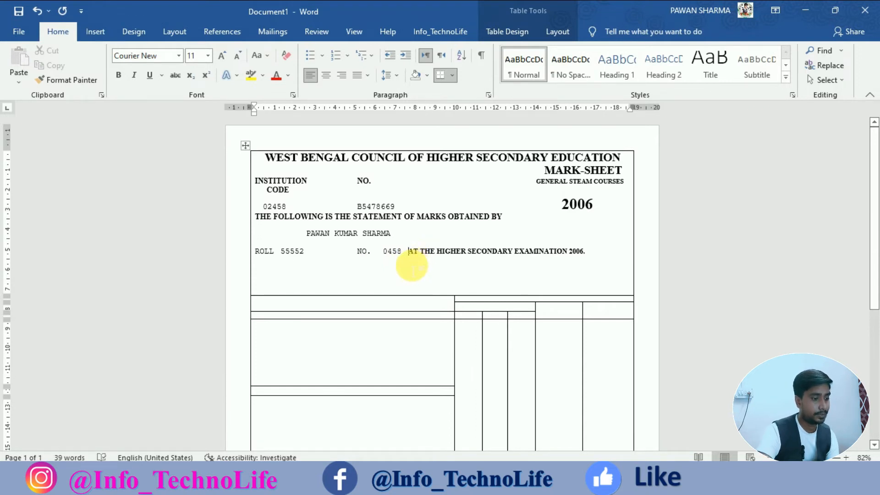
pyautogui.press('Tab')
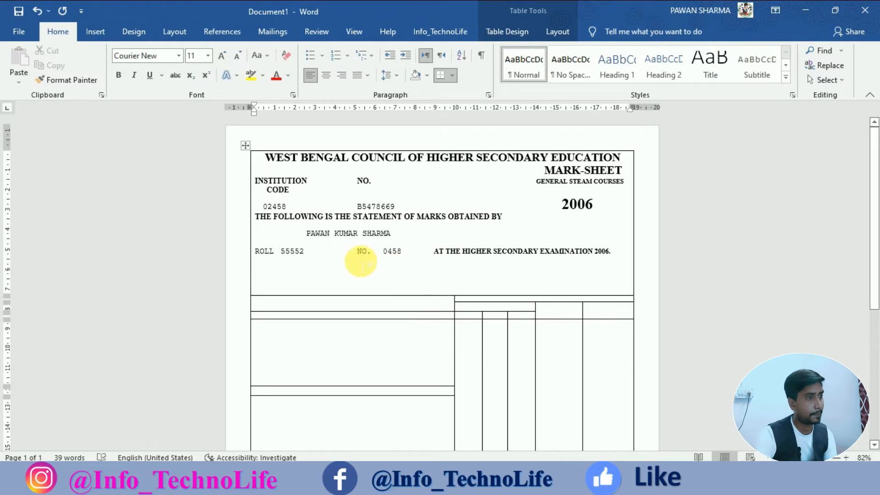
pyautogui.click(274, 252)
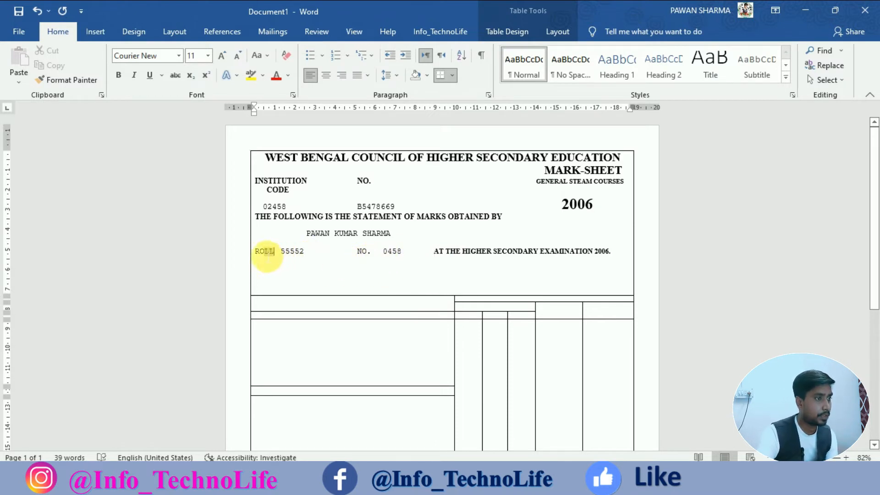
# Format-paint the statement line's bold formatting onto ROLL and NO.
pyautogui.doubleClick(268, 253)
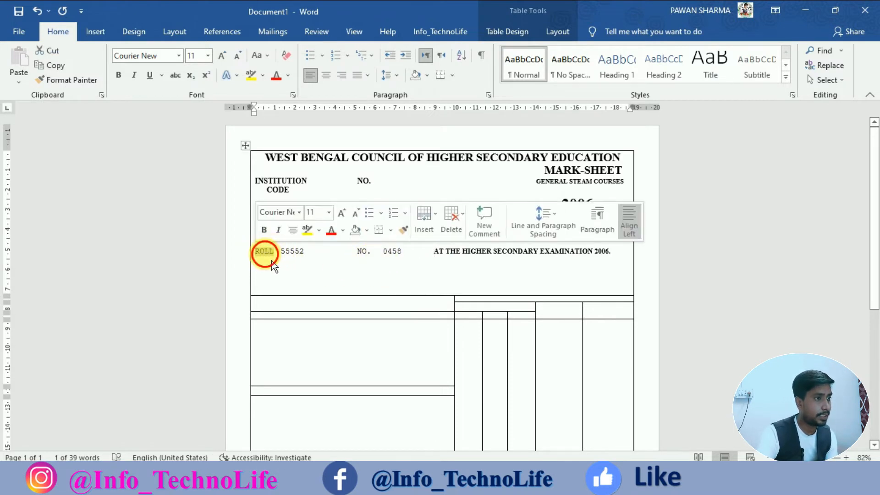
pyautogui.click(265, 253)
pyautogui.moveTo(268, 219); pyautogui.dragTo(275, 218)
pyautogui.click(423, 195)
pyautogui.moveTo(253, 251); pyautogui.dragTo(281, 260)
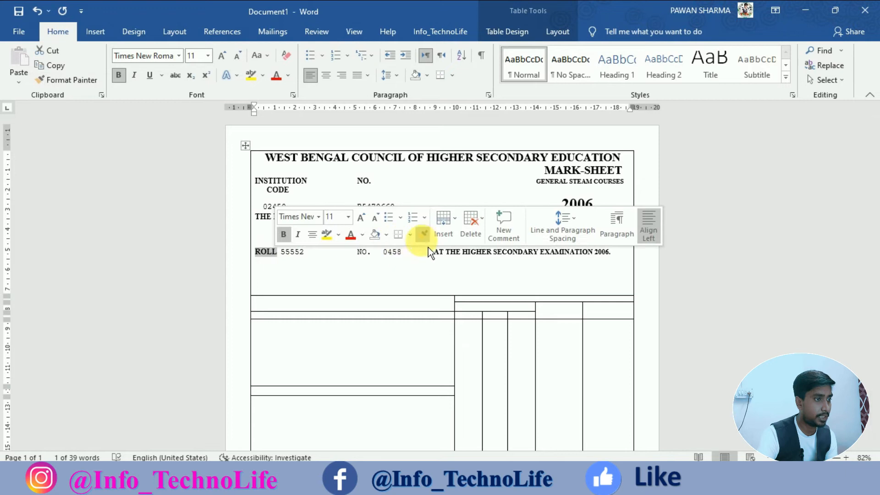
pyautogui.click(423, 235)
pyautogui.moveTo(355, 252); pyautogui.dragTo(371, 259)
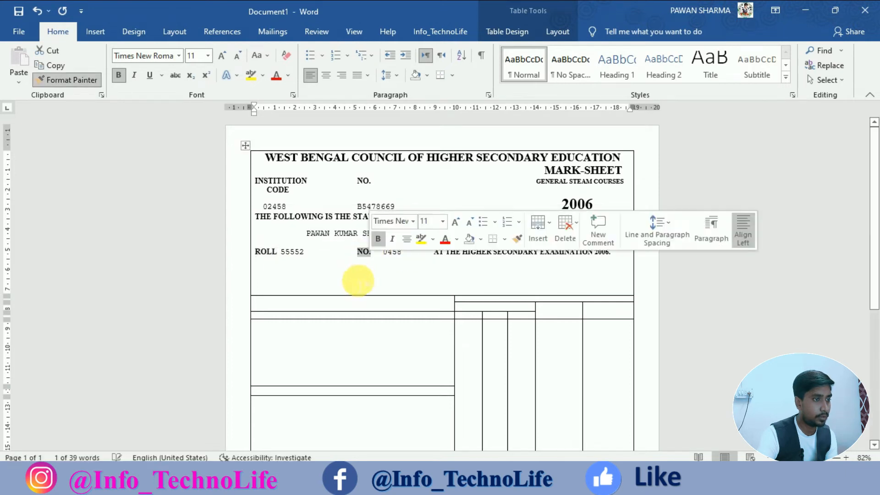
pyautogui.click(360, 280)
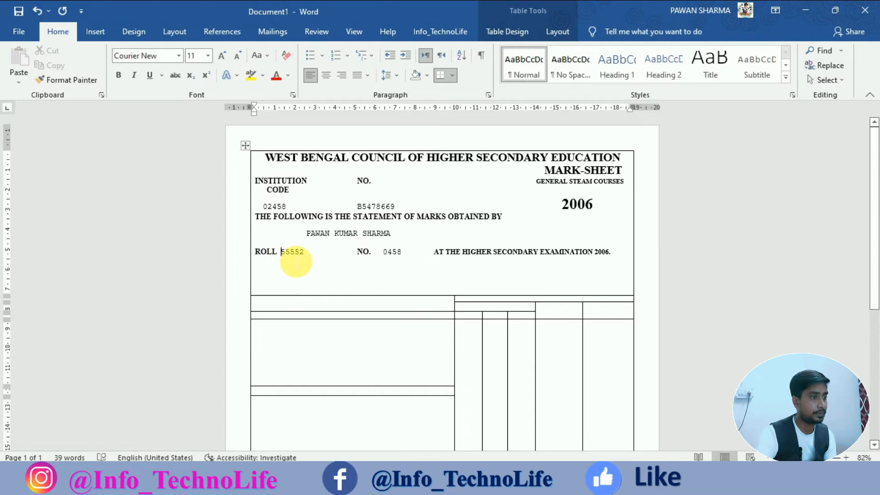
# Adjust the roll number's spacing so the ROLL line fits.
pyautogui.hotkey('ctrl', 'Tab')
pyautogui.click(357, 256)
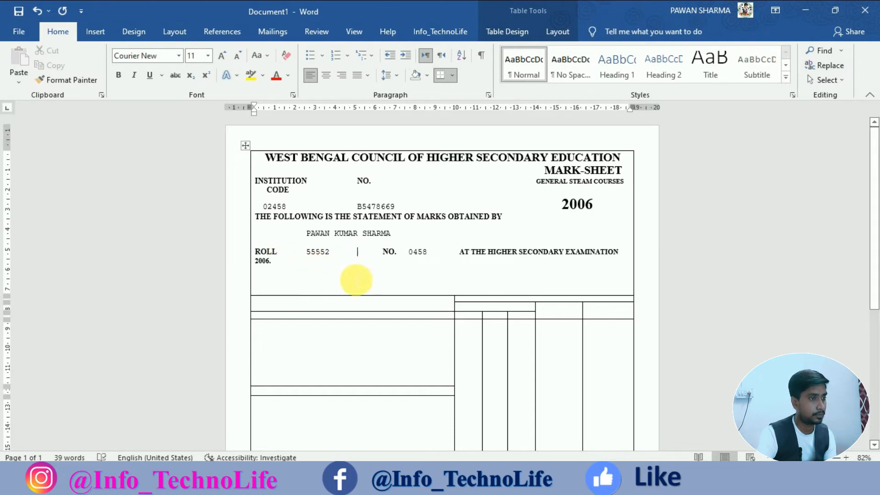
pyautogui.press('Delete')
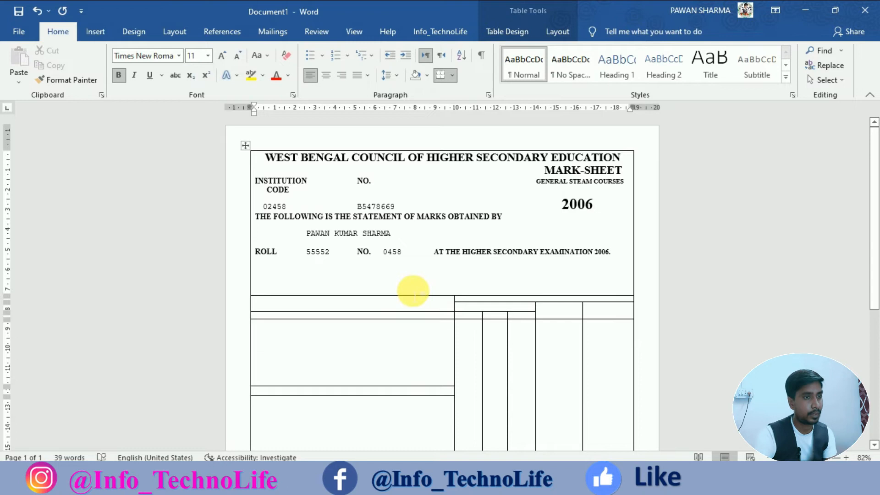
# Add a blank line after 2006, above the statement line.
pyautogui.scroll(-2, 411, 290)
pyautogui.scroll(2, 394, 259)
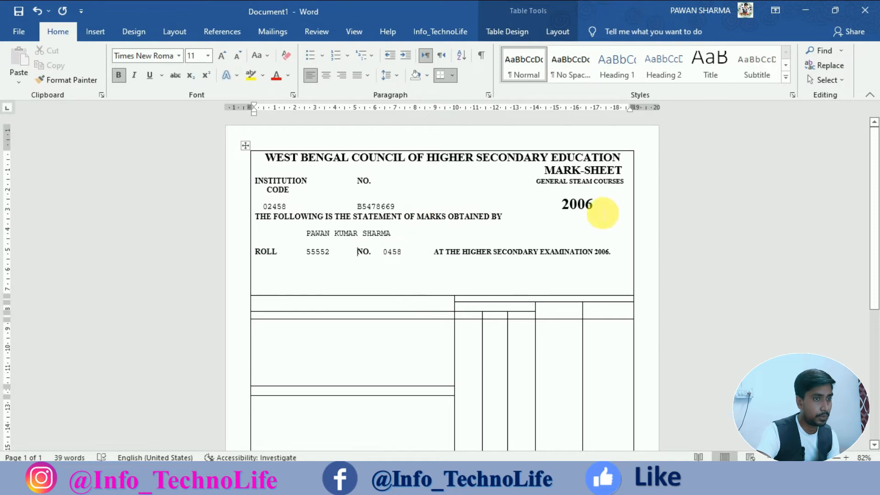
pyautogui.click(594, 214)
pyautogui.press('Return')
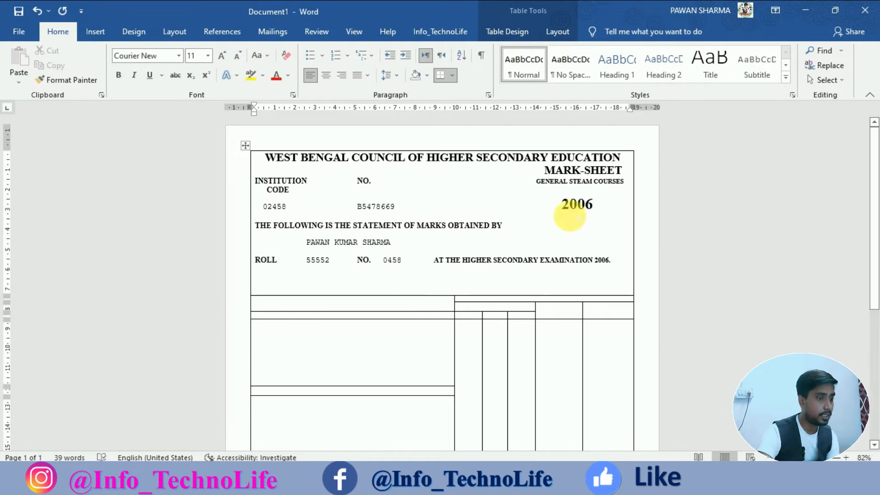
# Raise the information cell's bottom edge and set the empty top-left table cell to Align Center.
pyautogui.moveTo(421, 306); pyautogui.dragTo(419, 284)
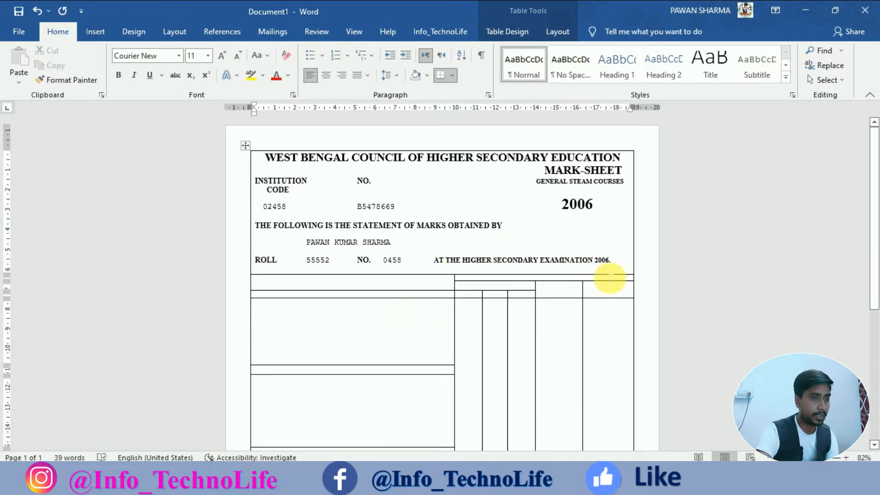
pyautogui.click(396, 288)
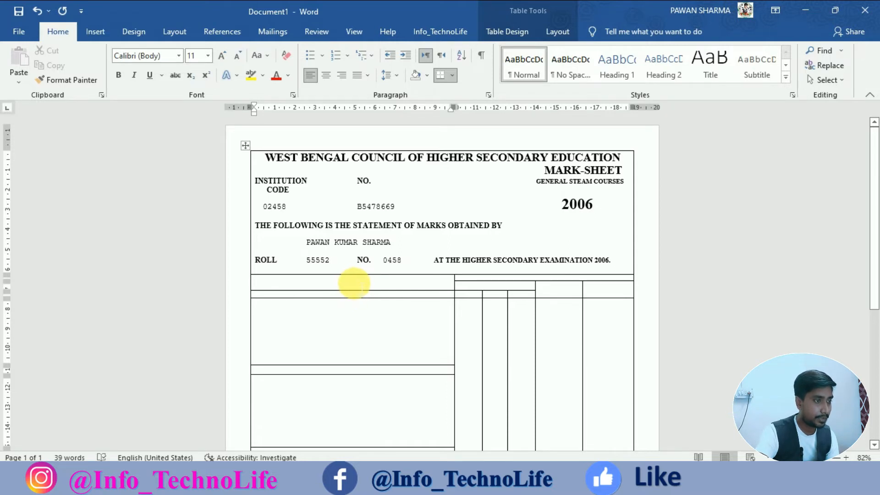
pyautogui.click(326, 75)
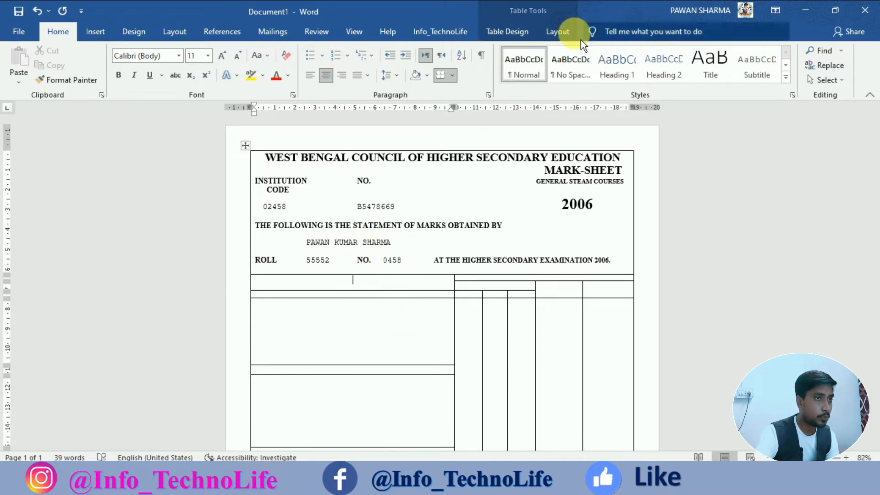
pyautogui.click(564, 32)
pyautogui.click(641, 69)
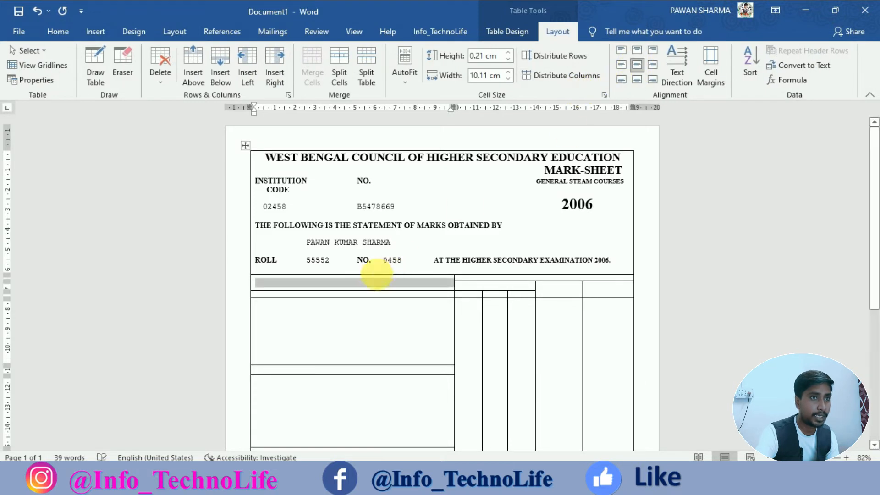
# Type SUBJECTS in the top-left cell and make it bold 14 pt Times New Roman.
pyautogui.click(366, 290)
pyautogui.write('SUBJECT')
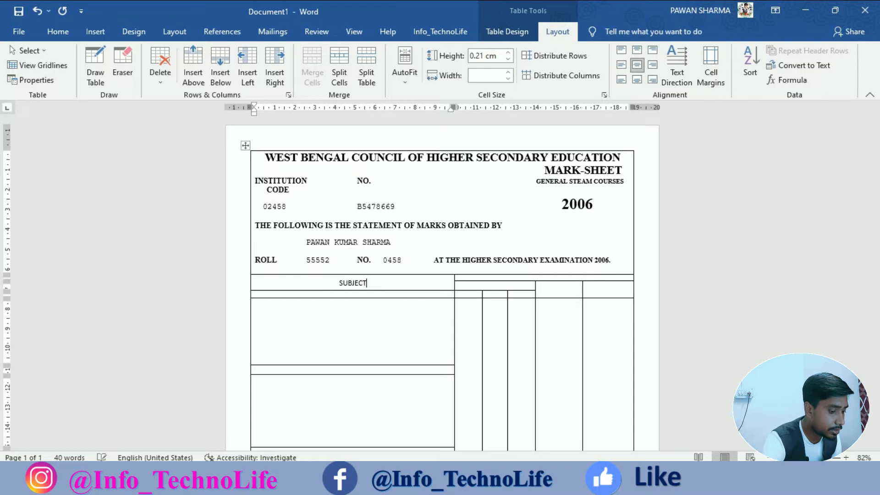
pyautogui.write('S')
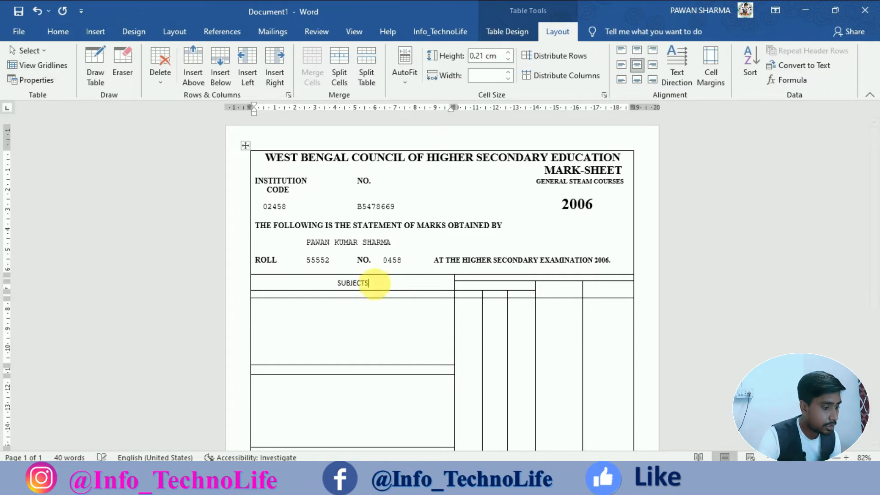
pyautogui.doubleClick(353, 283)
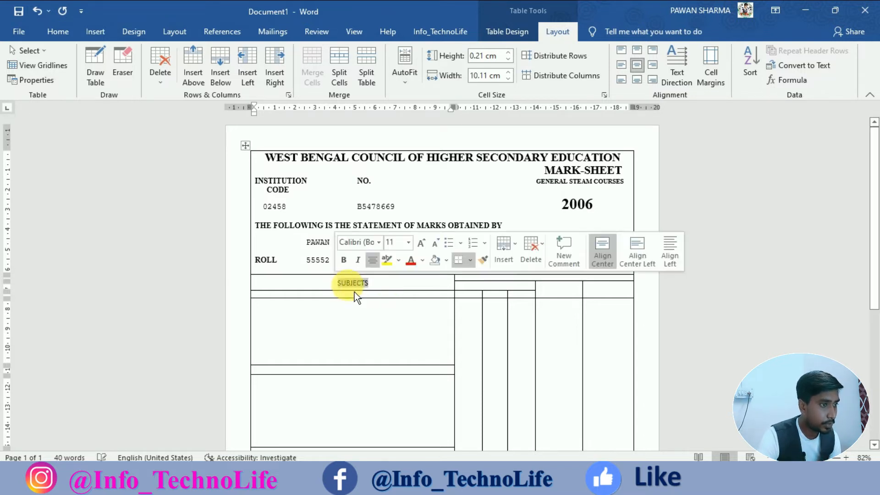
pyautogui.click(356, 243)
pyautogui.write('T')
pyautogui.press('Return')
pyautogui.click(345, 260)
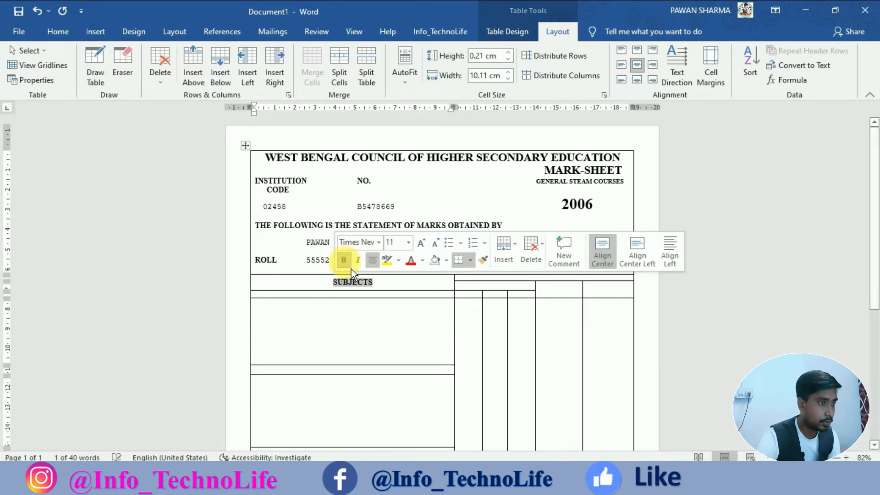
pyautogui.click(428, 245)
pyautogui.click(428, 246)
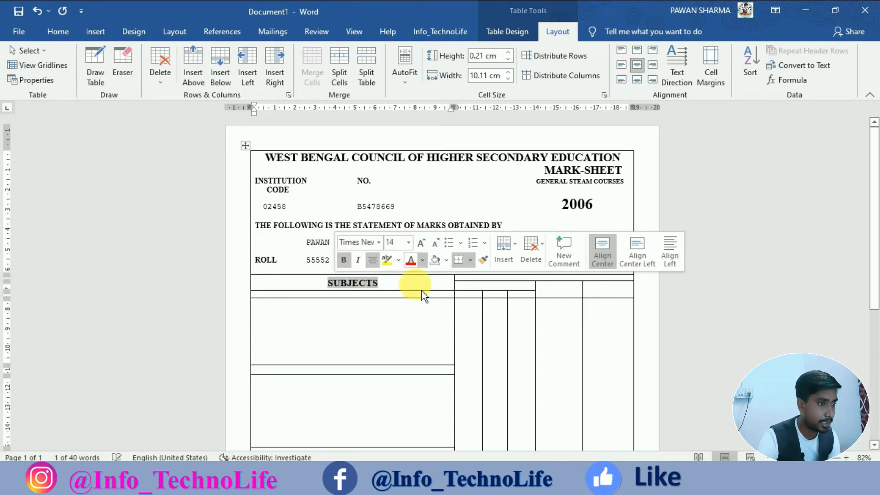
pyautogui.click(377, 319)
pyautogui.click(523, 291)
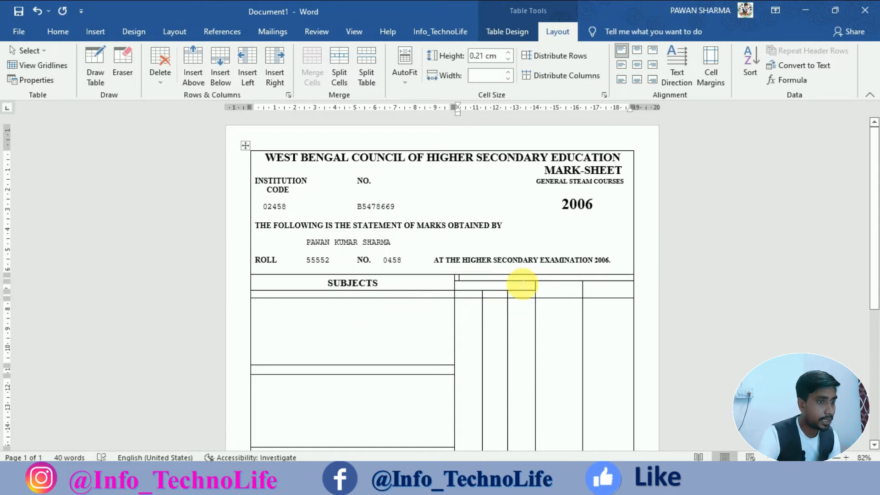
# Centre and split the top-right header cell and type MARKS OBTAINED.
pyautogui.click(637, 65)
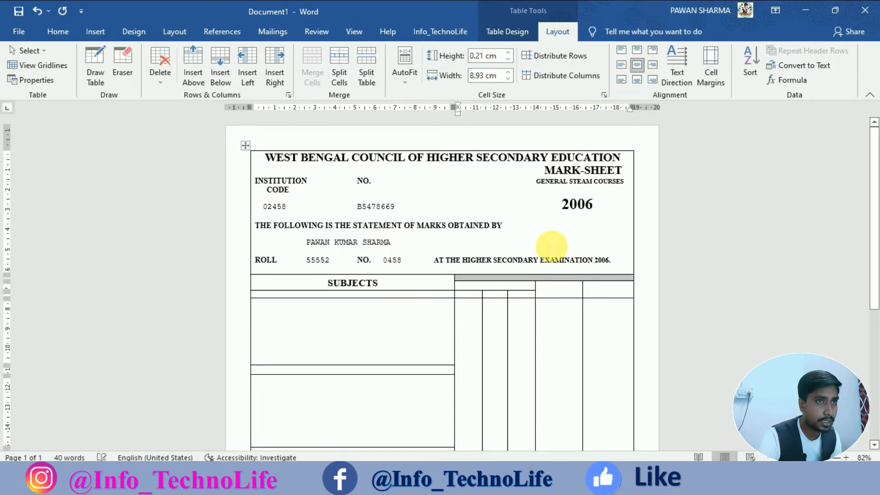
pyautogui.click(529, 284)
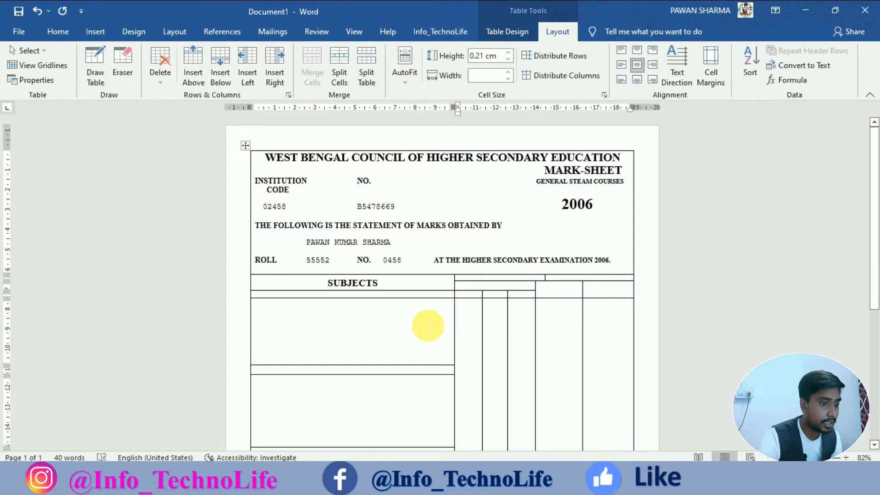
pyautogui.write('MARKS')
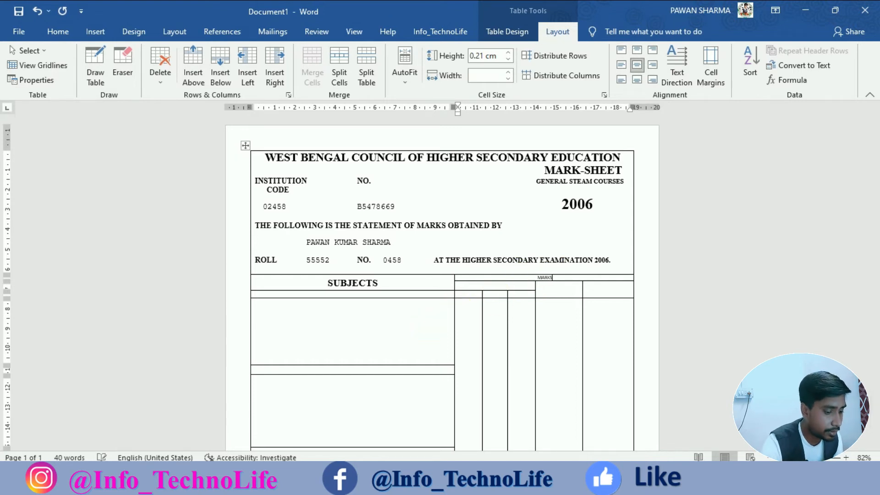
pyautogui.write(' OBTAINED')
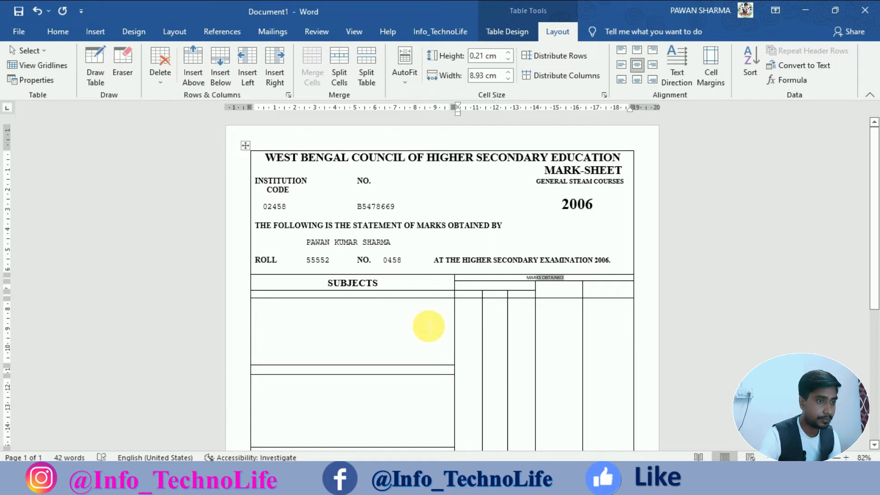
pyautogui.hotkey('ctrl', 'shift', 'Left')
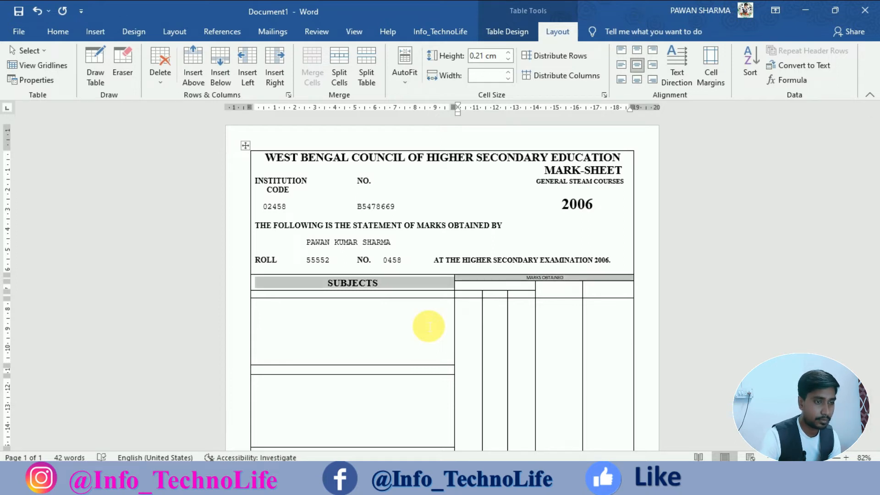
pyautogui.click(540, 284)
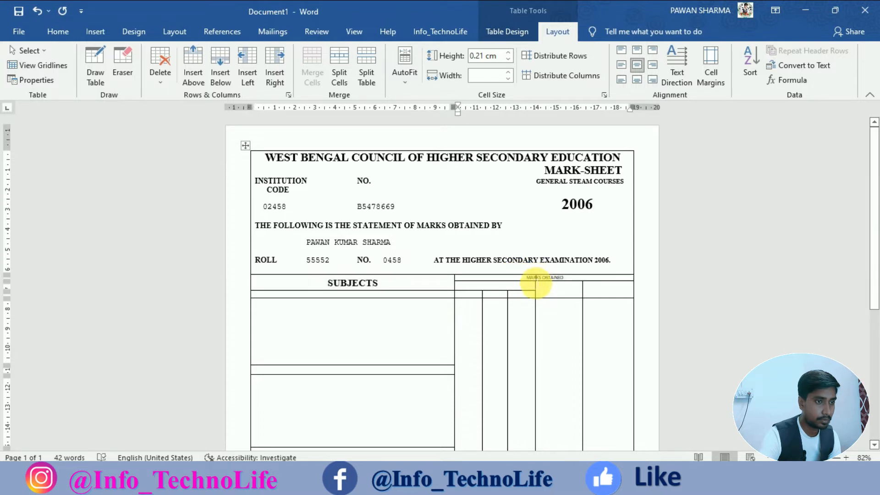
# Make MARKS OBTAINED bold 10 pt Times New Roman.
pyautogui.moveTo(535, 284); pyautogui.dragTo(576, 285)
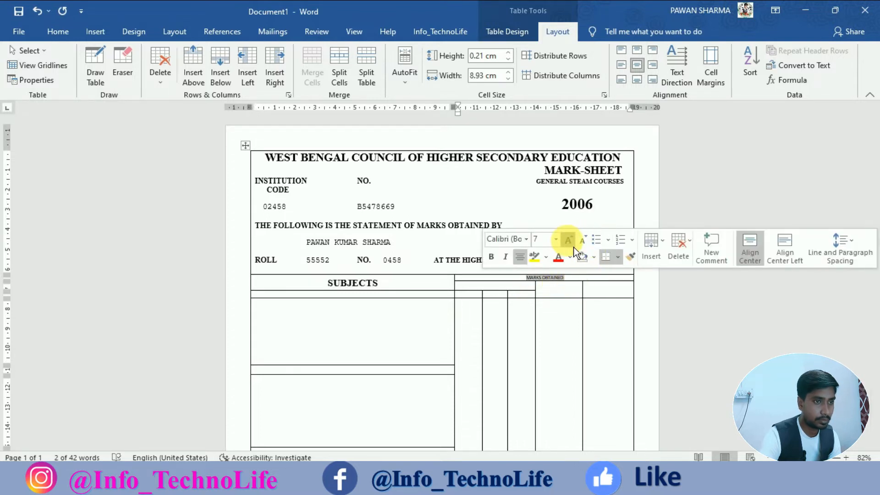
pyautogui.click(573, 248)
pyautogui.click(573, 247)
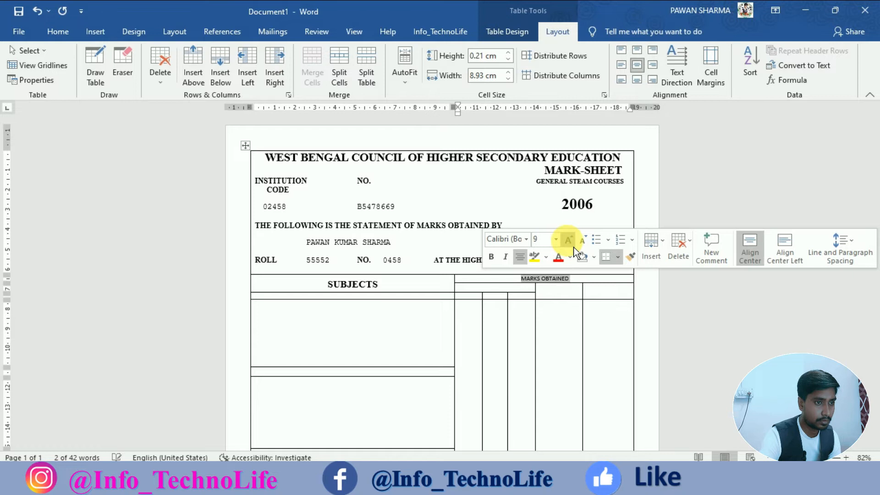
pyautogui.click(573, 247)
pyautogui.click(494, 258)
pyautogui.click(501, 237)
pyautogui.write('Times New')
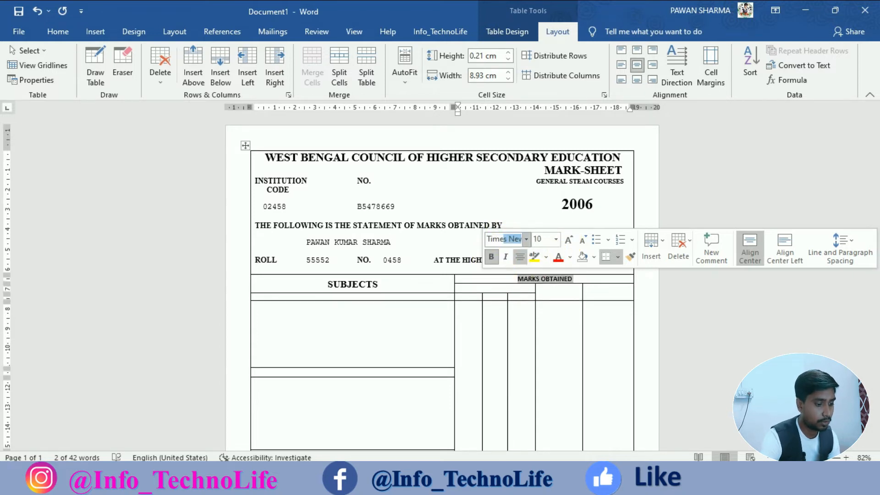
pyautogui.press('Return')
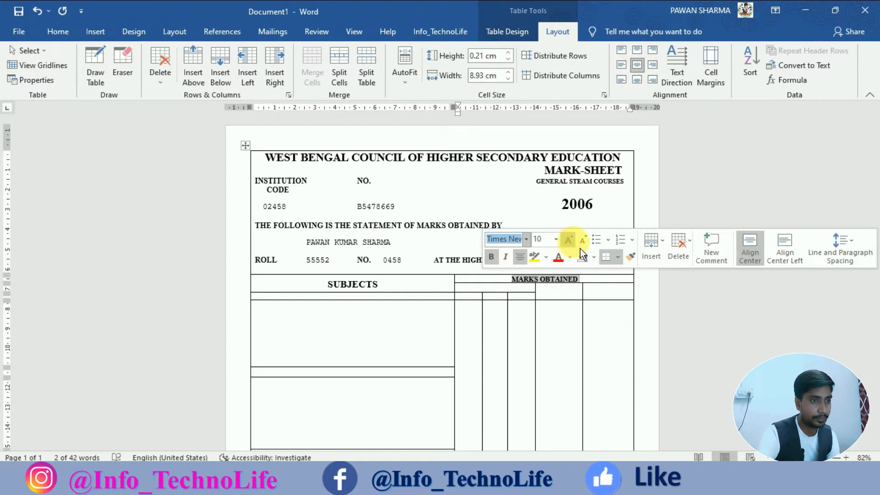
pyautogui.moveTo(490, 295); pyautogui.dragTo(521, 291)
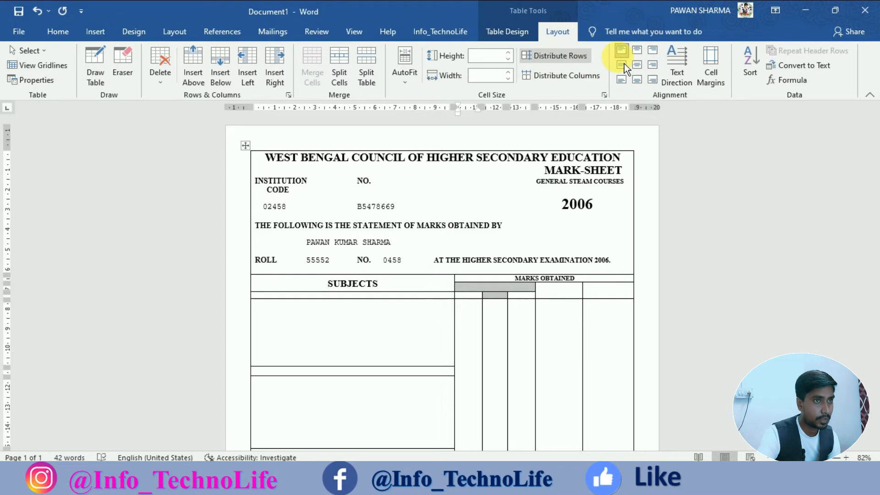
# Centre the small cells under MARKS OBTAINED.
pyautogui.click(638, 66)
pyautogui.moveTo(474, 300); pyautogui.dragTo(607, 298)
pyautogui.click(638, 65)
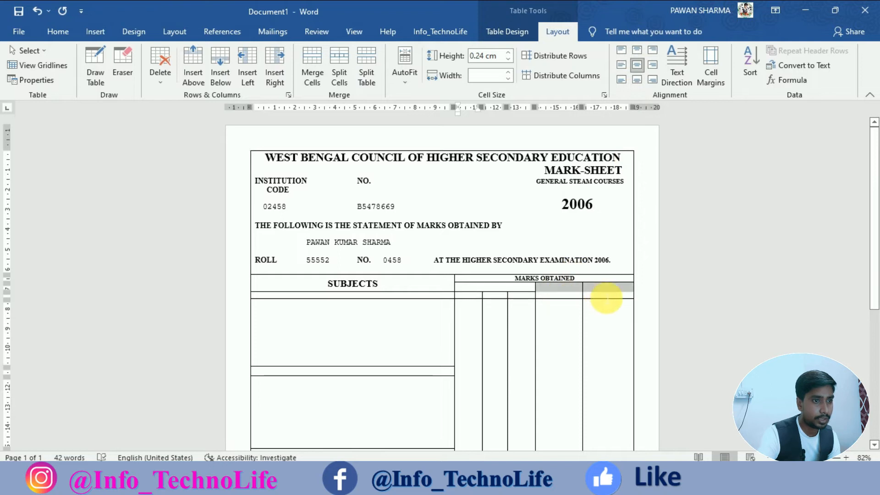
pyautogui.click(641, 69)
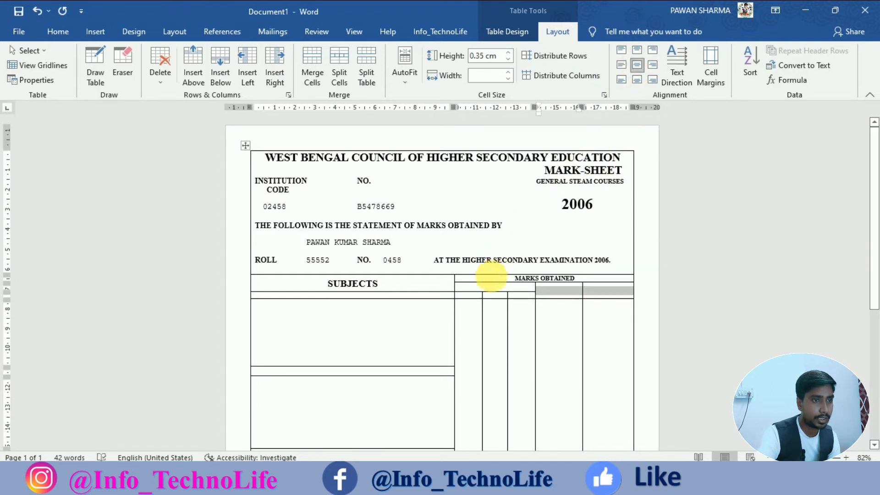
# Label the cells THEORY, PRACTICAL/ ORAL and SUBJECT TOTAL.
pyautogui.click(496, 288)
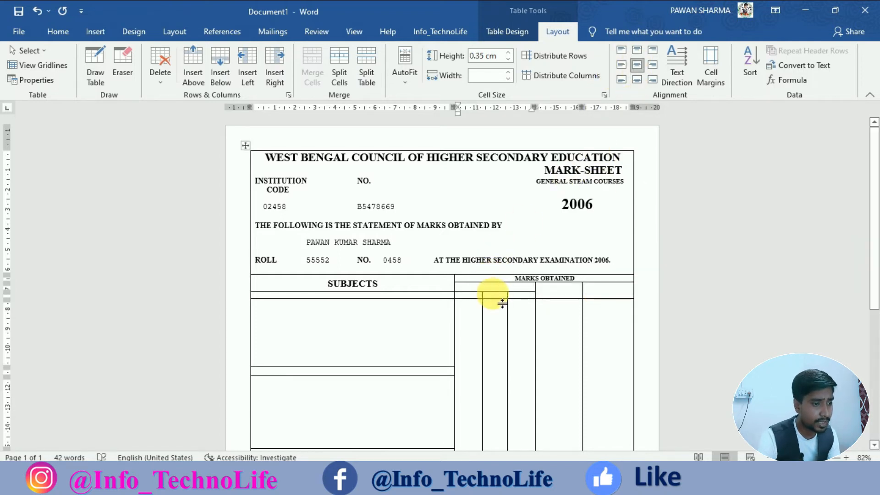
pyautogui.write('T')
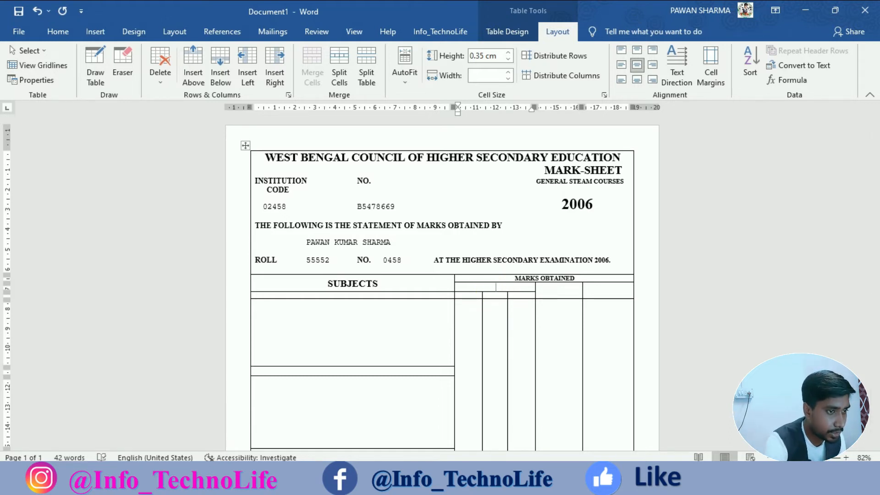
pyautogui.write('HEORY')
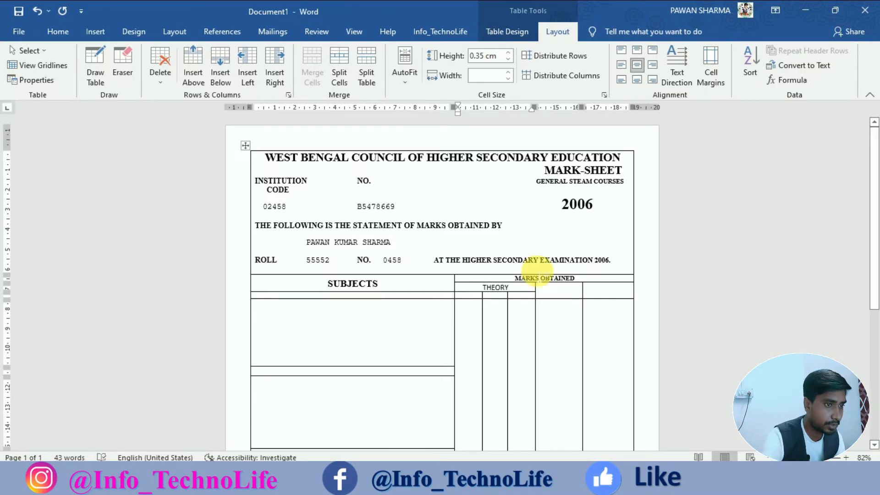
pyautogui.click(557, 295)
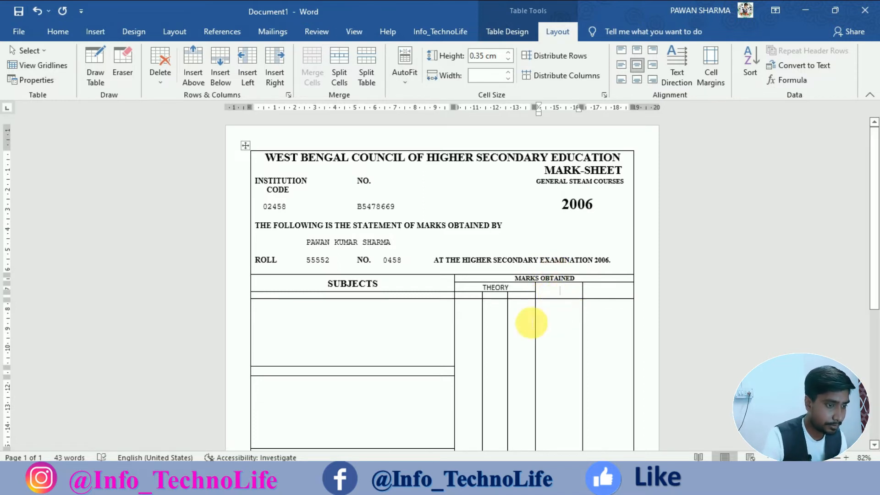
pyautogui.write('PRA')
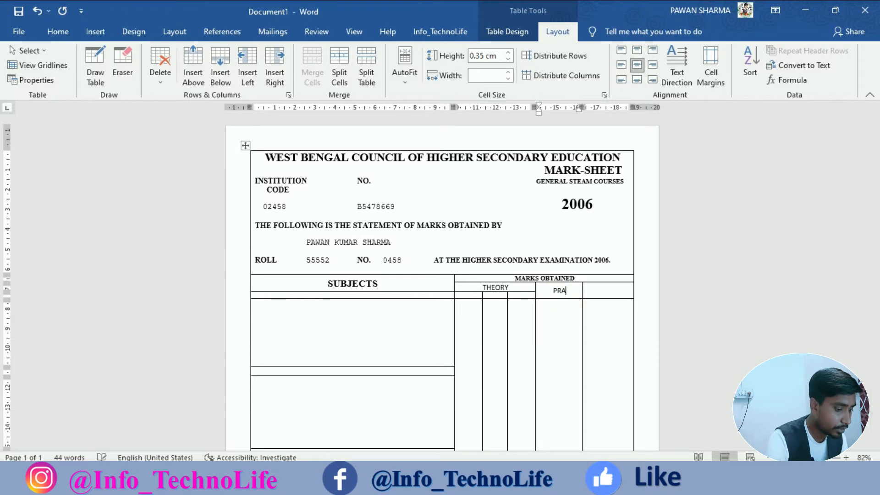
pyautogui.write('CTICAL')
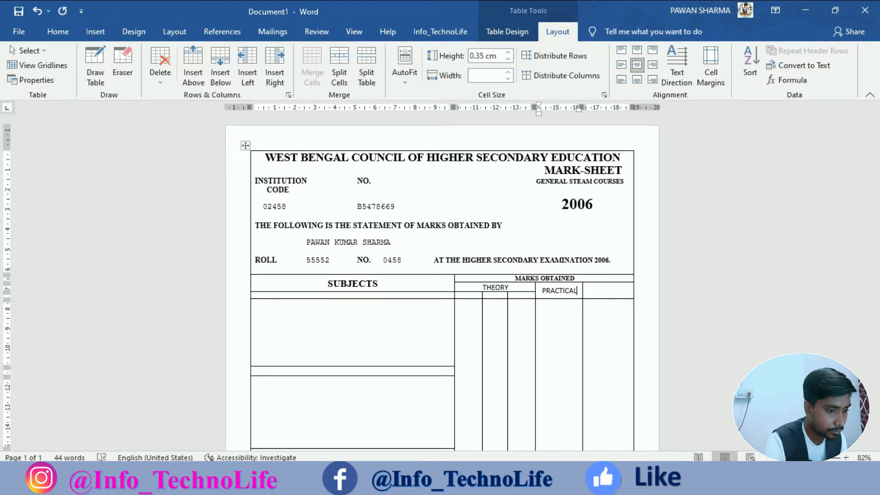
pyautogui.write('/')
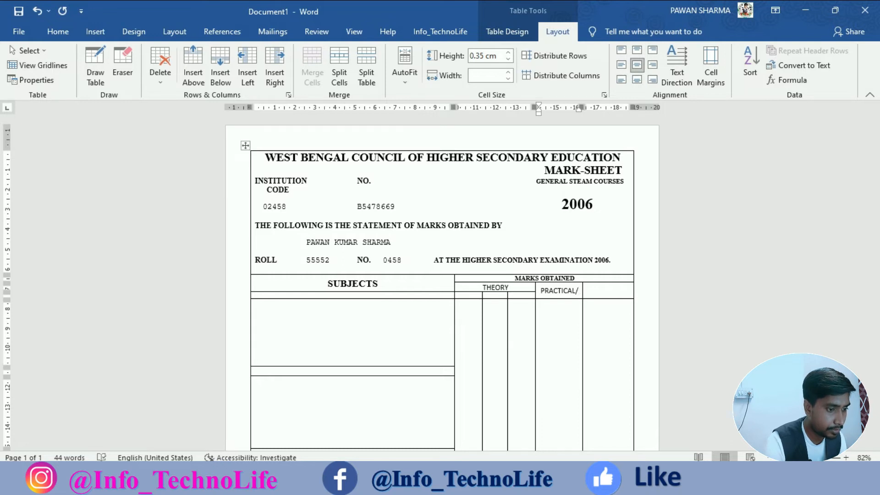
pyautogui.write(' ORAL')
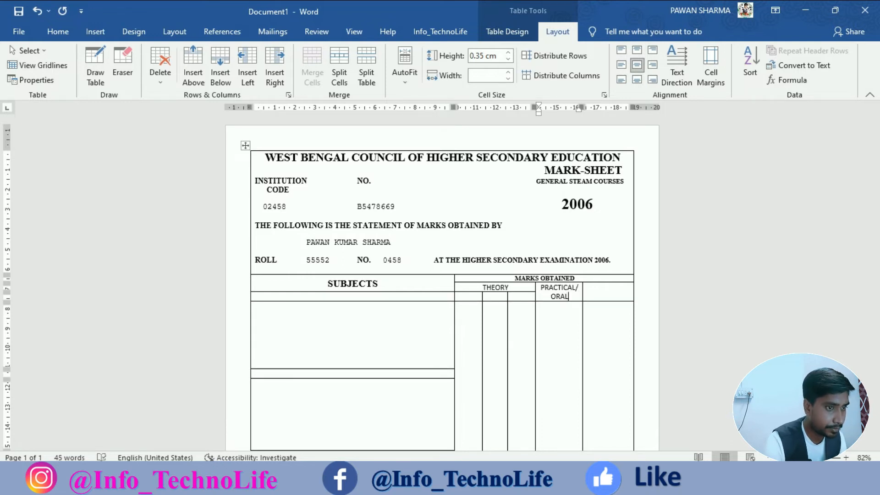
pyautogui.click(603, 296)
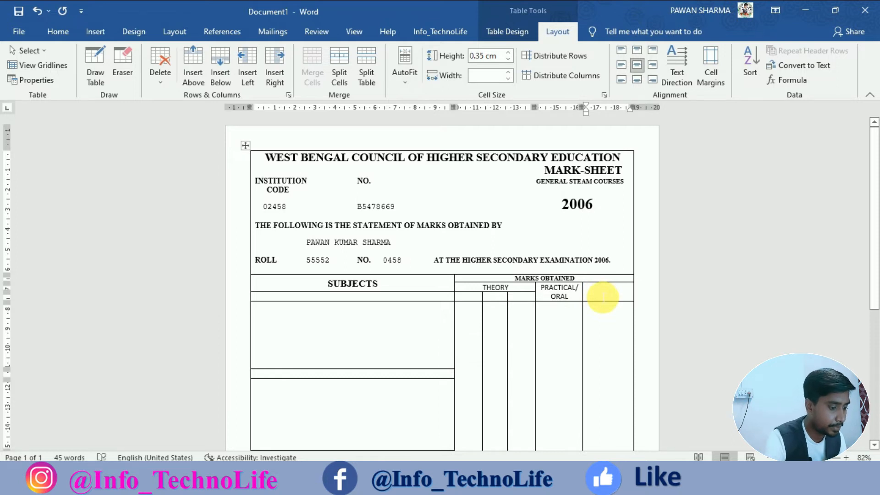
pyautogui.write('SUBJECT')
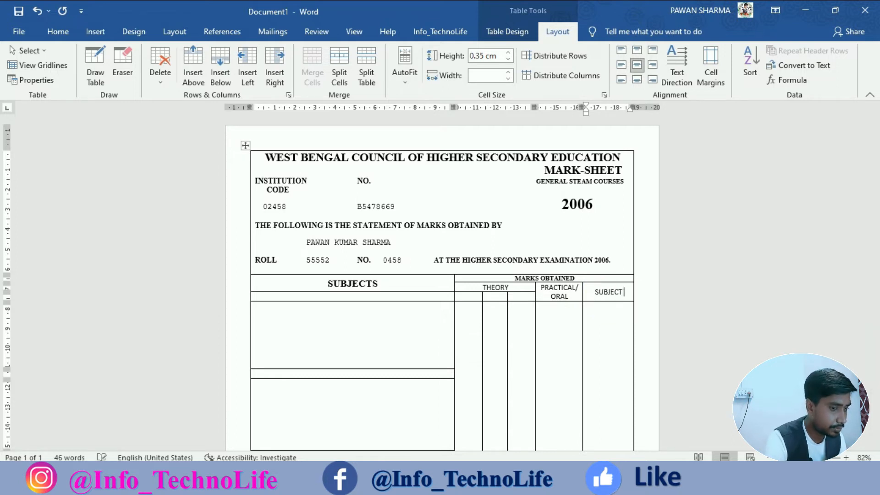
pyautogui.write(' TP')
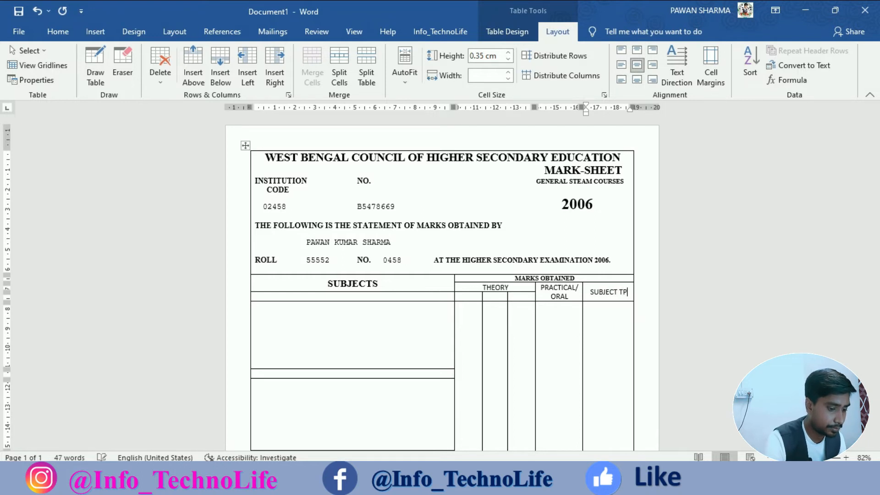
pyautogui.press('BackSpace')
pyautogui.write('OTAL')
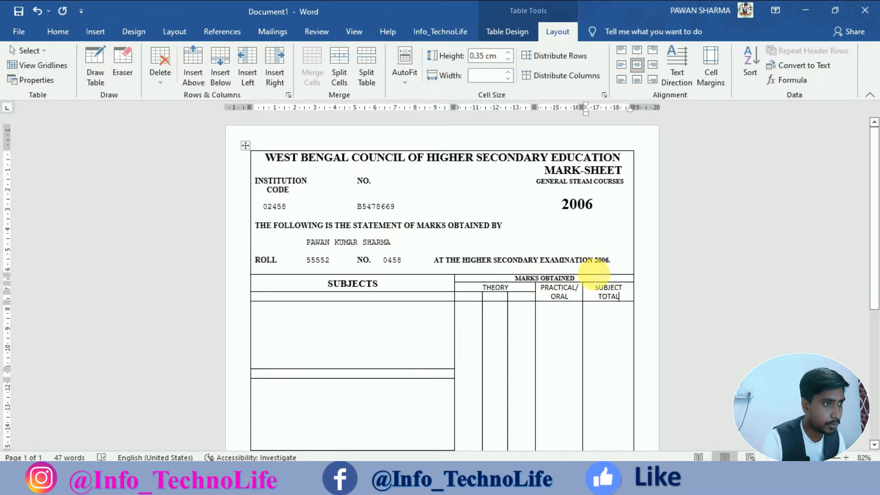
# Set PRACTICAL/ ORAL and SUBJECT TOTAL to bold Times New Roman, one font size smaller.
pyautogui.moveTo(547, 293); pyautogui.dragTo(613, 299)
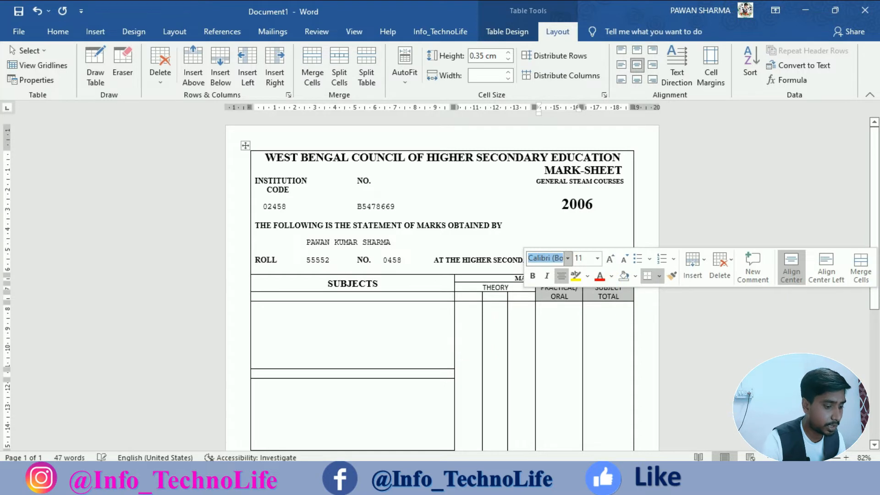
pyautogui.click(557, 329)
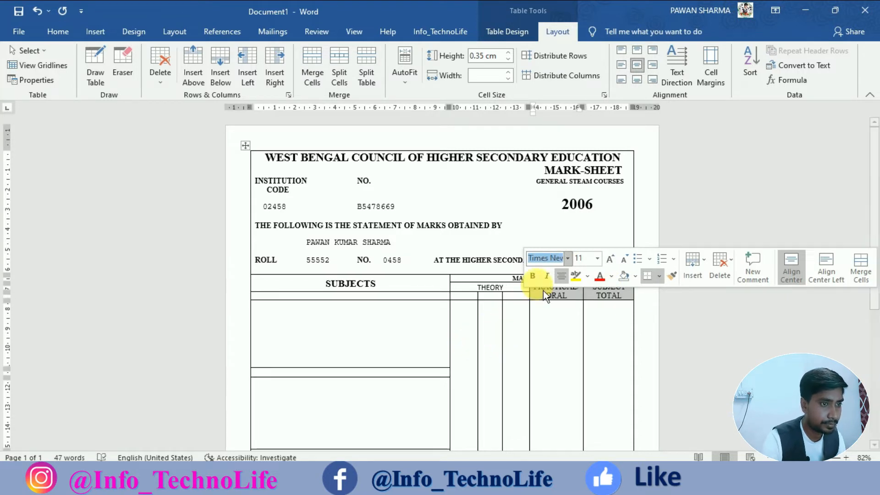
pyautogui.click(535, 278)
pyautogui.click(635, 266)
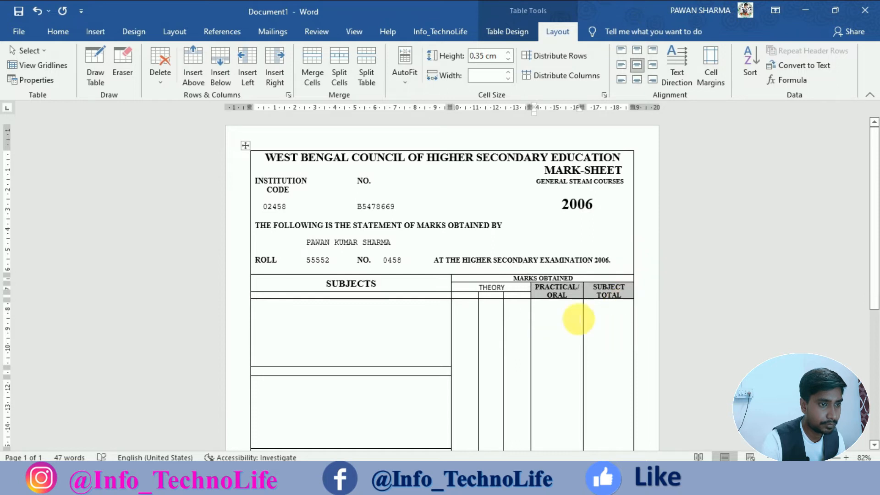
pyautogui.click(468, 303)
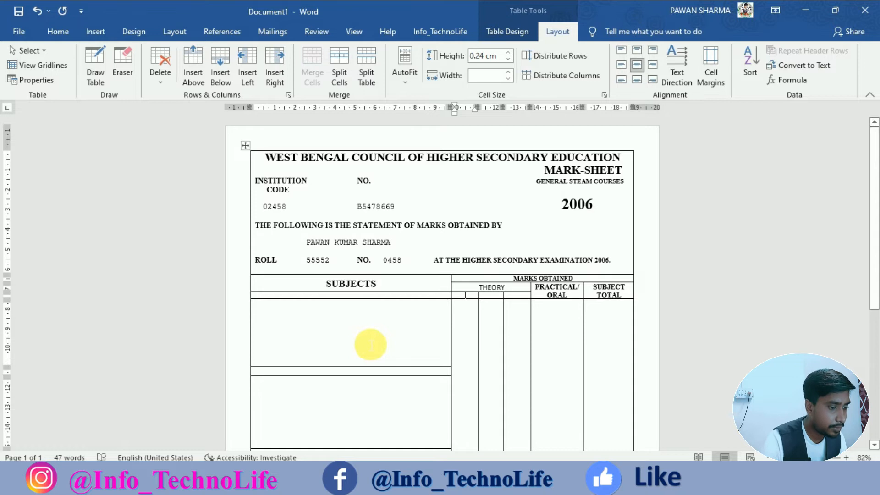
# Label the first two sub-cells under THEORY PAPER I and PAPER II.
pyautogui.write('PAPER')
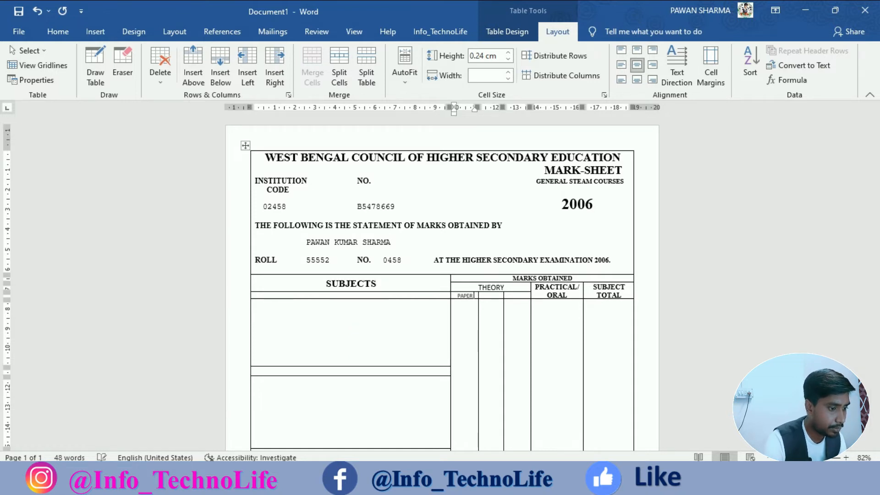
pyautogui.write(' 1')
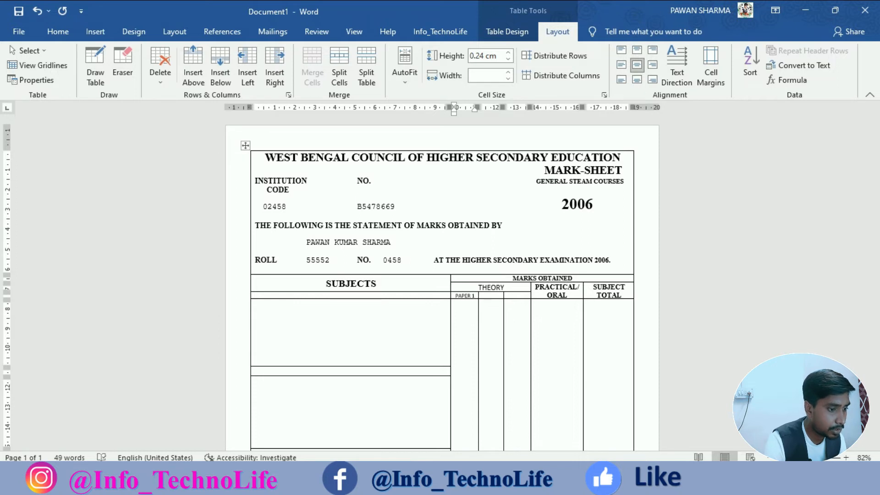
pyautogui.press('BackSpace')
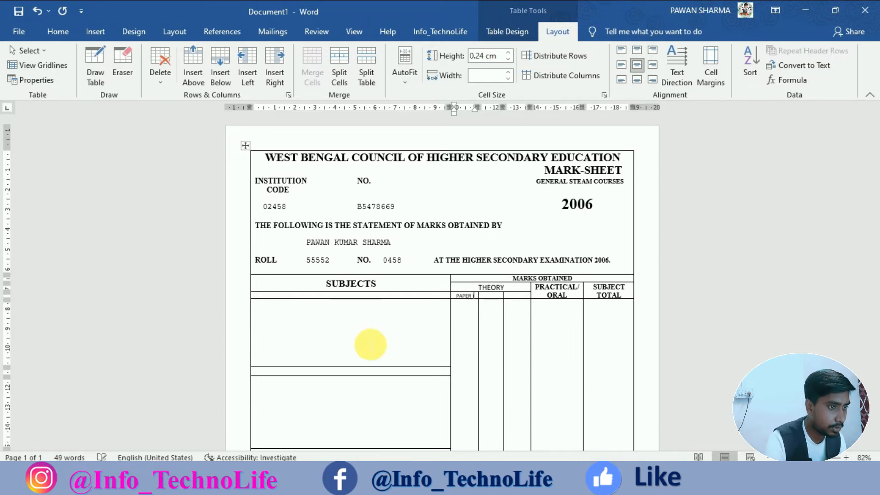
pyautogui.press('BackSpace')
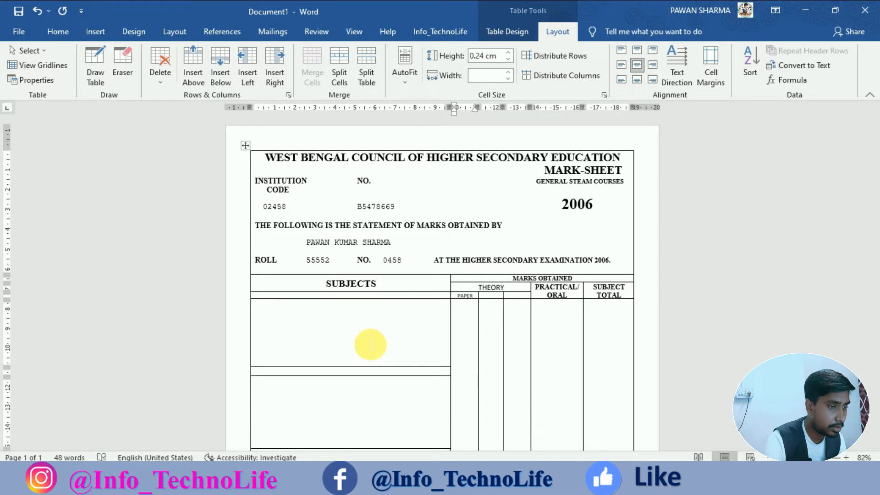
pyautogui.write('I')
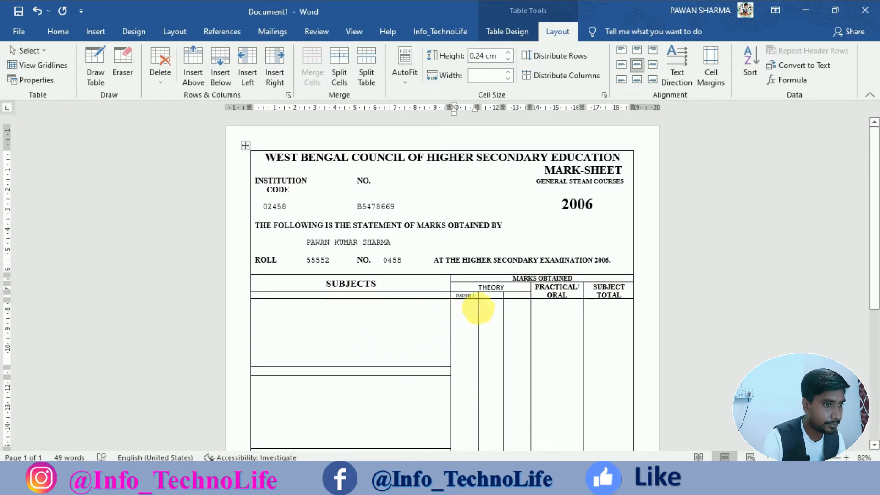
pyautogui.click(486, 296)
pyautogui.write('PA')
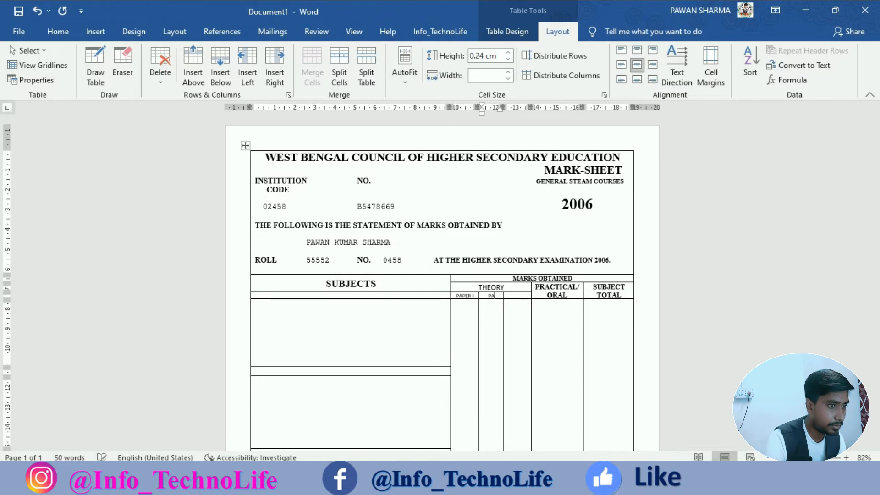
pyautogui.write('SER')
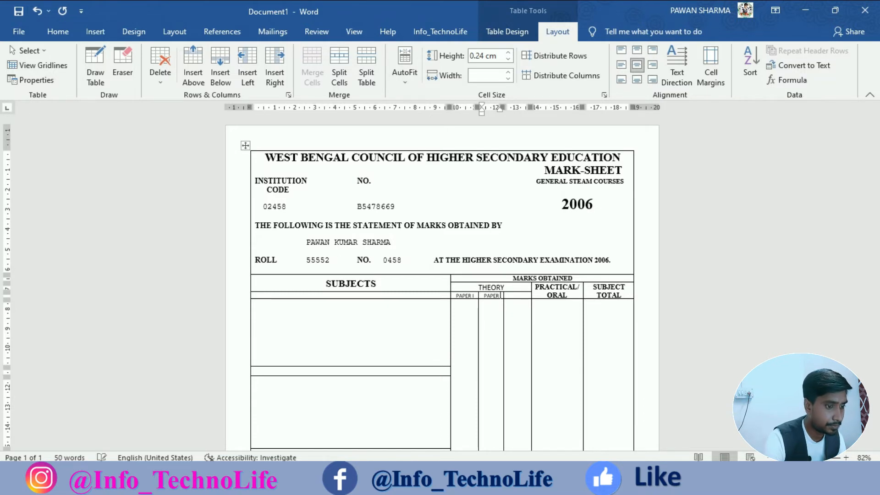
pyautogui.write(' II')
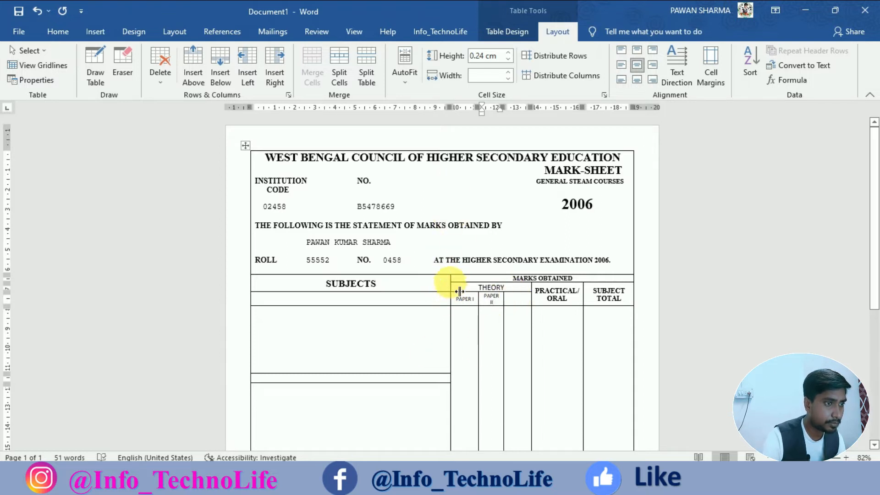
# Narrow the SUBJECTS and PAPER I columns and type TOTAL in the next cell.
pyautogui.moveTo(458, 292); pyautogui.dragTo(439, 306)
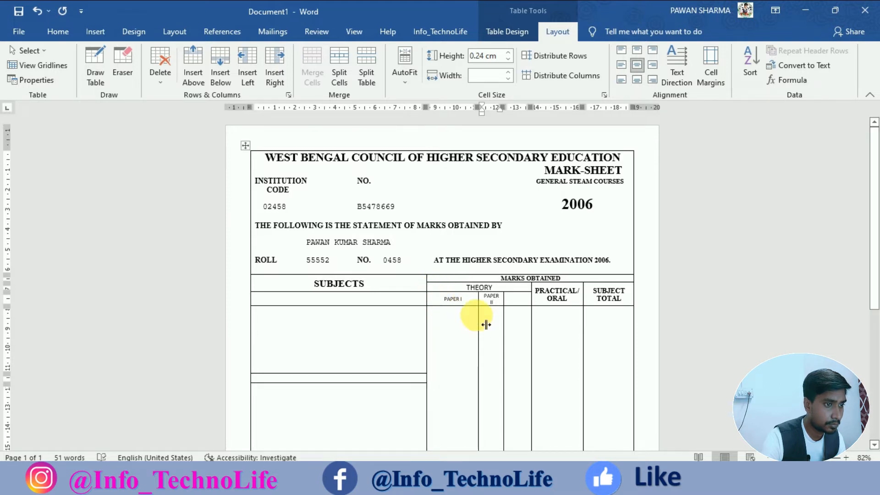
pyautogui.moveTo(484, 324); pyautogui.dragTo(472, 324)
pyautogui.click(520, 303)
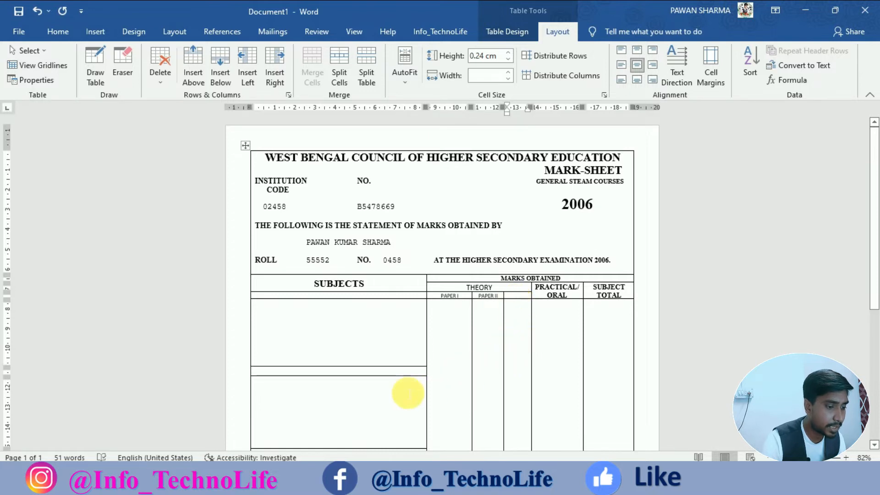
pyautogui.write('TOTAL')
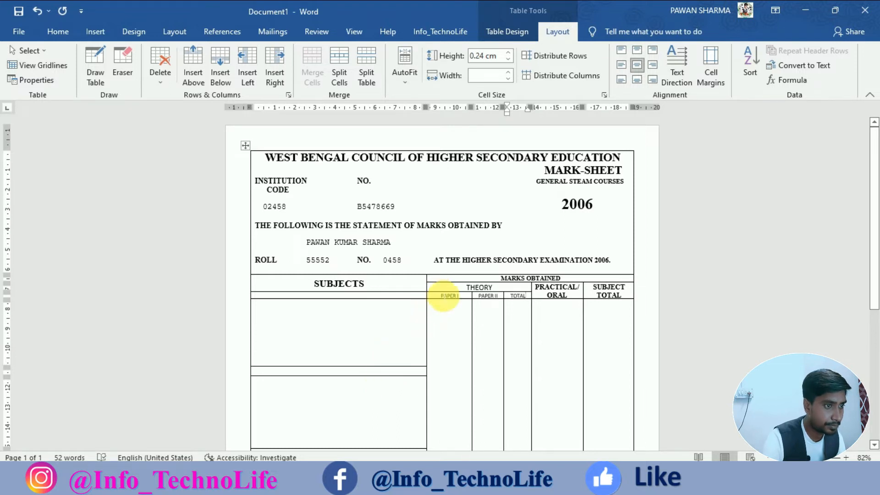
# Make the THEORY, PAPER II and TOTAL headings bold Times New Roman and shift the PAPER I/II header border left.
pyautogui.moveTo(464, 291); pyautogui.dragTo(515, 298)
pyautogui.click(455, 287)
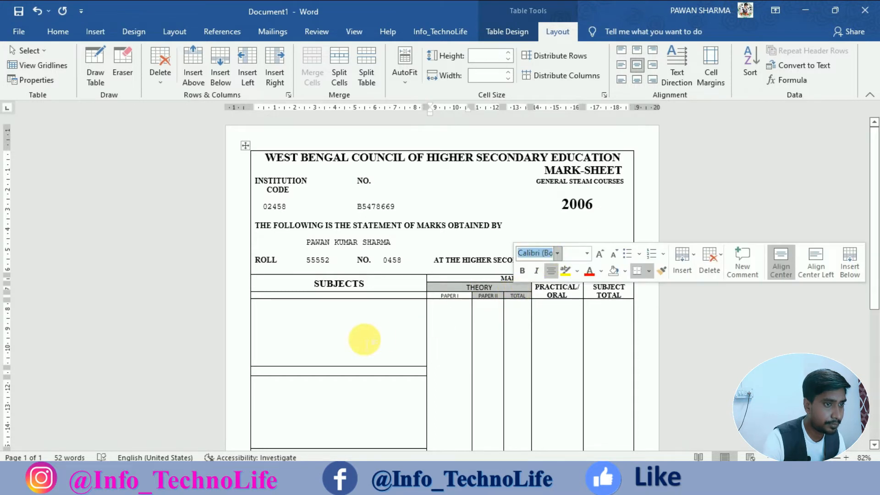
pyautogui.write('Times New Roman')
pyautogui.press('Return')
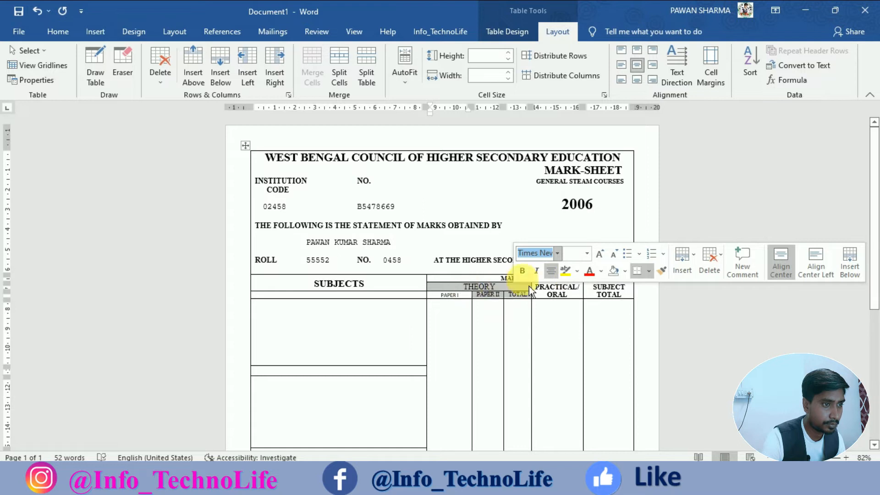
pyautogui.click(523, 272)
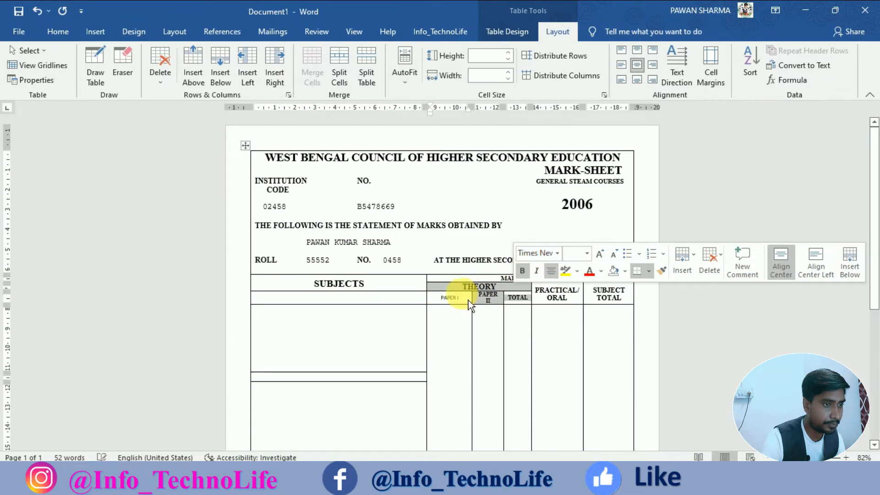
pyautogui.moveTo(472, 306); pyautogui.dragTo(468, 305)
# Make PAPER I bold Times New Roman and align the body column border with the header.
pyautogui.click(438, 296)
pyautogui.moveTo(439, 296); pyautogui.dragTo(461, 296)
pyautogui.click(482, 257)
pyautogui.write('Time')
pyautogui.press('Return')
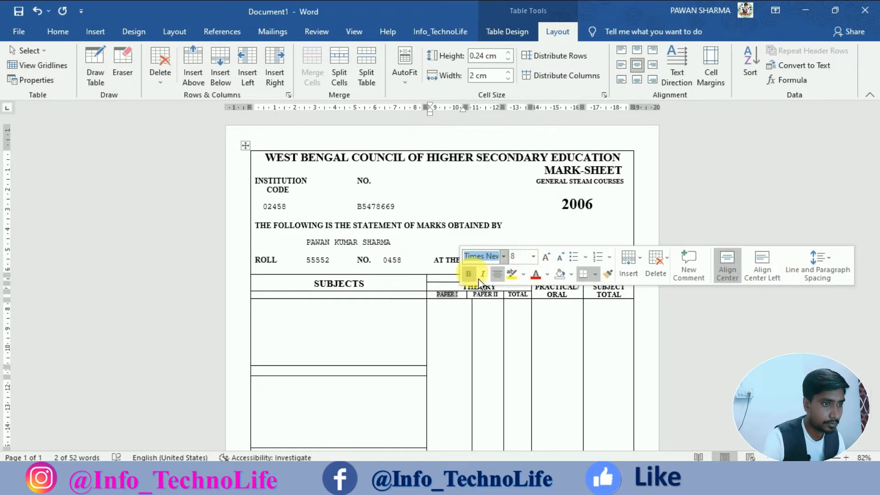
pyautogui.click(476, 319)
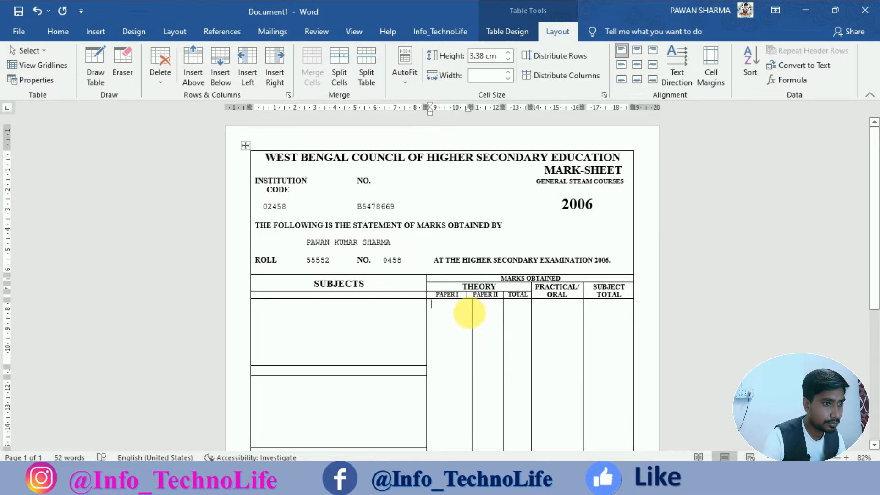
pyautogui.moveTo(482, 322); pyautogui.dragTo(476, 322)
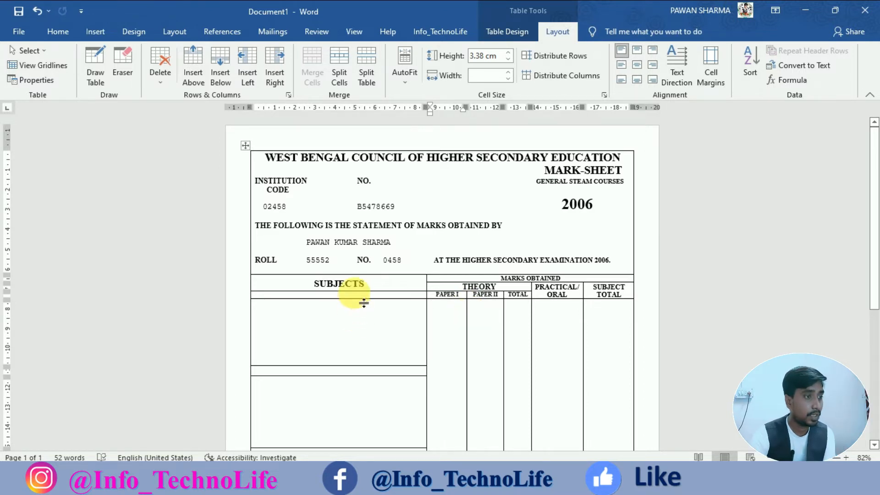
# Type LANGUAGE in the thin row under SUBJECTS and select the left column's label rows.
pyautogui.click(360, 296)
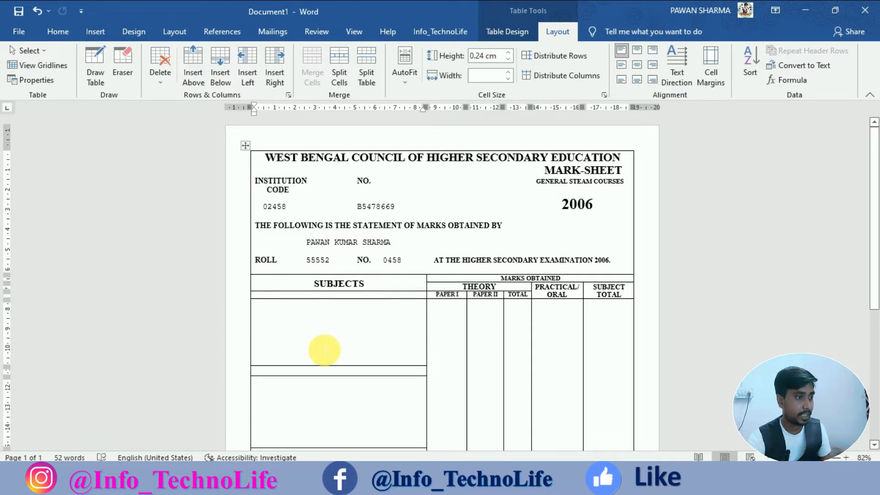
pyautogui.write('LANGUAGE')
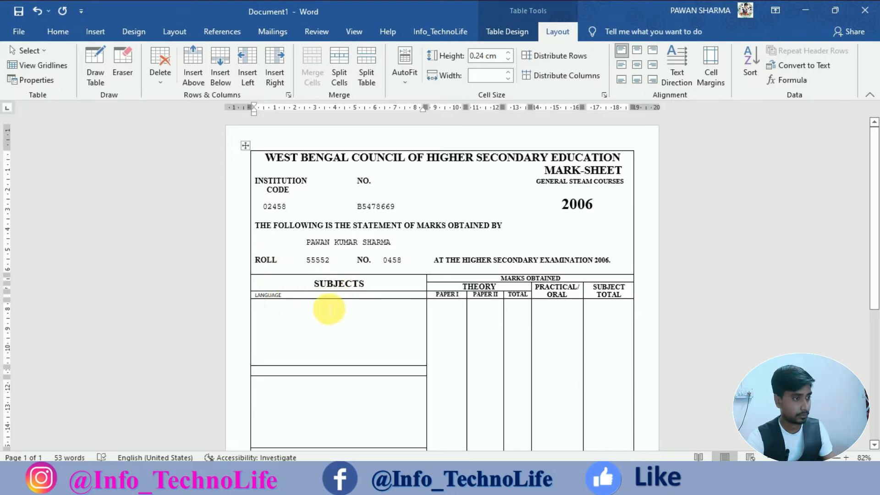
pyautogui.doubleClick(266, 297)
pyautogui.click(271, 297)
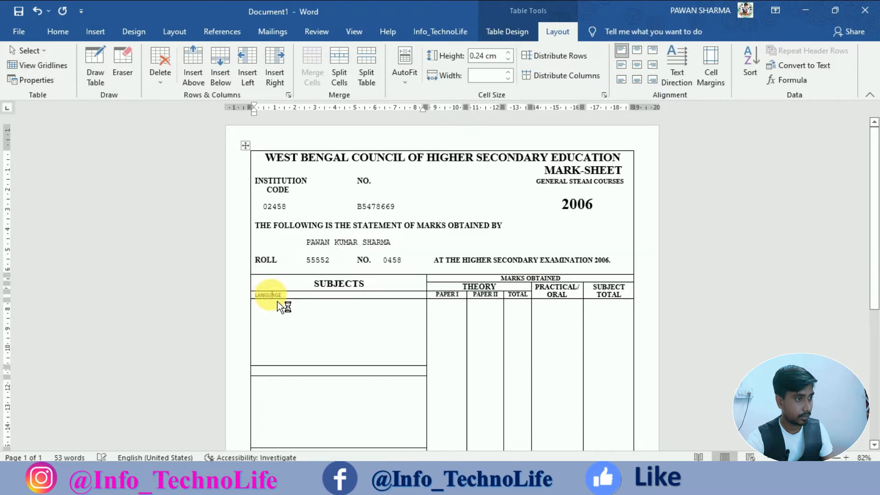
pyautogui.moveTo(276, 298); pyautogui.dragTo(298, 260)
pyautogui.click(57, 31)
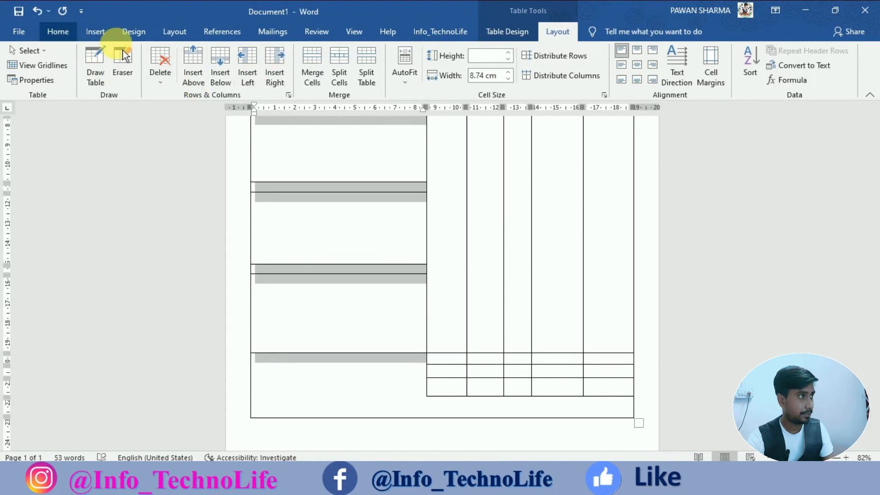
# Set the left-column label rows to Times New Roman at 10 point.
pyautogui.click(142, 56)
pyautogui.write('Times New Roman')
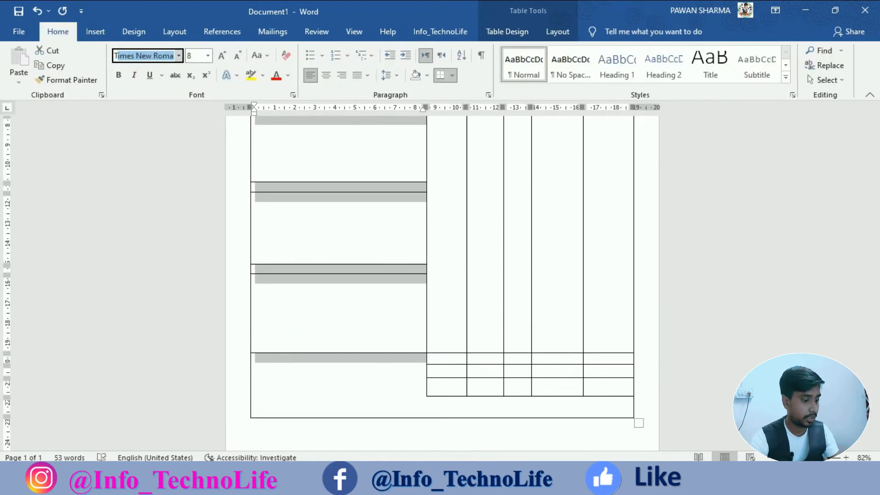
pyautogui.press('Return')
pyautogui.scroll(1, 275, 209)
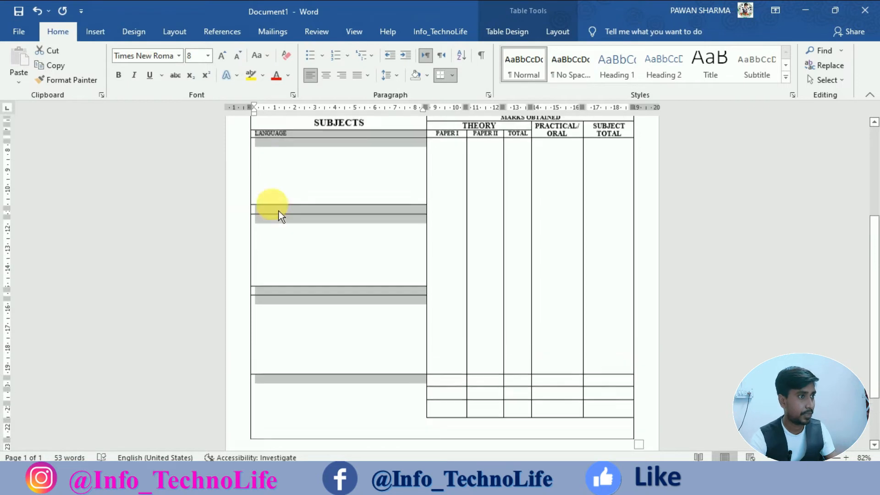
pyautogui.click(231, 60)
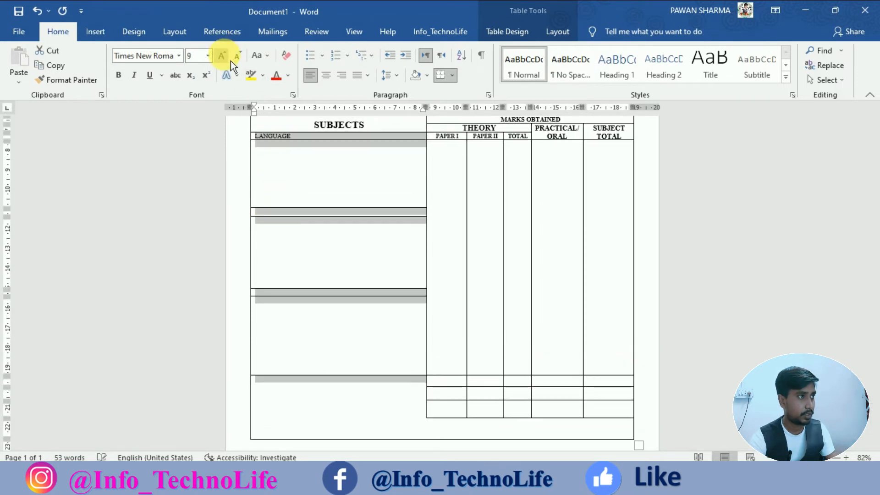
pyautogui.click(230, 60)
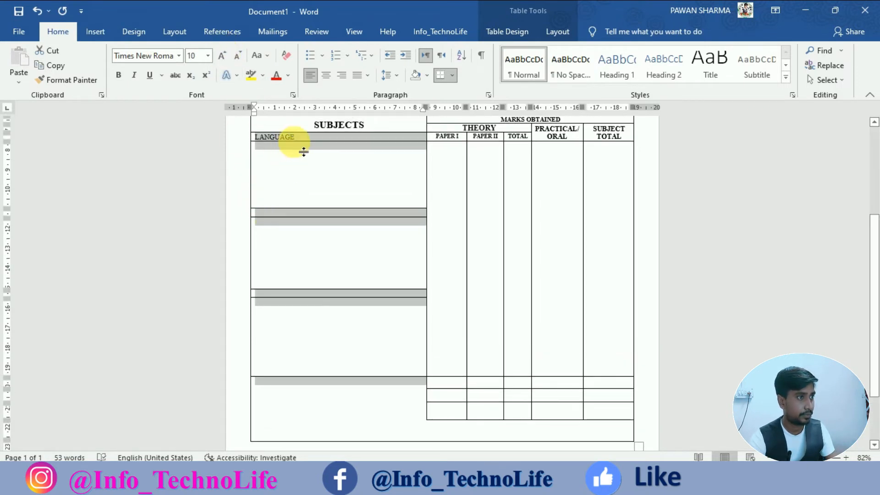
# Bold the LANGUAGE label and type COMPULSORY into the next thin label row.
pyautogui.click(119, 77)
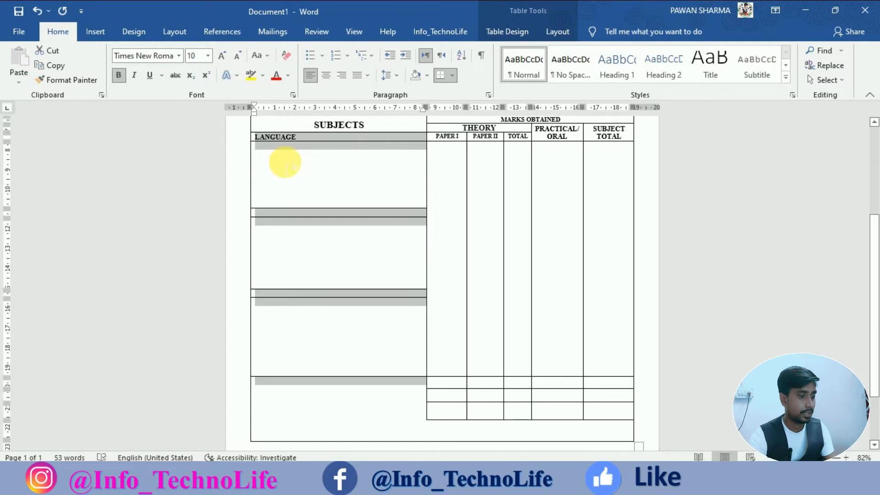
pyautogui.click(295, 213)
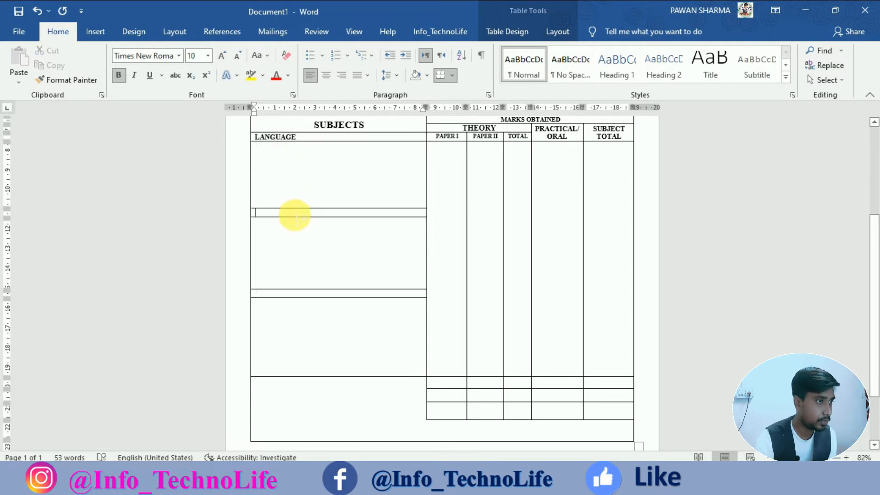
pyautogui.write('COMP')
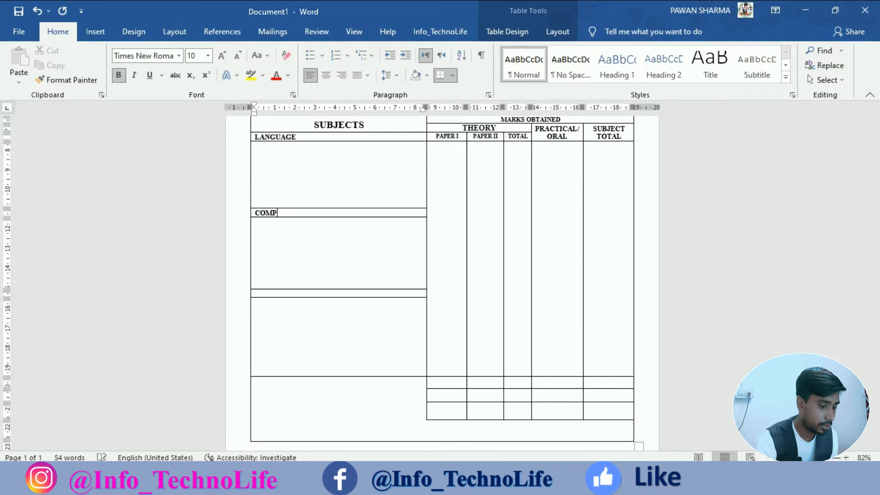
pyautogui.write('ULSORY')
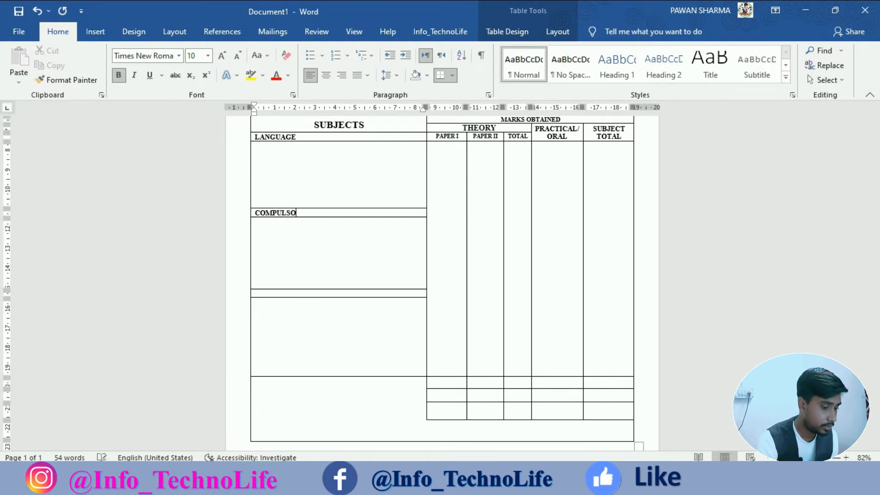
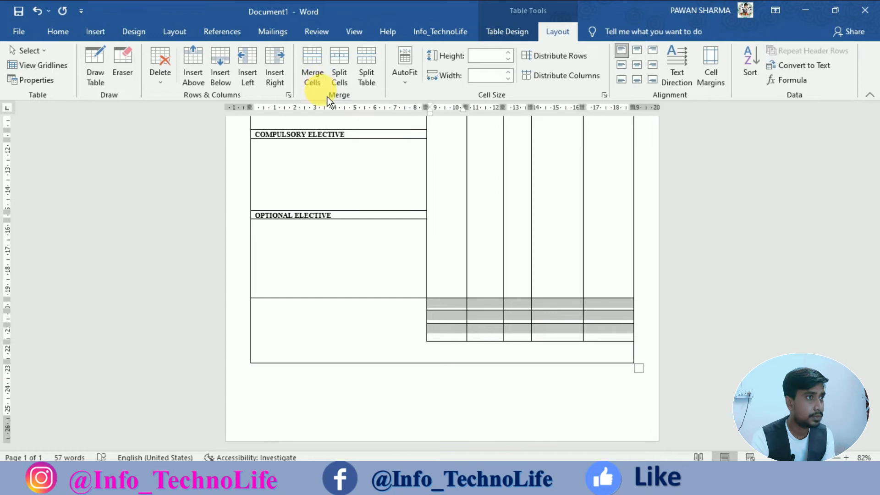
# Undo a stray merge, then merge the bottom row of five small cells into one.
pyautogui.click(320, 65)
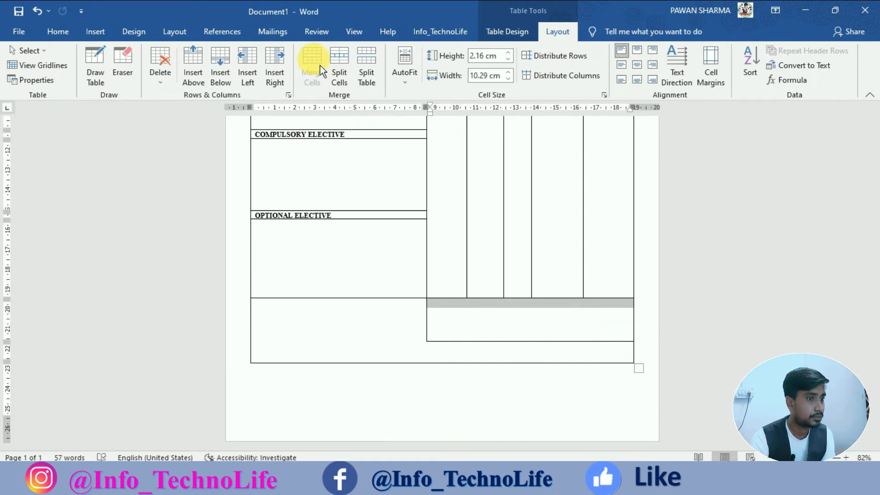
pyautogui.hotkey('ctrl', 'z')
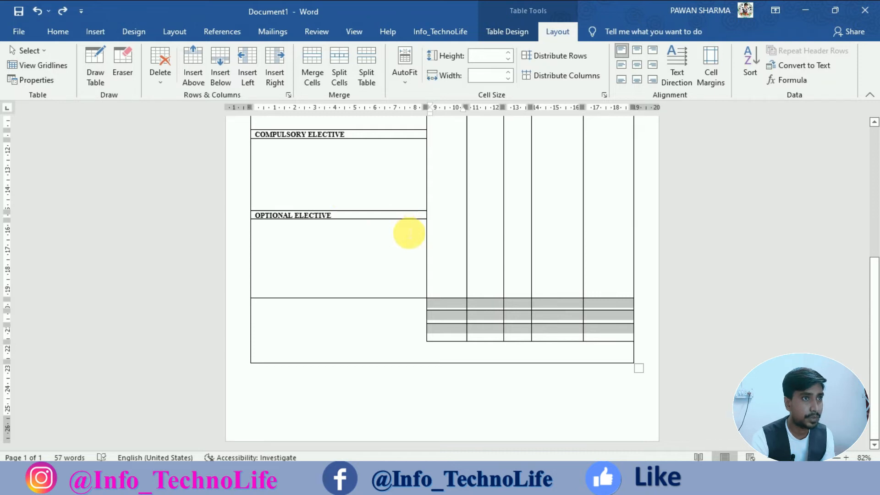
pyautogui.click(507, 331)
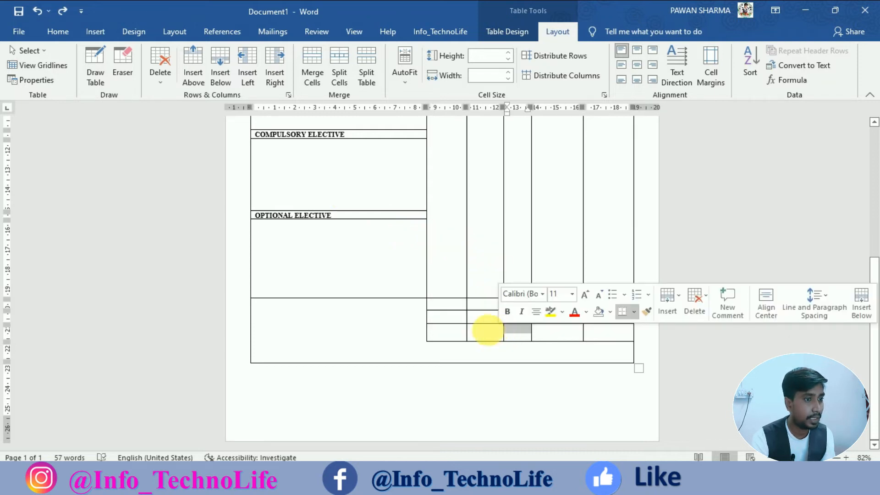
pyautogui.moveTo(457, 335); pyautogui.dragTo(477, 338)
pyautogui.click(620, 336)
pyautogui.click(313, 64)
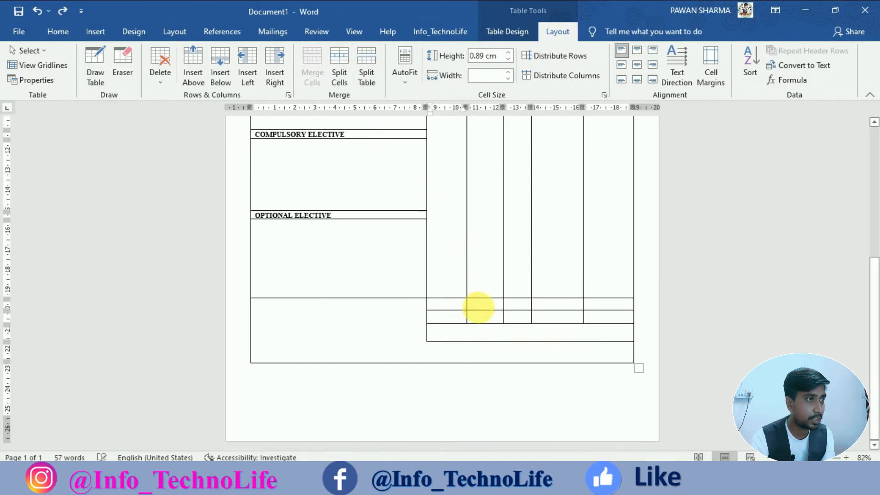
# Merge the next two five-cell rows into single cells and pull the table's bottom edge lower.
pyautogui.moveTo(463, 318); pyautogui.dragTo(619, 317)
pyautogui.click(314, 65)
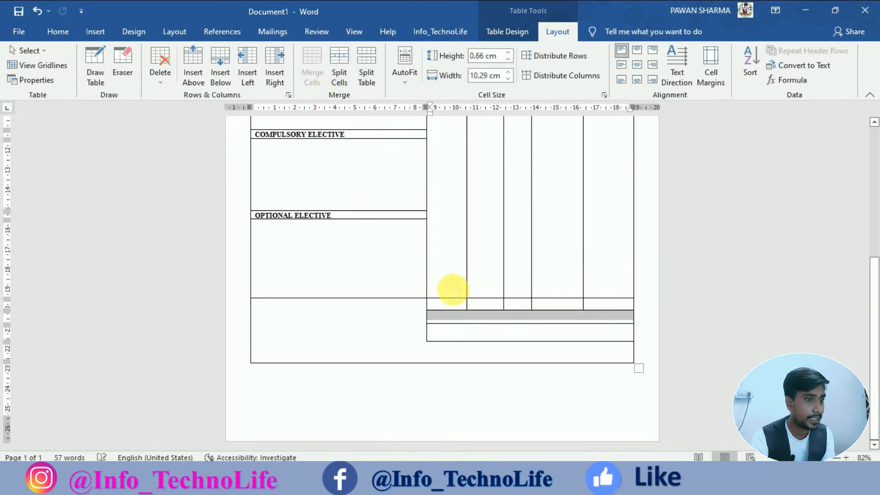
pyautogui.moveTo(465, 308); pyautogui.dragTo(597, 306)
pyautogui.click(314, 64)
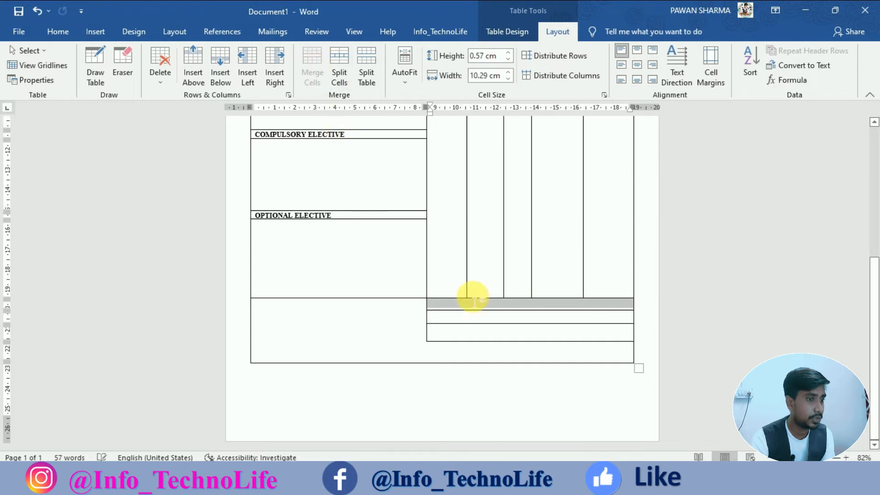
pyautogui.click(481, 317)
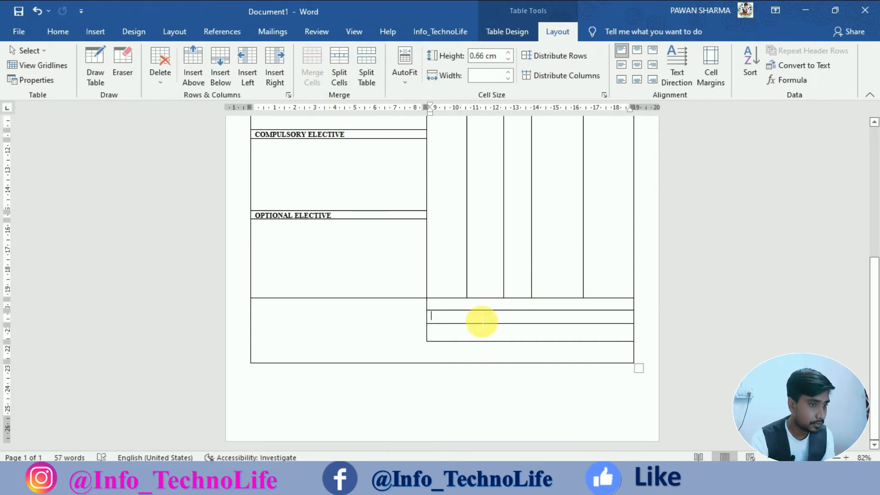
pyautogui.moveTo(476, 364); pyautogui.dragTo(478, 385)
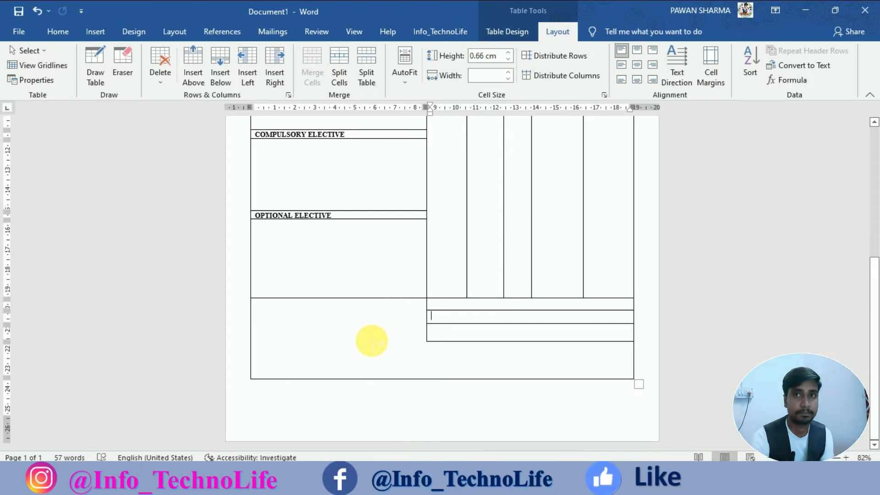
# Scroll back up to the cell below LANGUAGE and undo the last table change.
pyautogui.scroll(5, 379, 336)
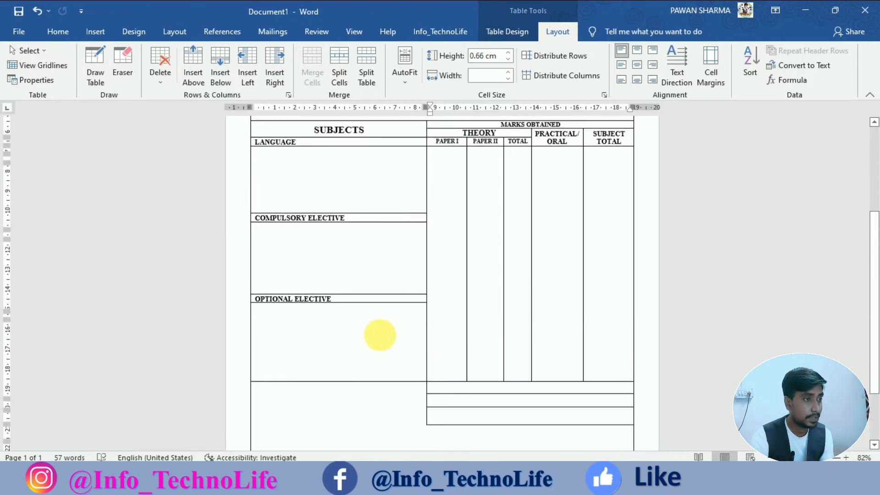
pyautogui.scroll(4, 448, 317)
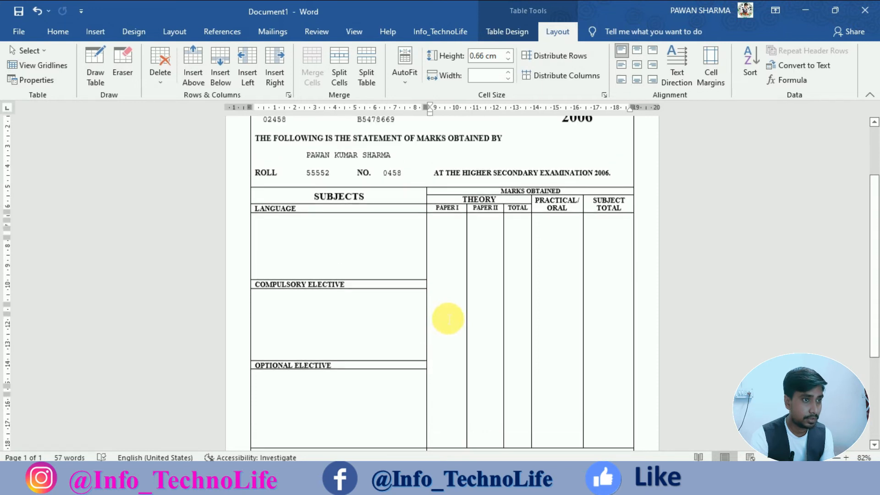
pyautogui.scroll(1, 448, 318)
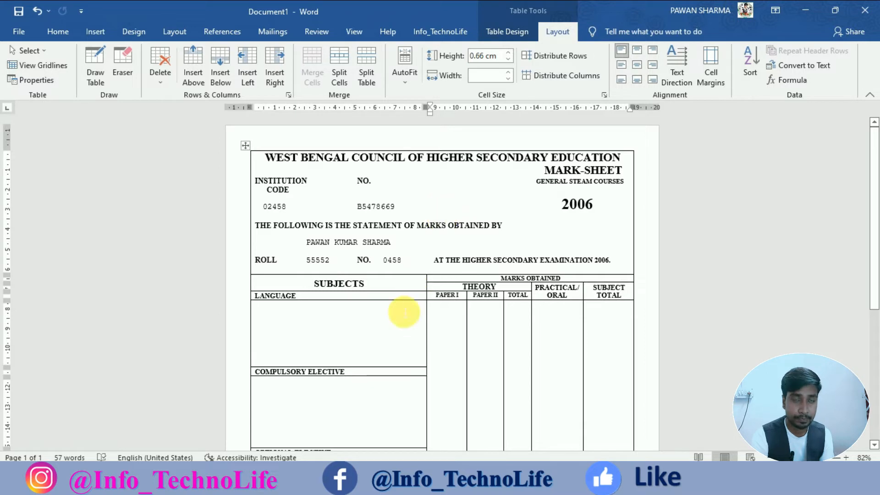
pyautogui.click(344, 330)
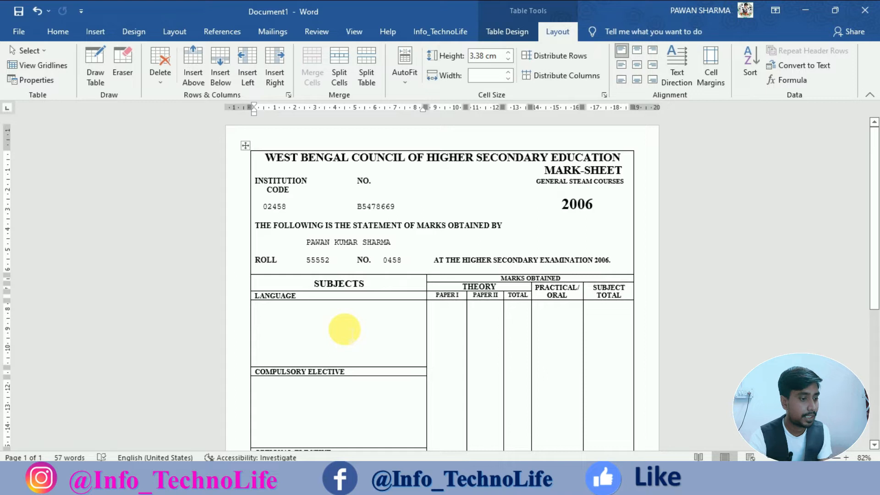
pyautogui.hotkey('ctrl', 'z')
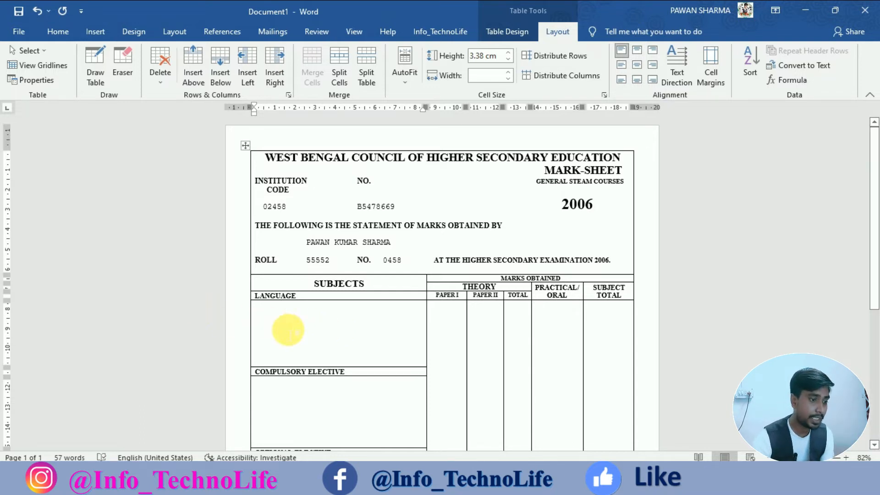
# Enter subject codes BNGA and ENGB on separate lines under LANGUAGE.
pyautogui.write('BN')
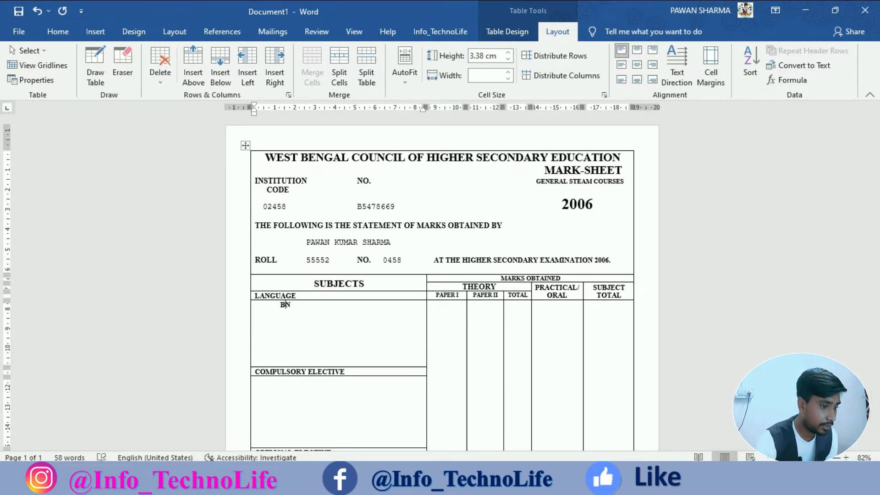
pyautogui.write('GA')
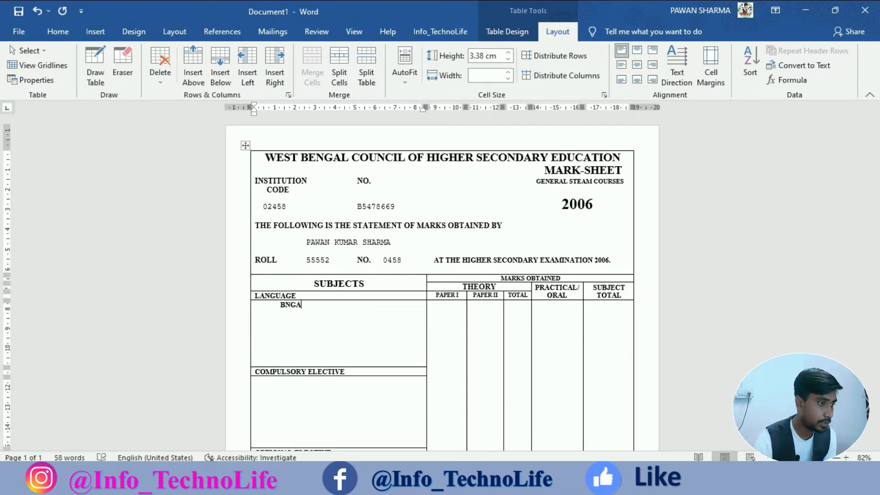
pyautogui.press('Return')
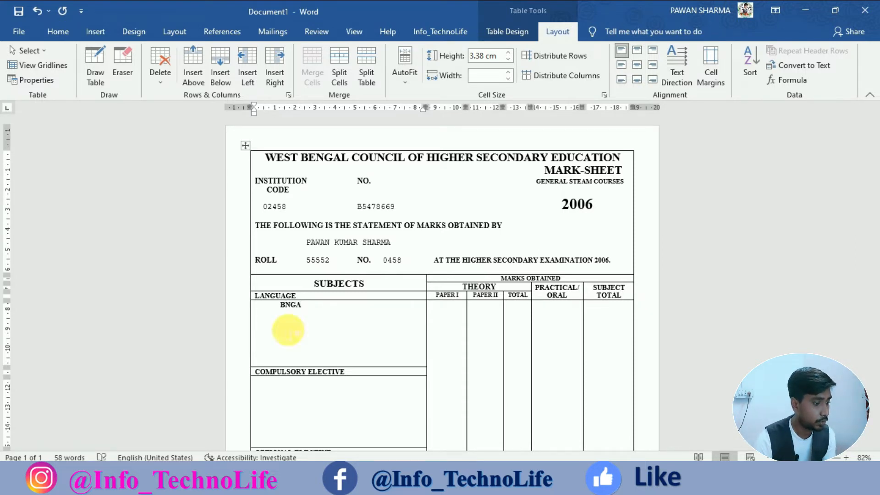
pyautogui.hotkey('ctrl', 'Tab')
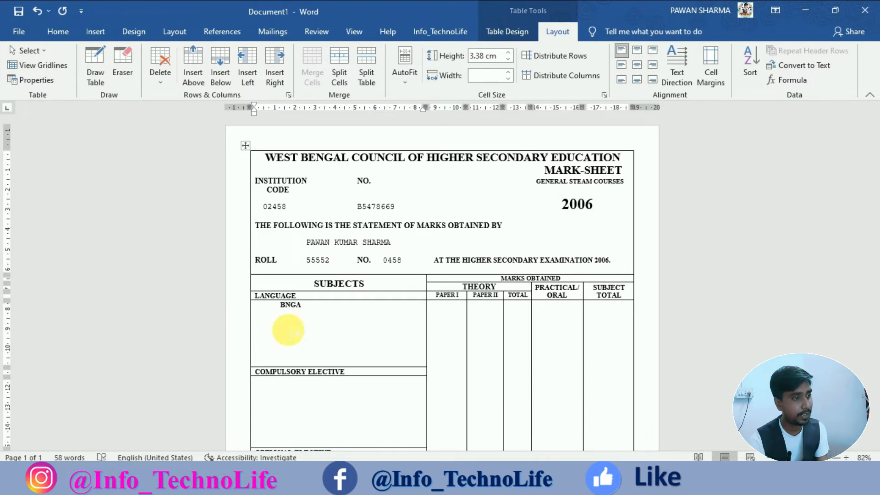
pyautogui.write('EN')
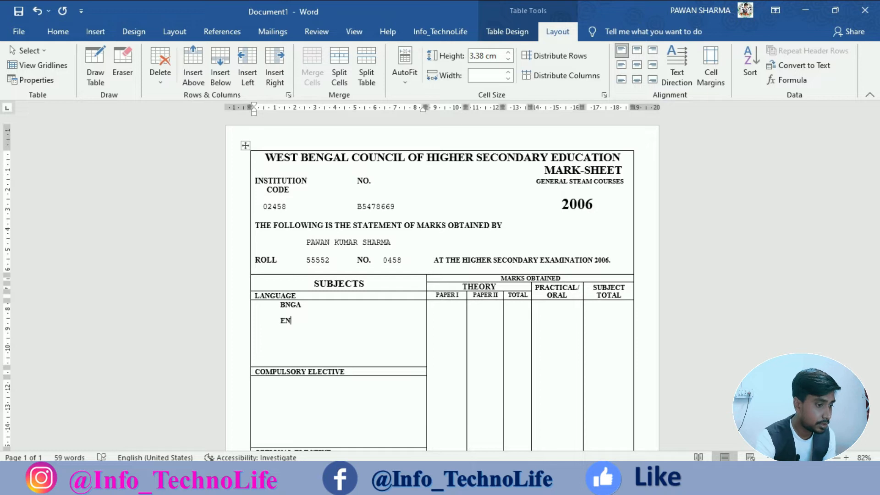
pyautogui.write('G')
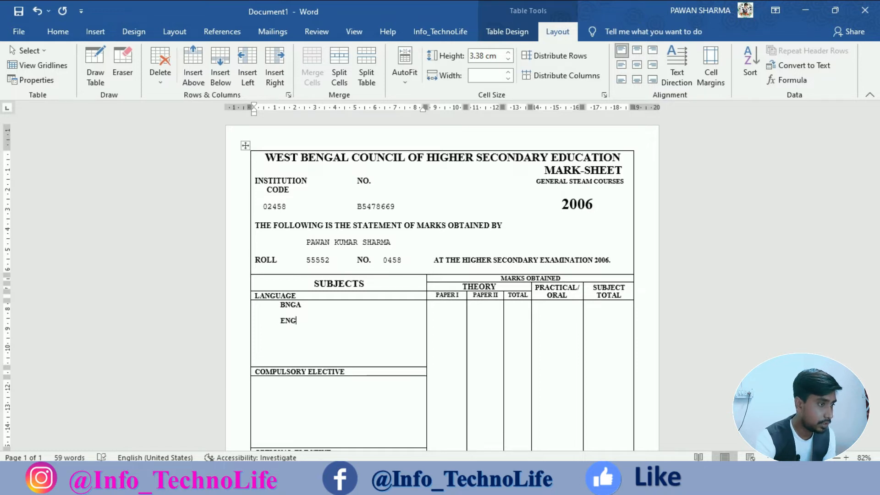
pyautogui.write('B')
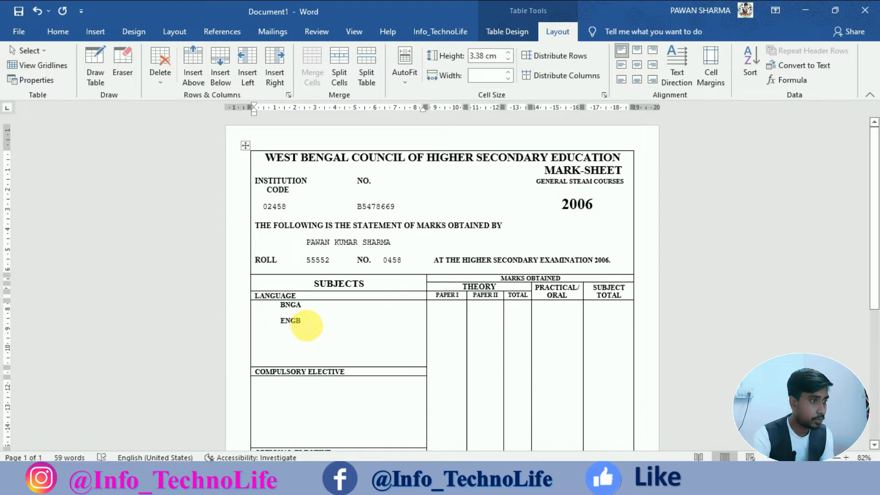
# Copy the roll number's formatting onto the BNGA and ENGB codes.
pyautogui.tripleClick(289, 318)
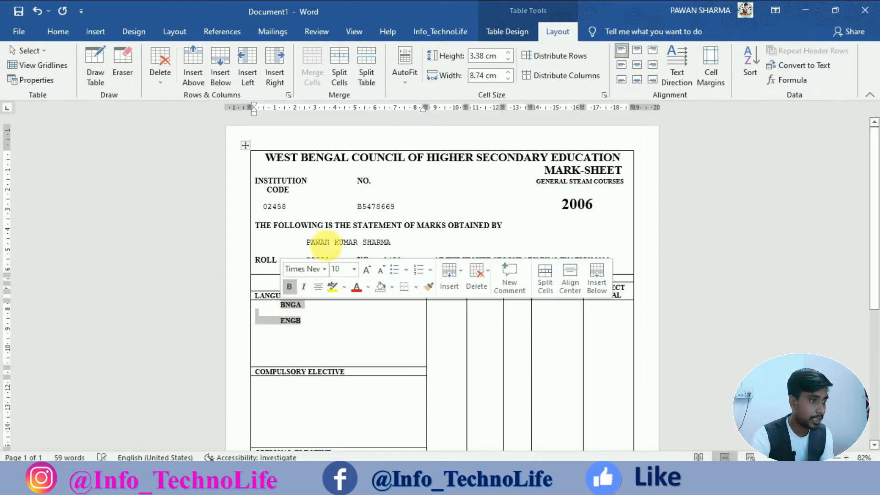
pyautogui.click(319, 243)
pyautogui.moveTo(321, 260); pyautogui.dragTo(312, 260)
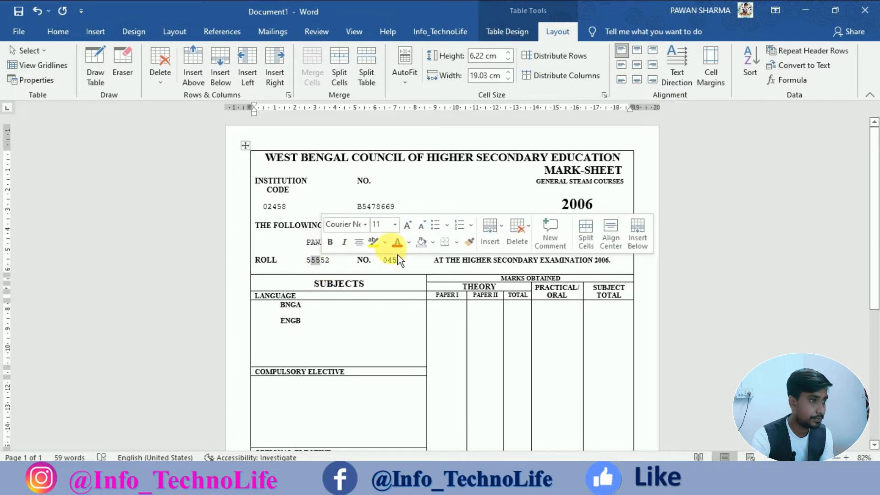
pyautogui.click(469, 242)
pyautogui.moveTo(283, 304); pyautogui.dragTo(323, 330)
pyautogui.click(339, 336)
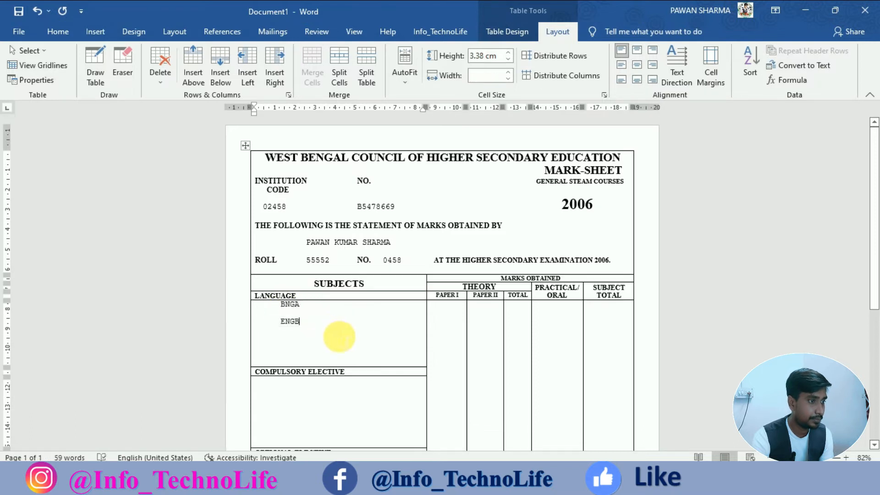
# Add a shrunken blank line above BNGA and indent BNGA to align with ENGB.
pyautogui.click(281, 305)
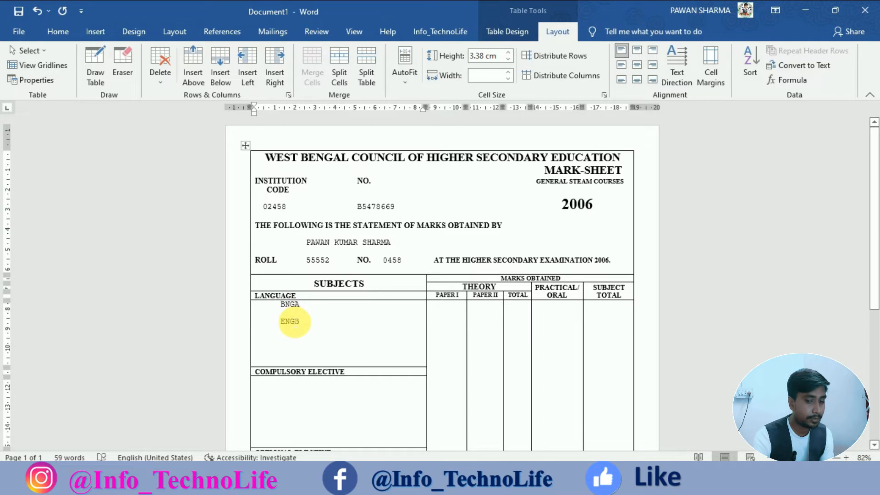
pyautogui.press('Return')
pyautogui.press('Tab')
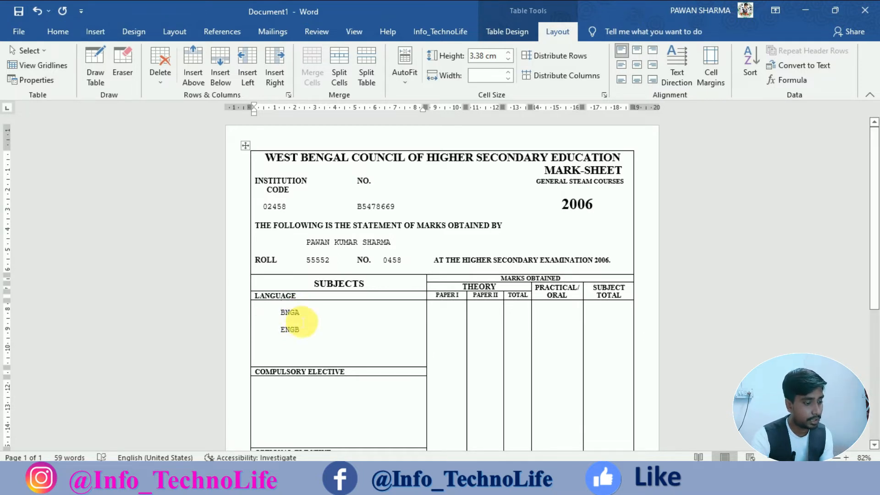
pyautogui.hotkey('ctrl', '[')
pyautogui.hotkey('ctrl', '[')
pyautogui.hotkey('ctrl', '[')
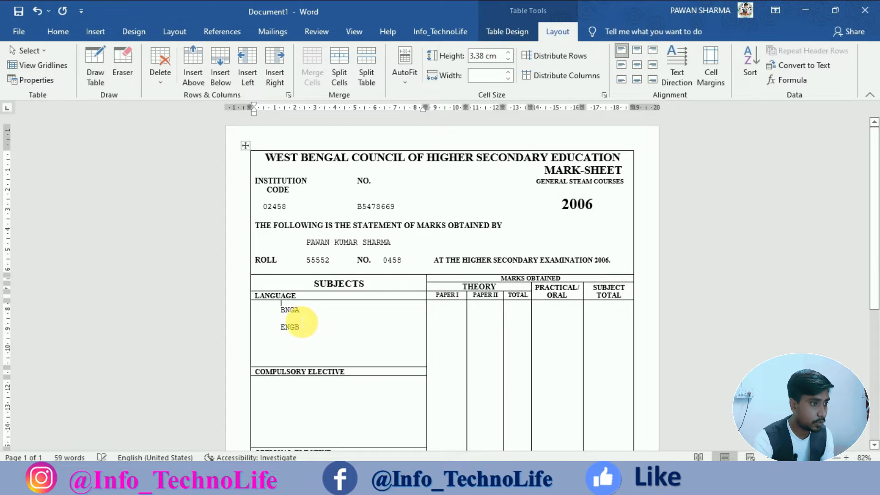
pyautogui.hotkey('ctrl', '[')
pyautogui.hotkey('ctrl', '[')
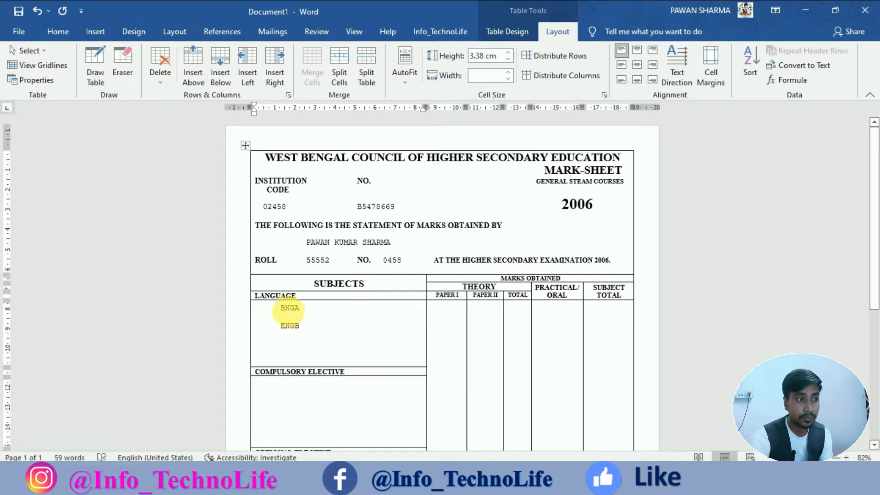
pyautogui.click(64, 32)
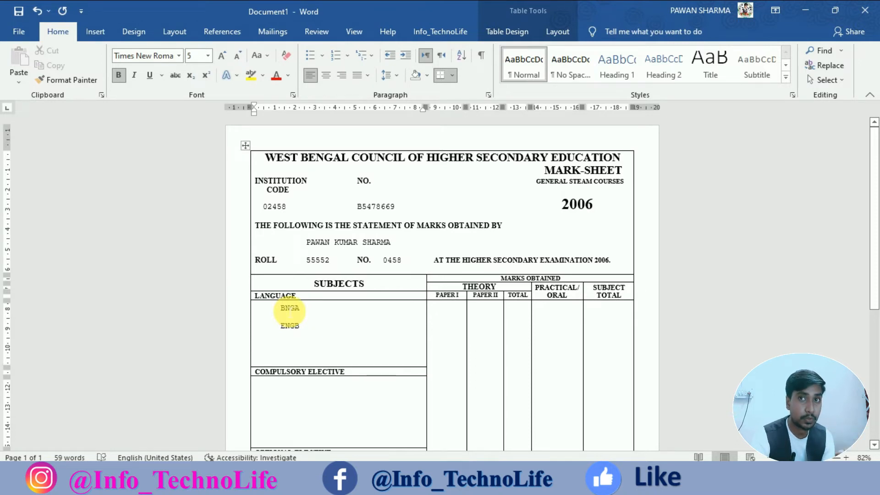
pyautogui.click(196, 56)
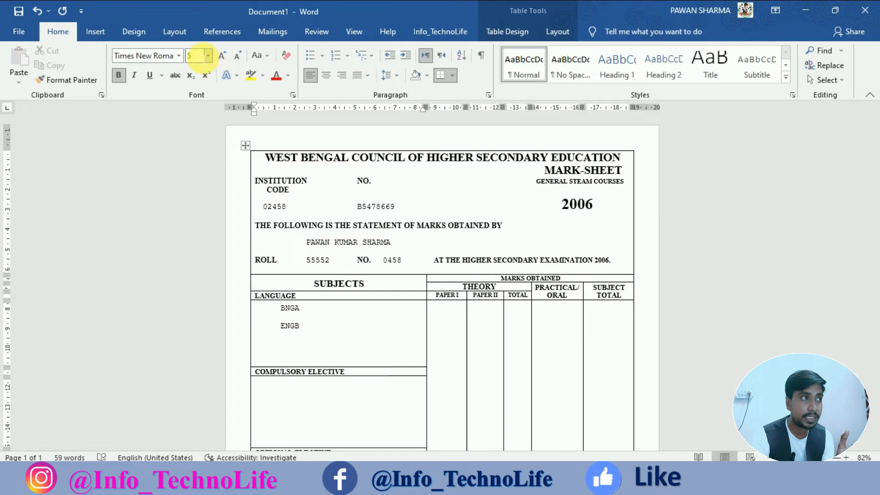
pyautogui.click(455, 312)
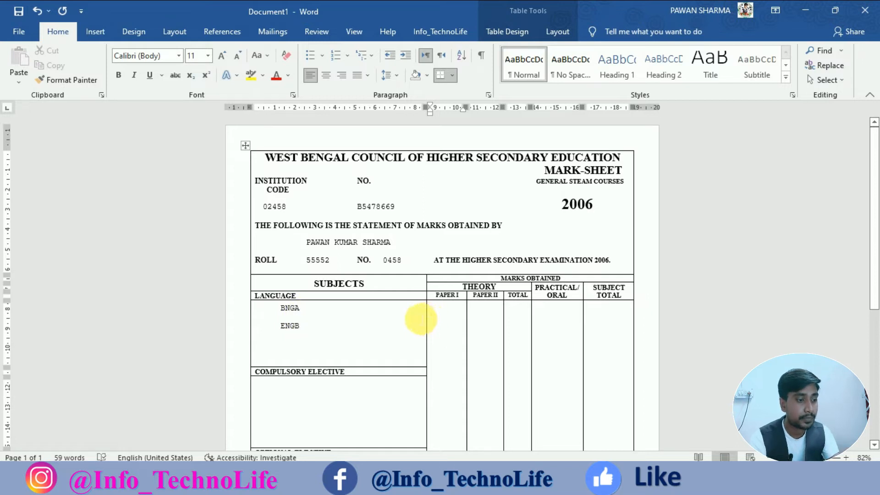
# Enter Paper I marks 44 and 65 on separate lines in the PAPER I cell.
pyautogui.write('44')
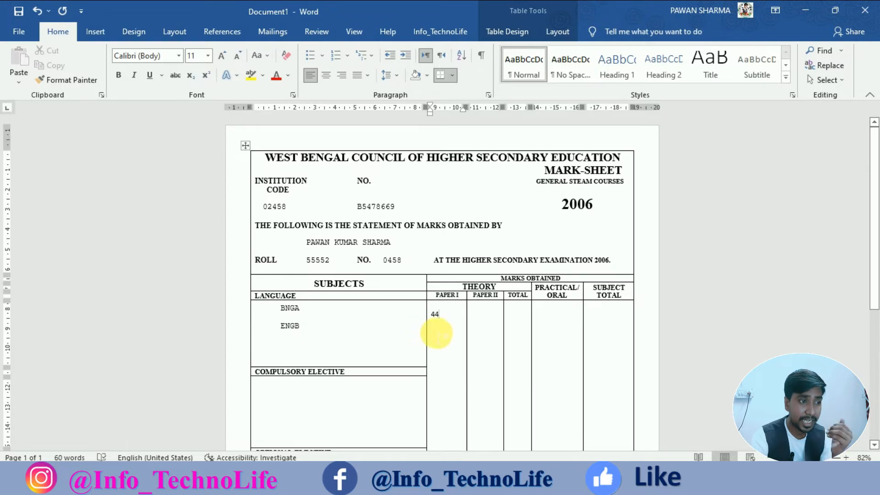
pyautogui.press('Return')
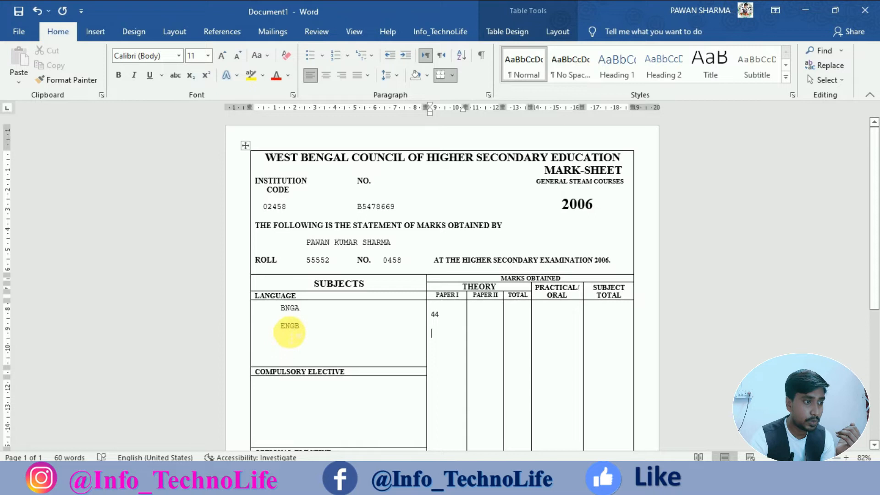
pyautogui.write('65')
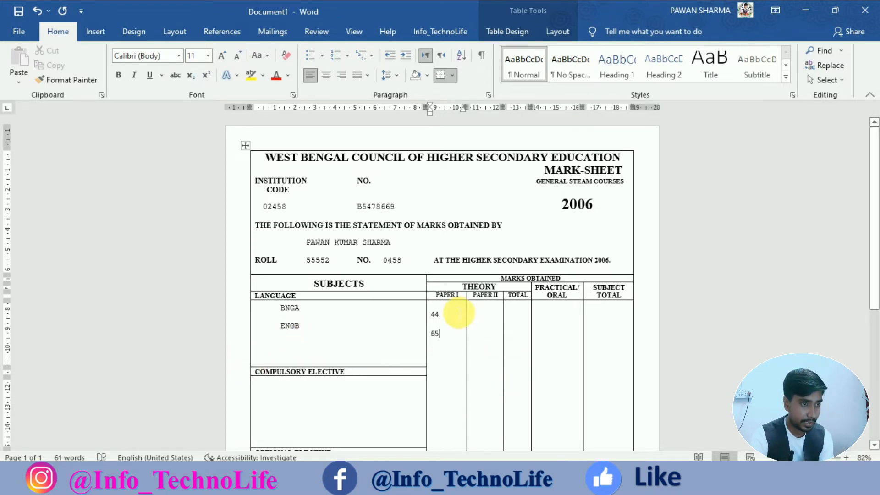
pyautogui.click(441, 310)
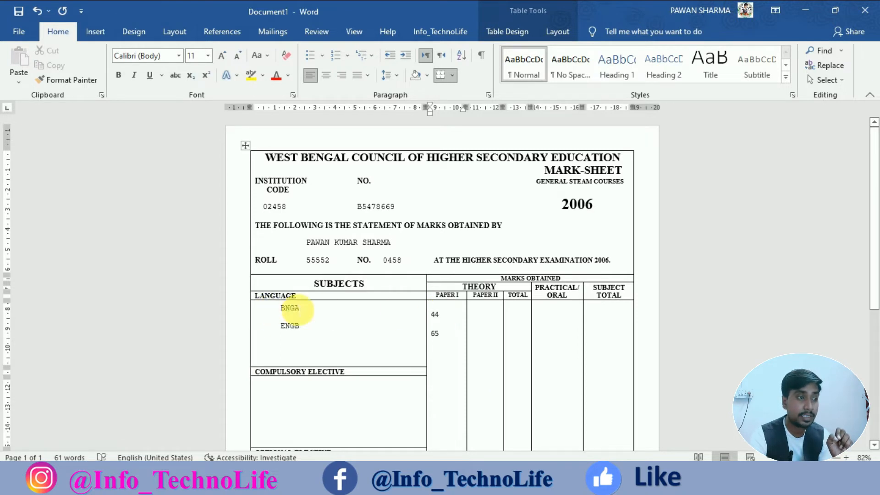
pyautogui.click(196, 56)
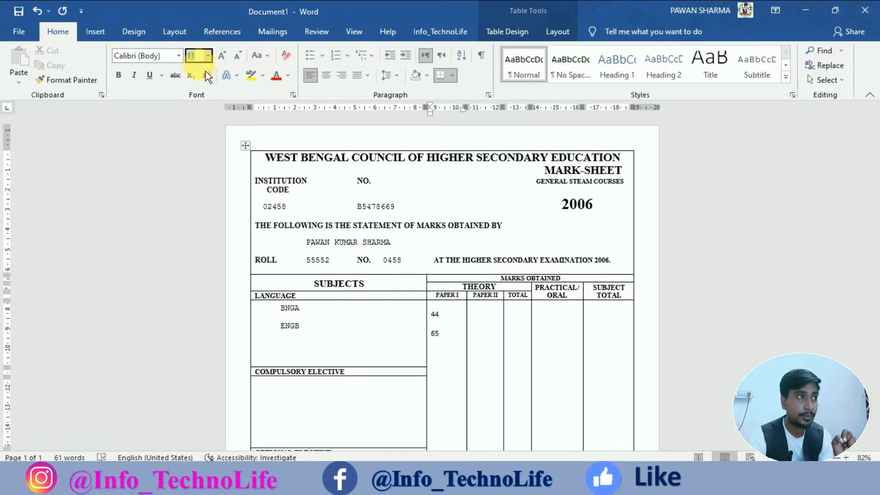
# Set the marks' font size to 5 and compare their formatting with the codes.
pyautogui.write('5')
pyautogui.press('Return')
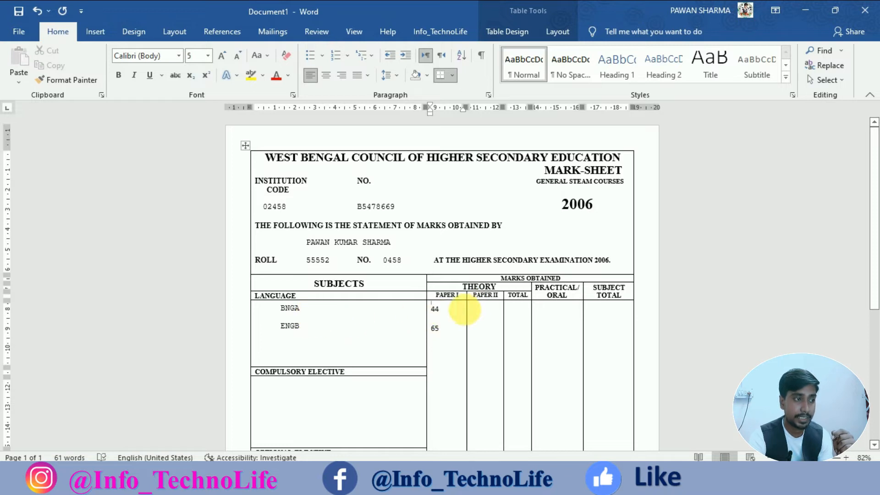
pyautogui.moveTo(255, 308); pyautogui.dragTo(452, 336)
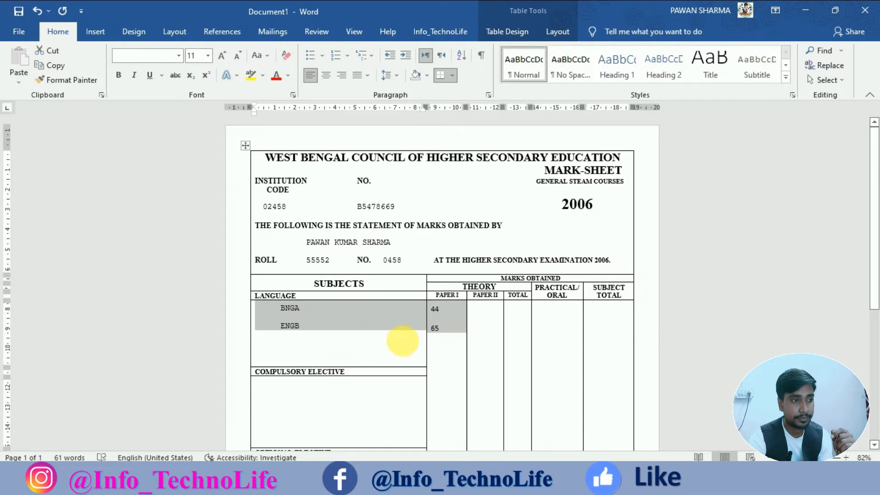
pyautogui.click(444, 311)
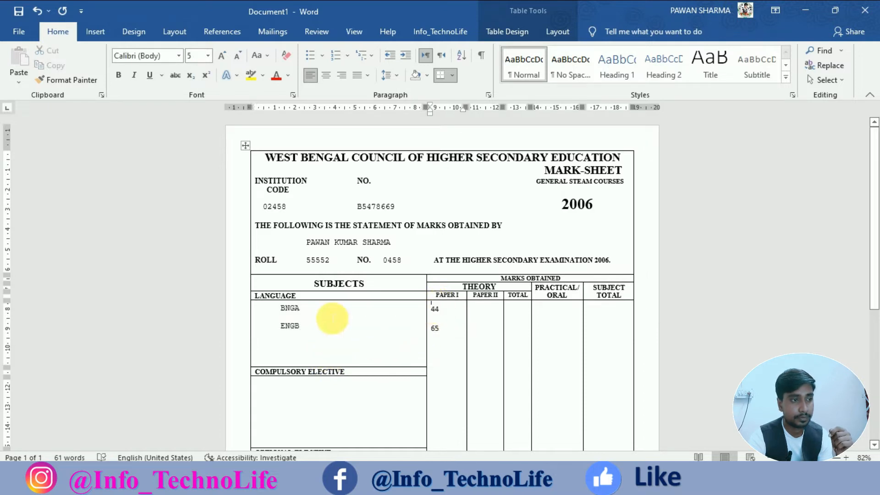
pyautogui.click(304, 312)
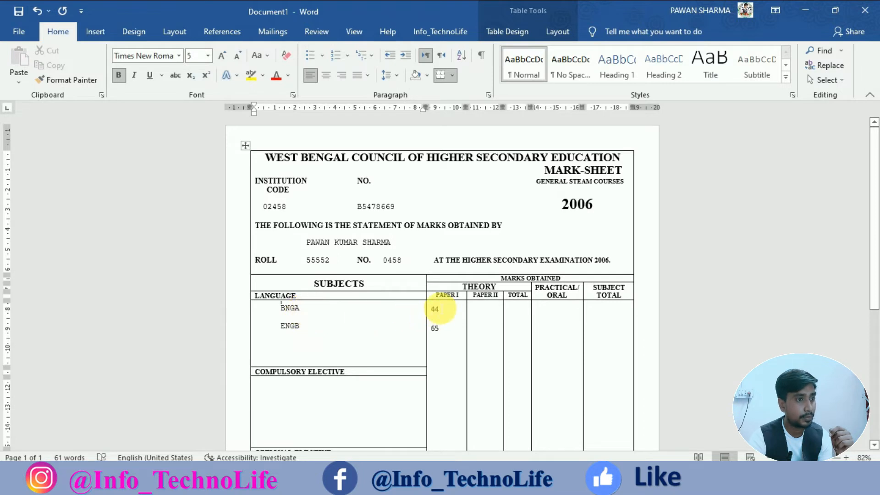
pyautogui.click(440, 310)
# Copy the BNGA code's formatting onto the 44 and 65 marks with Format Painter.
pyautogui.moveTo(436, 310); pyautogui.dragTo(450, 334)
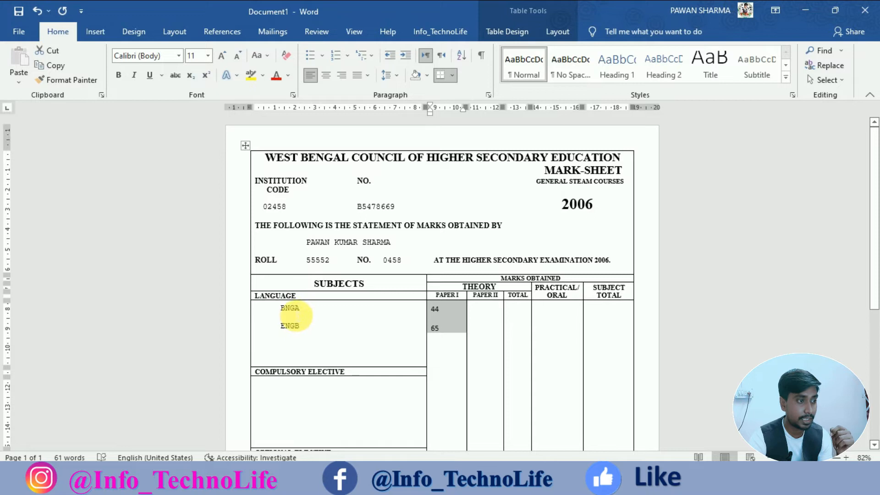
pyautogui.doubleClick(296, 310)
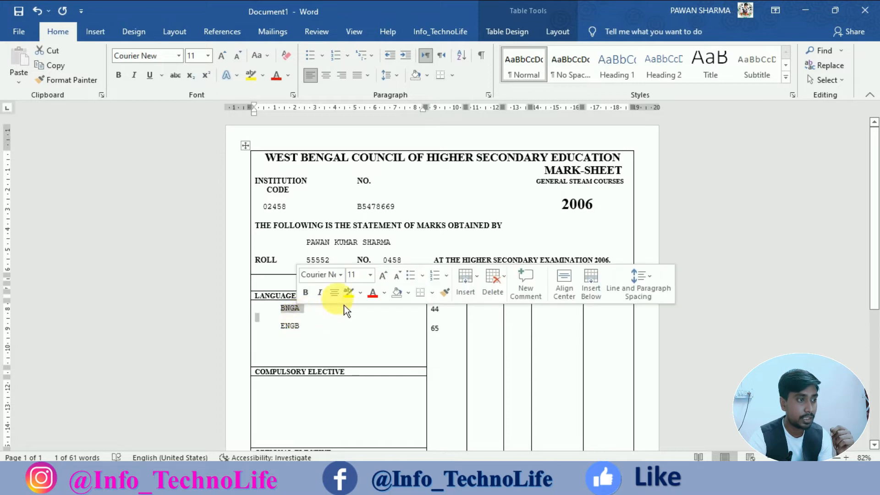
pyautogui.click(444, 292)
pyautogui.moveTo(447, 329)
pyautogui.mouseDown()
pyautogui.moveTo(436, 309)
pyautogui.moveTo(439, 345)
pyautogui.mouseUp()
pyautogui.click(441, 341)
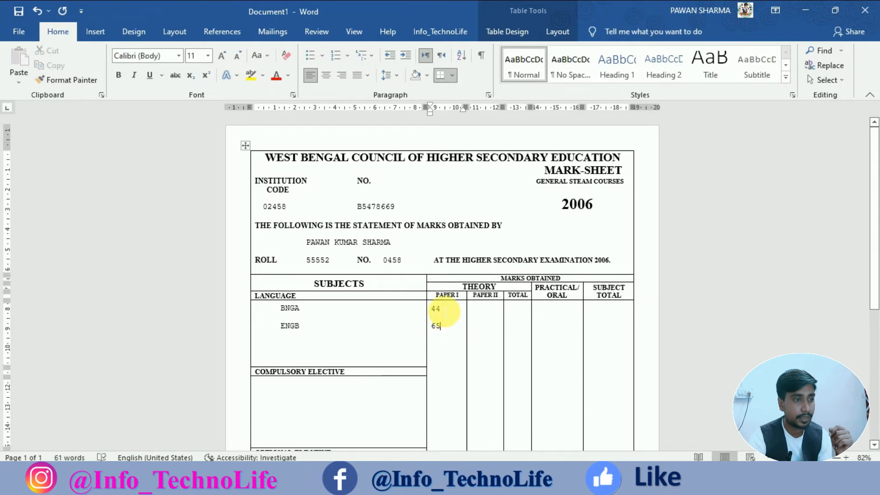
pyautogui.moveTo(444, 334)
pyautogui.mouseDown()
pyautogui.moveTo(344, 309)
pyautogui.moveTo(303, 310)
pyautogui.mouseUp()
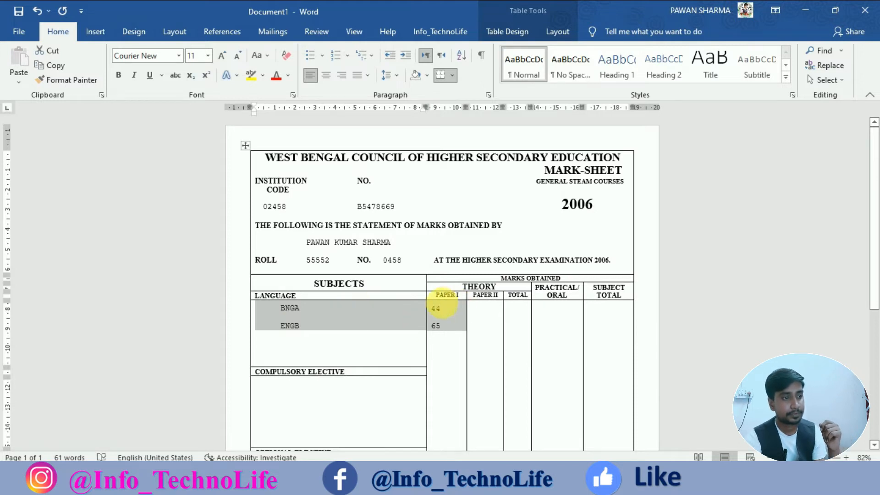
pyautogui.click(439, 312)
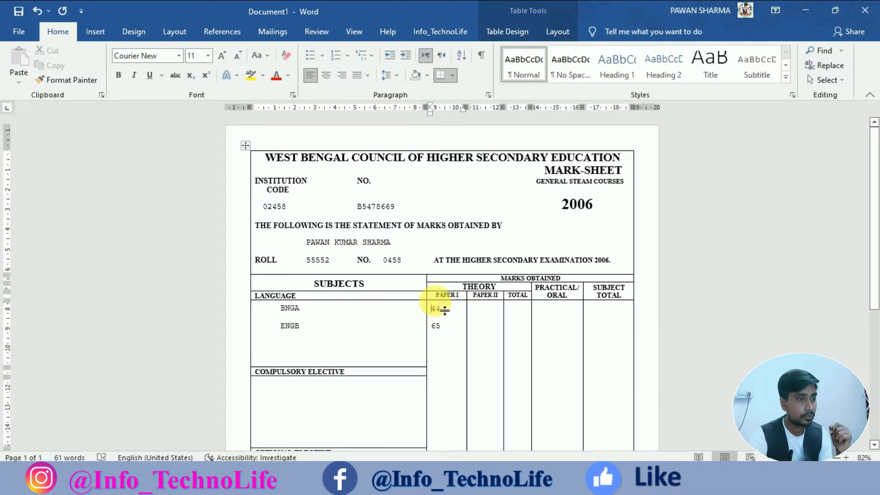
pyautogui.press('Up')
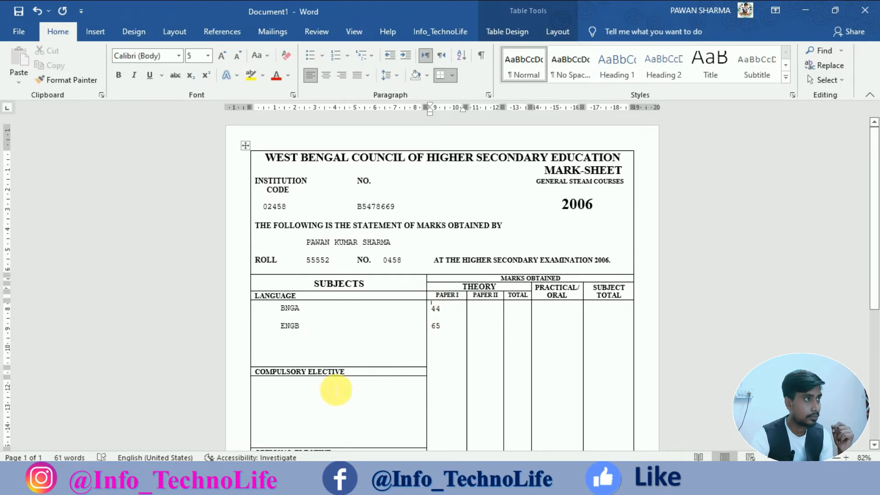
pyautogui.click(142, 57)
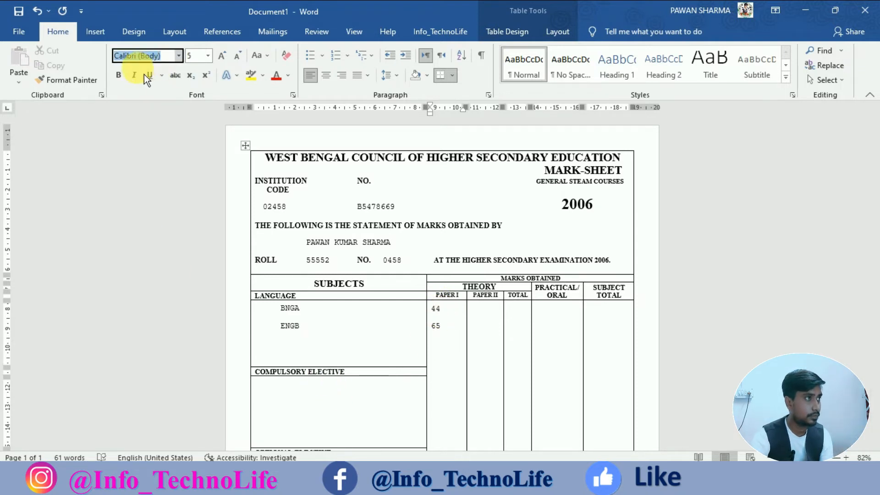
pyautogui.click(295, 313)
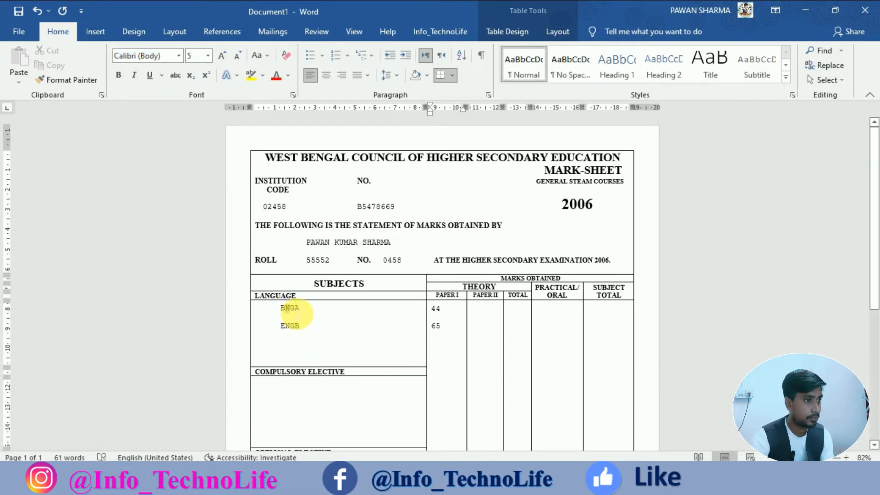
# Paint BNGA's formatting onto marks 44 and 65 again, undoing a stray change.
pyautogui.click(440, 288)
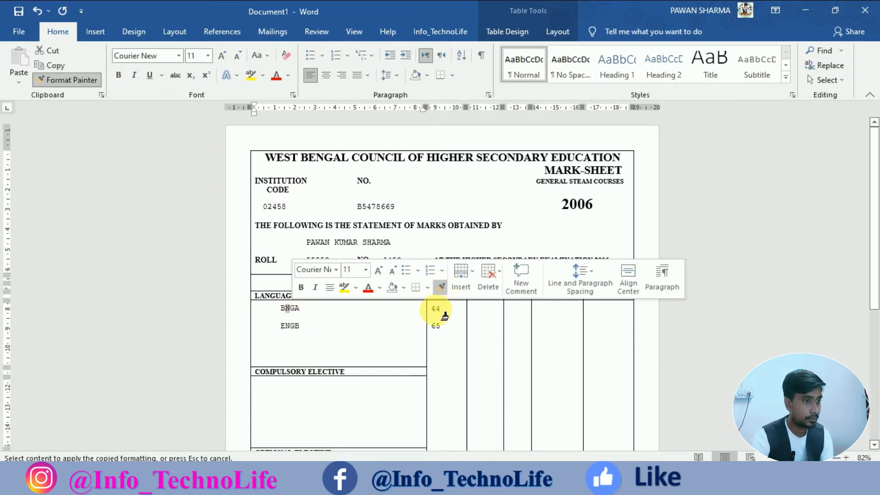
pyautogui.moveTo(441, 306); pyautogui.dragTo(453, 334)
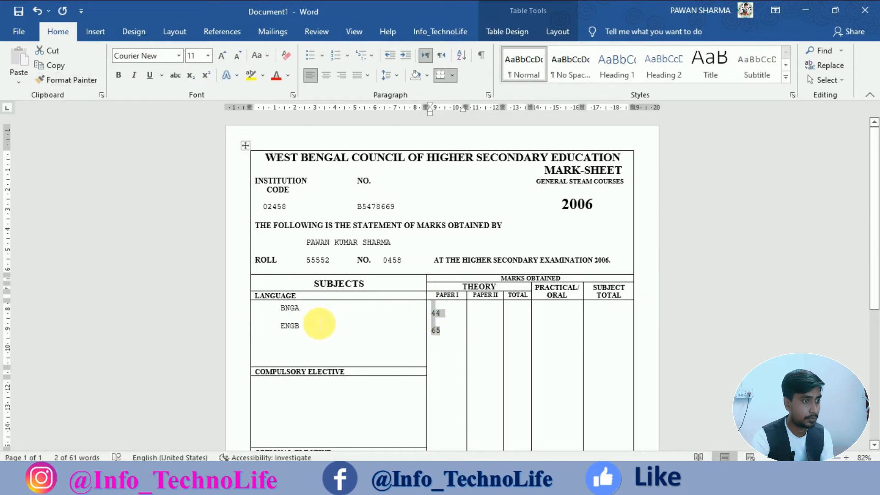
pyautogui.click(290, 308)
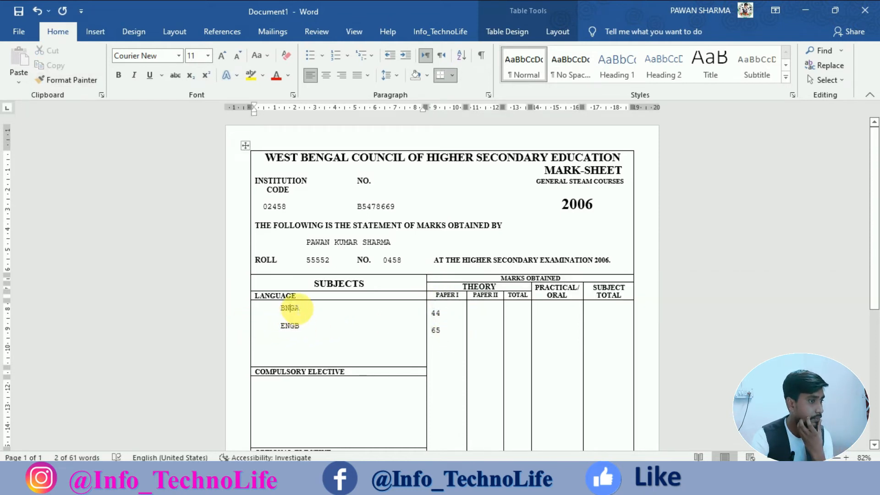
pyautogui.click(282, 303)
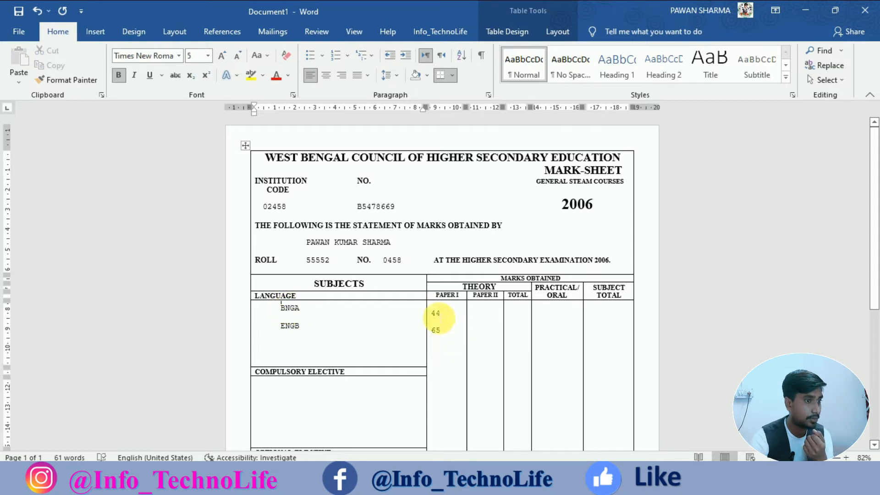
pyautogui.hotkey('ctrl', 'z')
# Set the marks cell's font to Times New Roman and check codes and marks together.
pyautogui.click(436, 304)
pyautogui.click(135, 56)
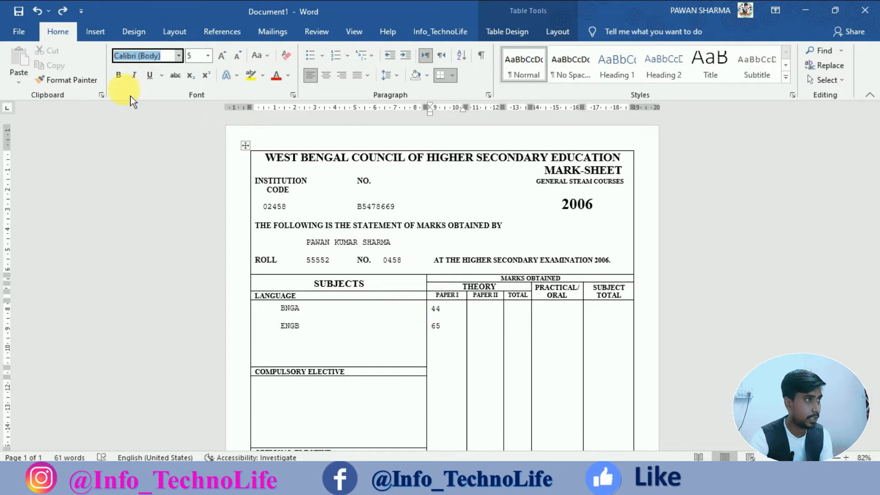
pyautogui.write('Times New Roman')
pyautogui.press('Return')
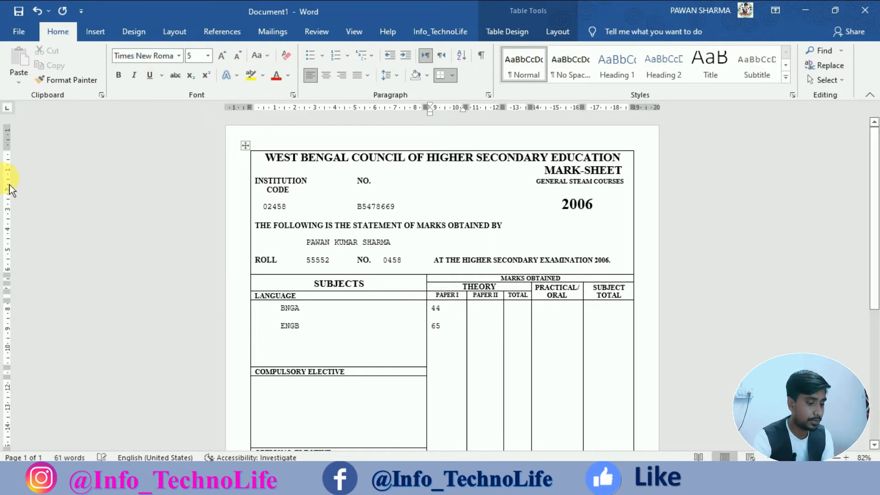
pyautogui.moveTo(281, 313); pyautogui.dragTo(449, 335)
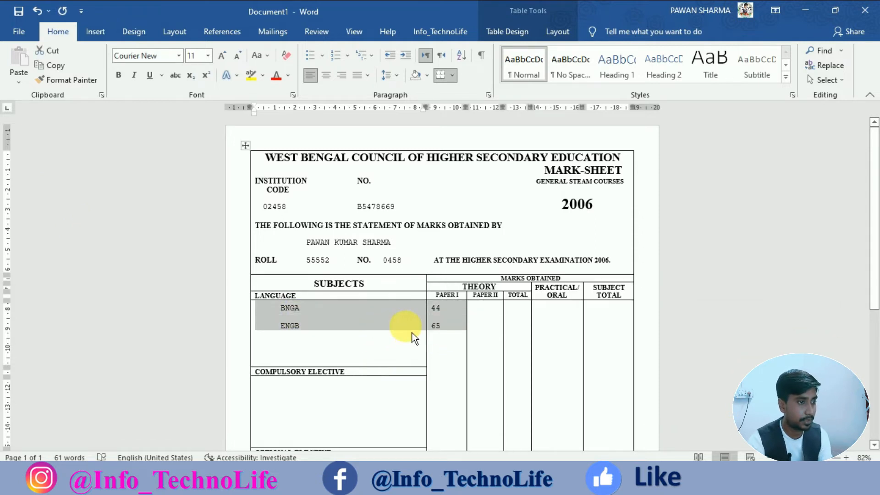
pyautogui.click(472, 307)
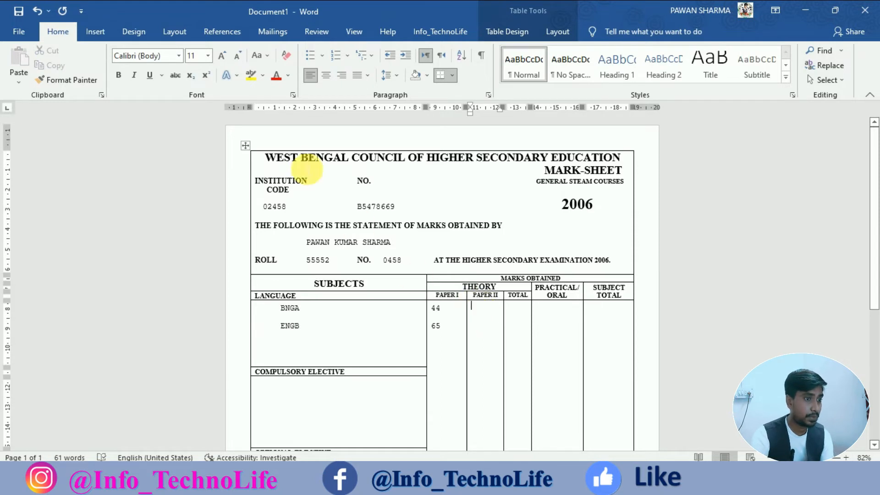
# Enter Paper II marks 34 and 69 in Times New Roman, formatted like ENGB.
pyautogui.click(145, 56)
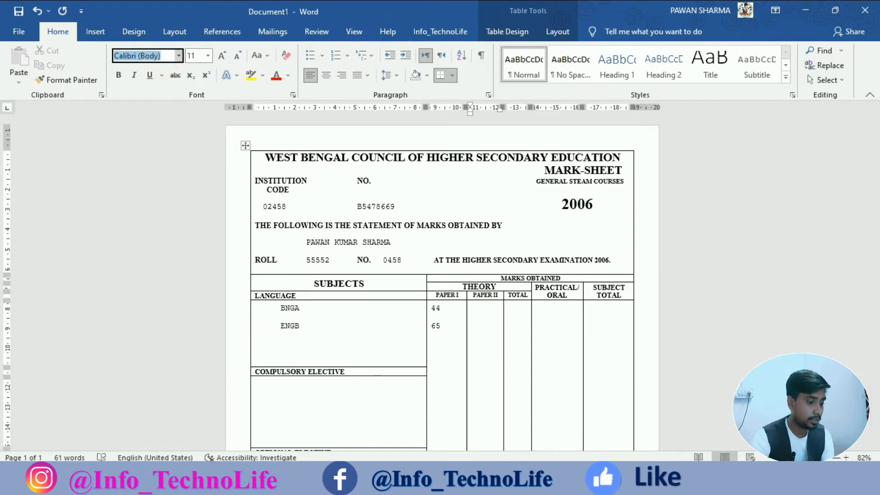
pyautogui.write('Times New Roman')
pyautogui.press('Return')
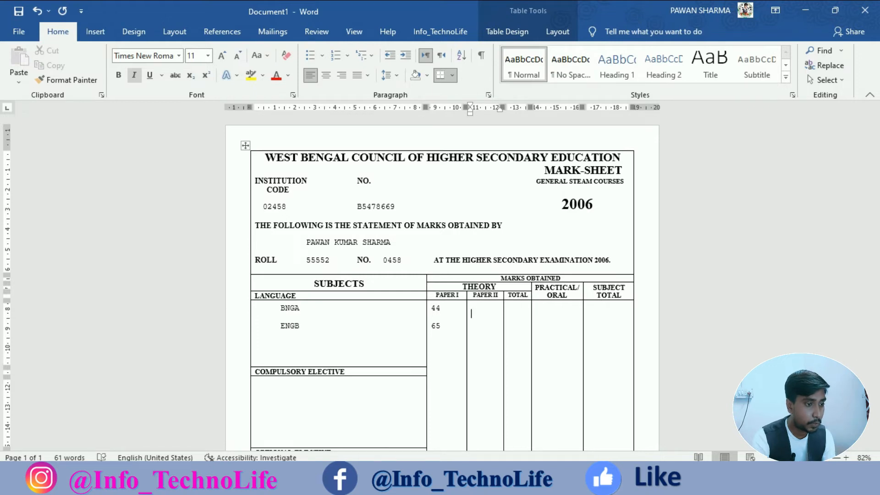
pyautogui.write('4 ')
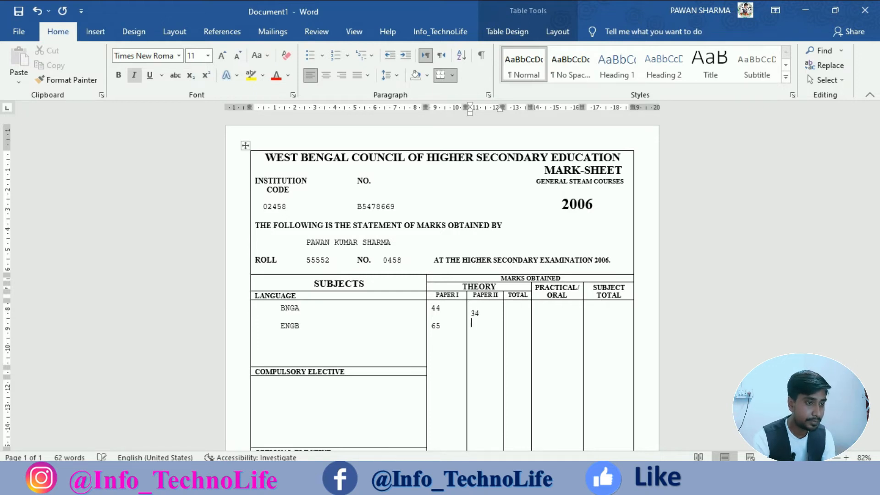
pyautogui.write('69')
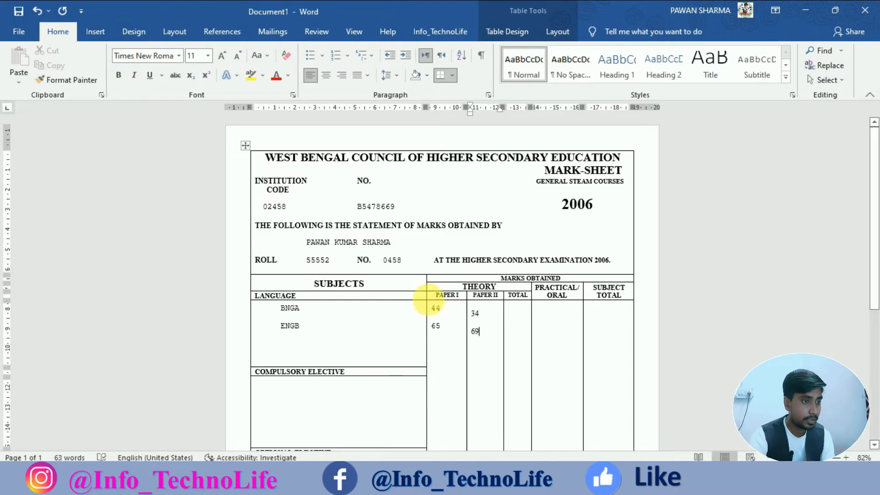
pyautogui.moveTo(296, 329); pyautogui.dragTo(291, 329)
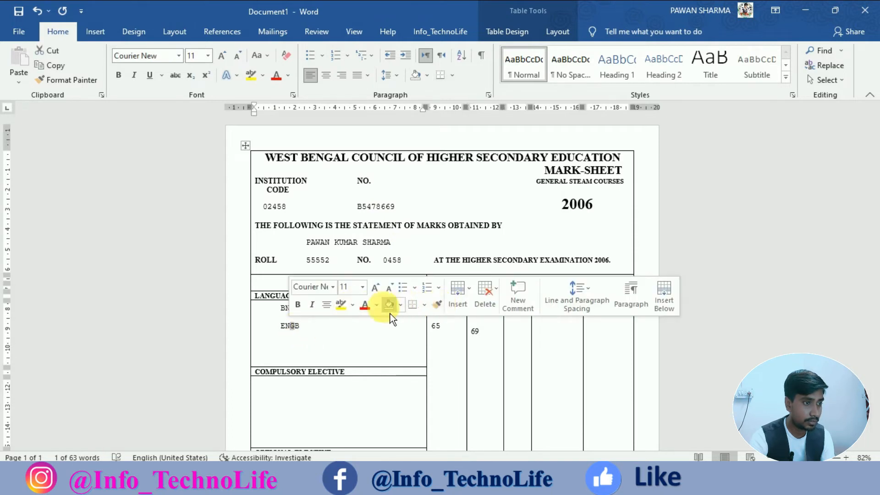
pyautogui.click(438, 305)
pyautogui.moveTo(482, 335)
pyautogui.mouseDown()
pyautogui.moveTo(472, 315)
pyautogui.moveTo(477, 329)
pyautogui.moveTo(475, 321)
pyautogui.mouseUp()
# Set the blank line above 34 to Times New Roman and shrink it to size 5.
pyautogui.click(475, 321)
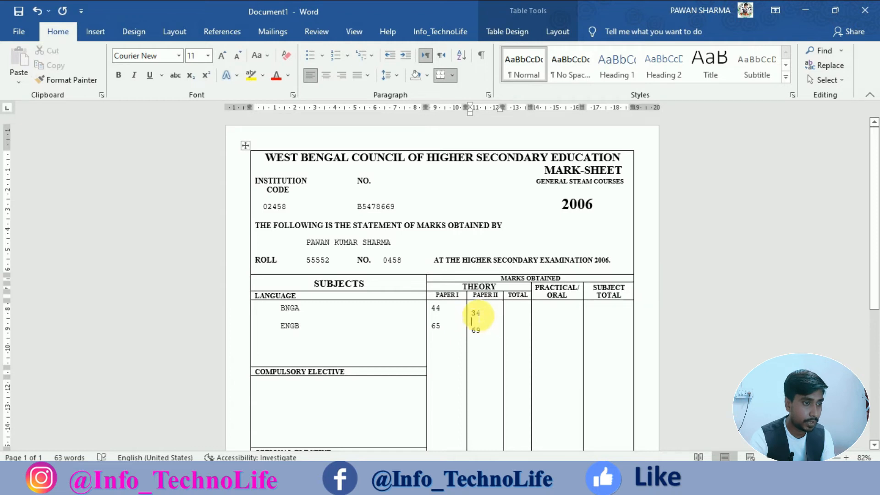
pyautogui.click(147, 56)
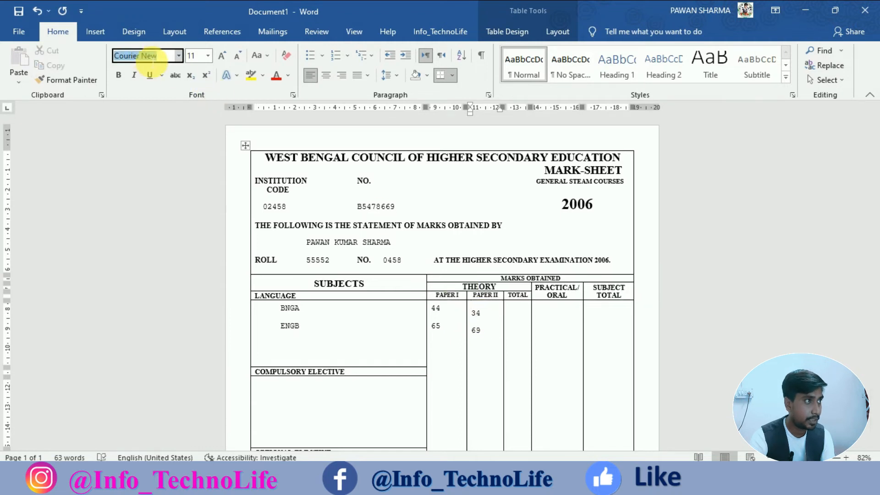
pyautogui.write('Times New Roman')
pyautogui.press('Return')
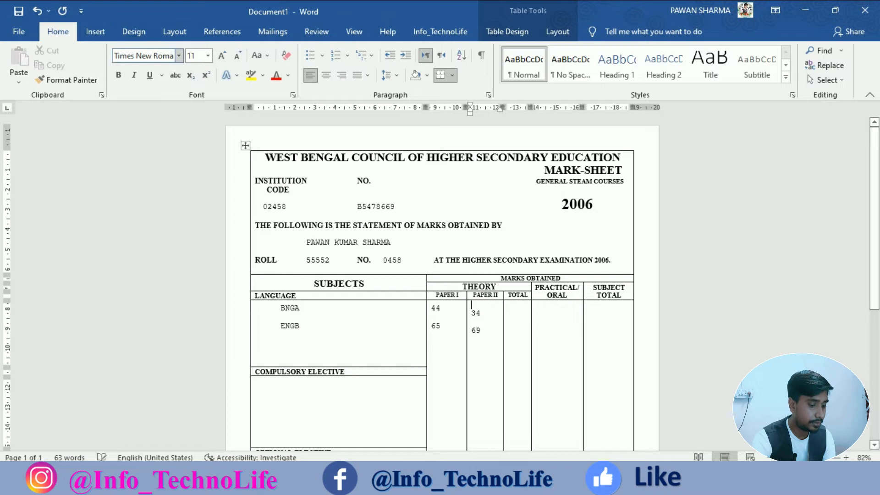
pyautogui.click(244, 61)
pyautogui.click(244, 62)
pyautogui.click(244, 61)
pyautogui.click(244, 62)
pyautogui.click(244, 61)
pyautogui.click(244, 61)
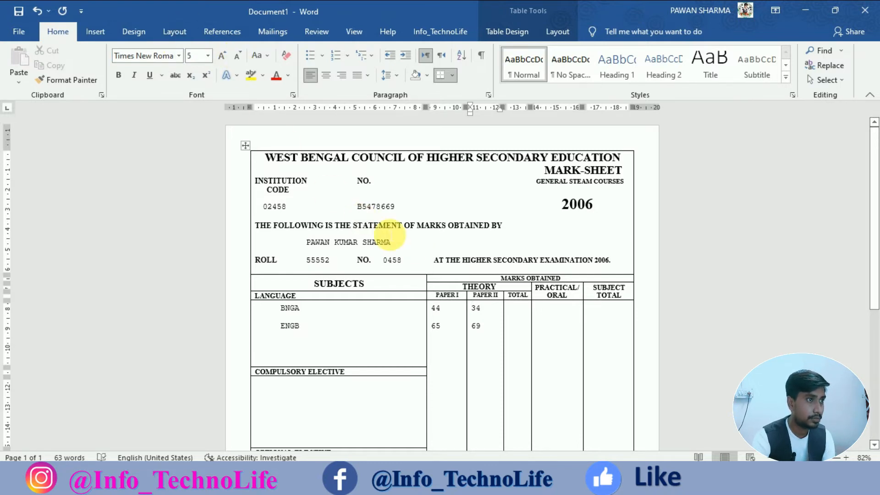
pyautogui.click(514, 311)
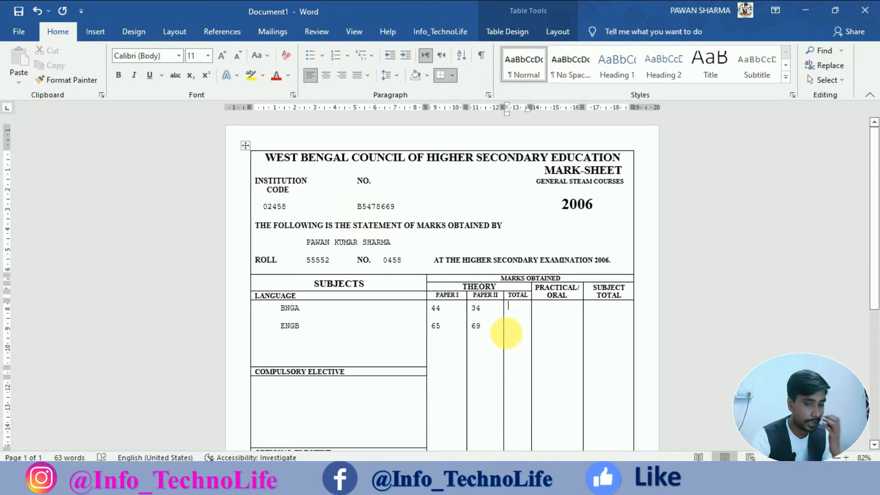
# Enter totals 78 and 134 below a blank line in the TOTAL cell.
pyautogui.press('Return')
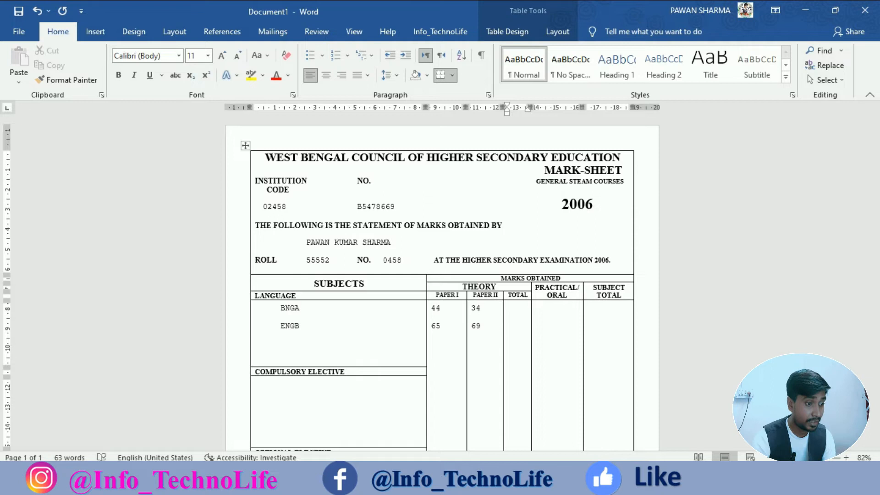
pyautogui.write('78')
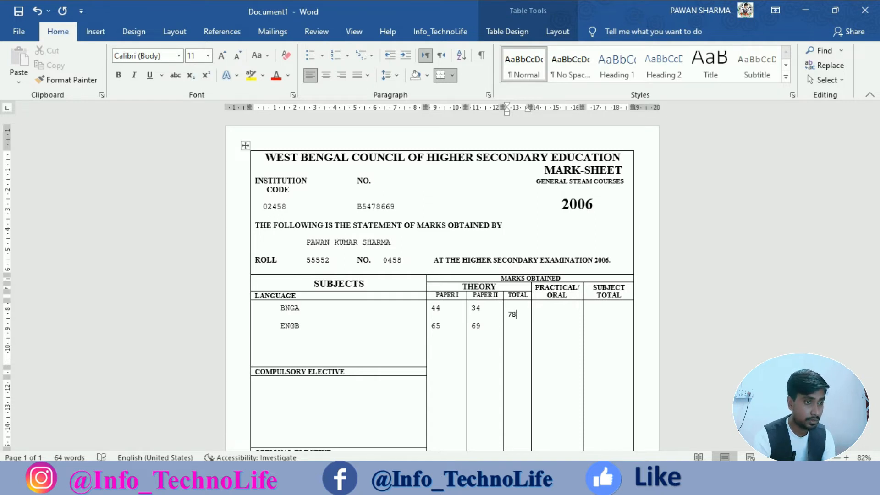
pyautogui.press('Return')
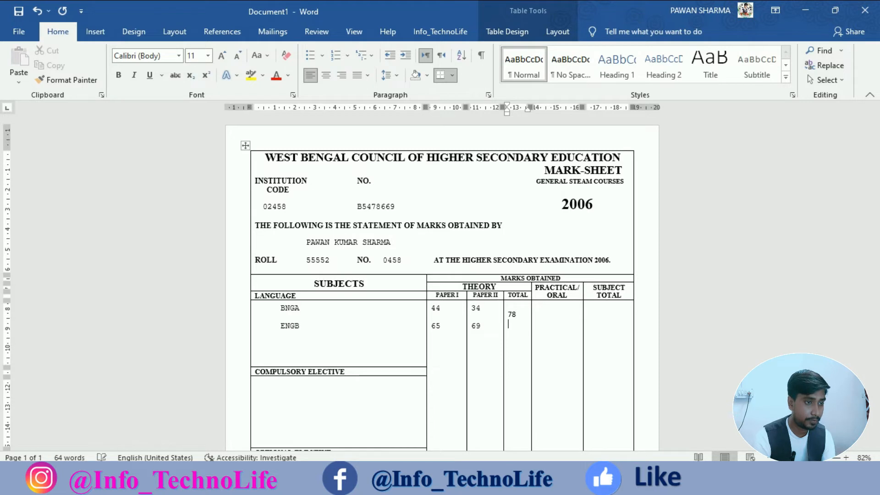
pyautogui.write('134')
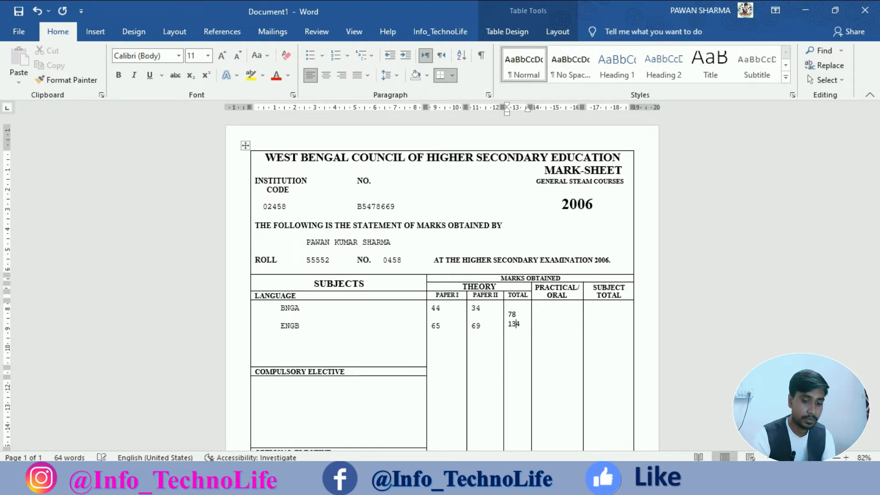
pyautogui.click(516, 314)
# Push 134 down a line and give totals 78 and 134 the Paper II marks' formatting.
pyautogui.press('Return')
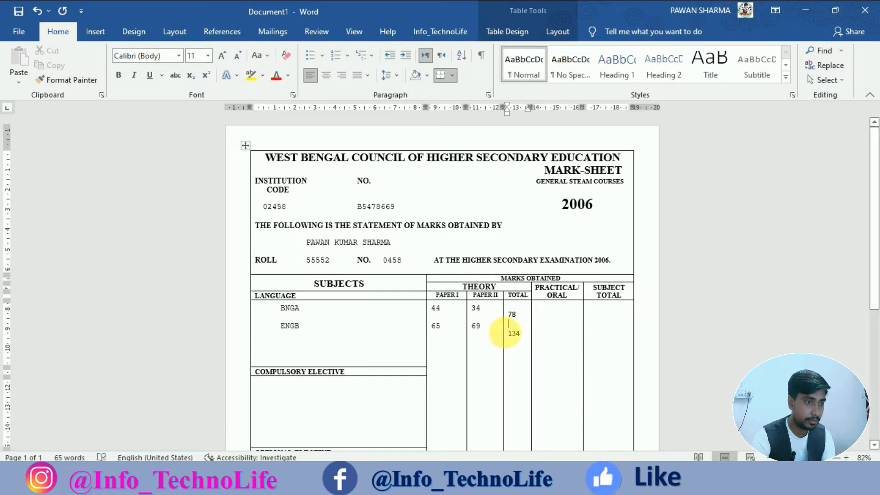
pyautogui.doubleClick(475, 326)
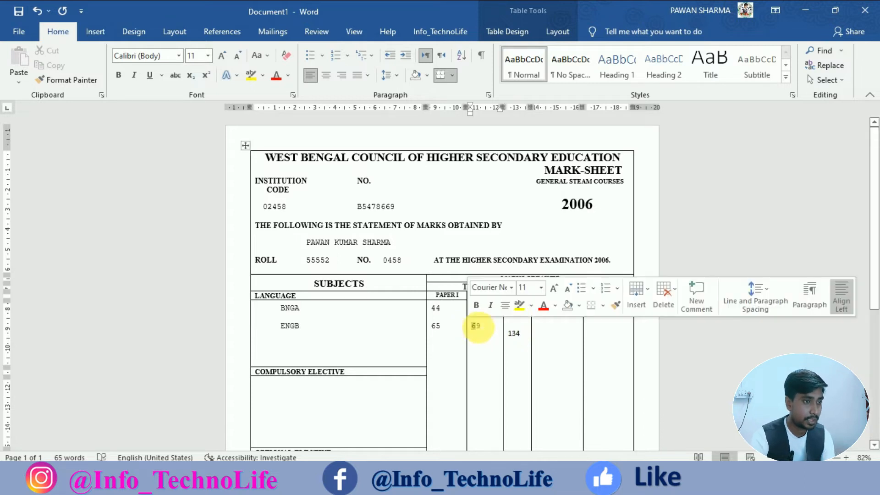
pyautogui.click(617, 305)
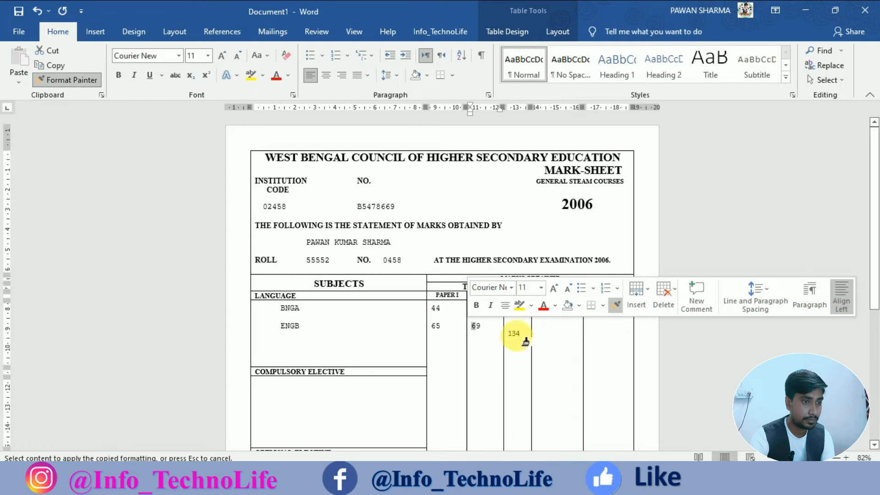
pyautogui.moveTo(515, 327); pyautogui.dragTo(509, 313)
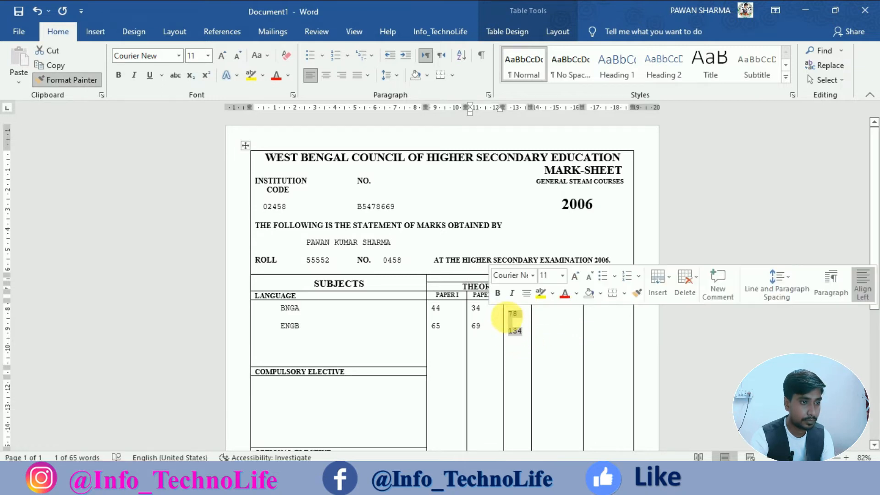
# Set the blank line above 78 to Times New Roman and shrink it to align the totals.
pyautogui.click(514, 318)
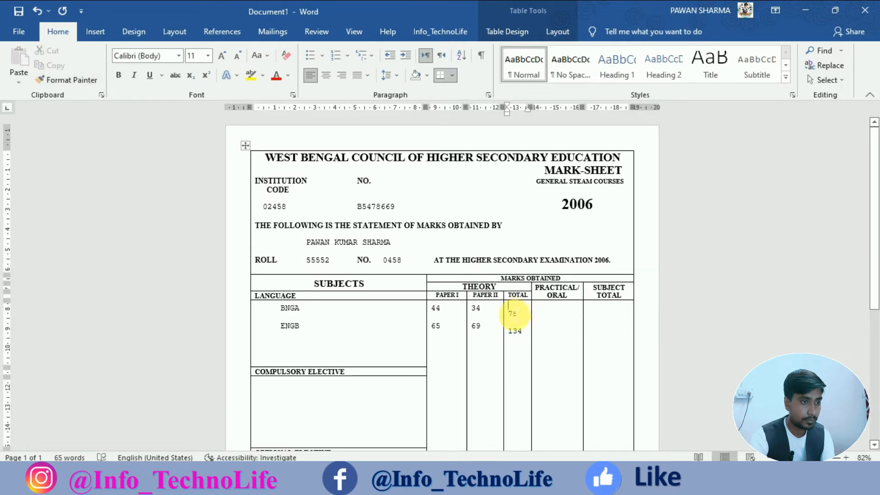
pyautogui.click(136, 57)
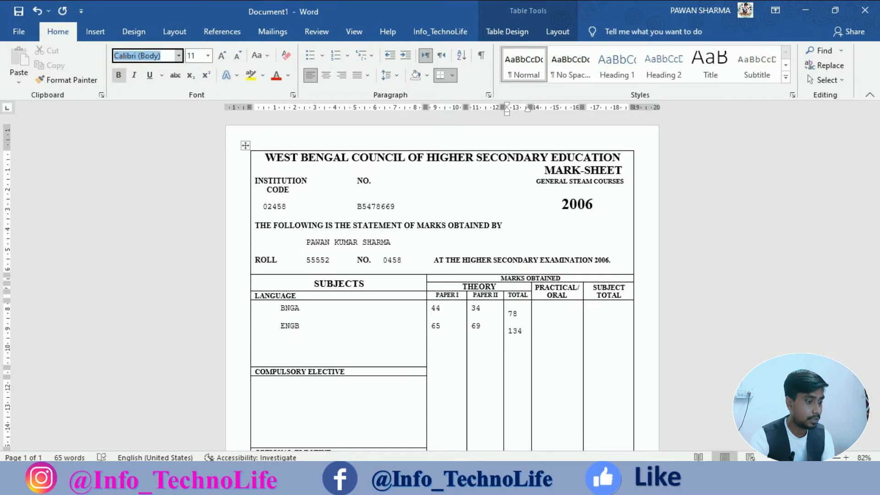
pyautogui.write('Times New Roman')
pyautogui.press('Return')
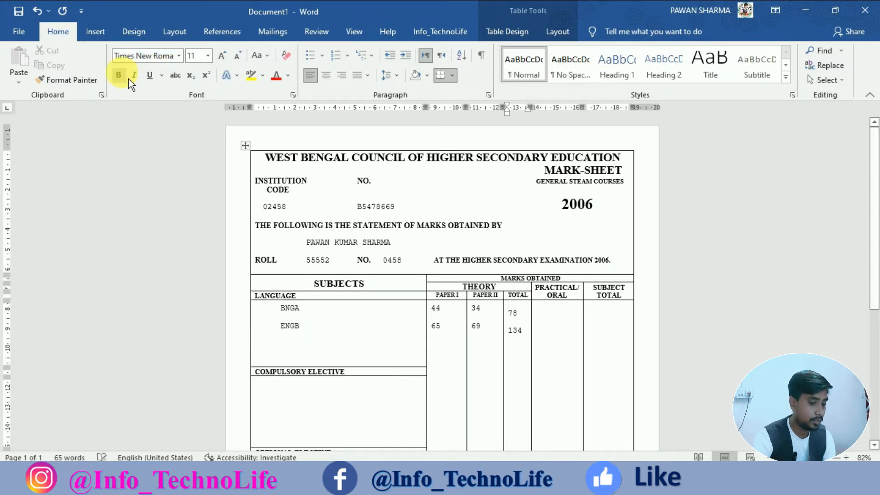
pyautogui.click(240, 58)
pyautogui.click(240, 59)
pyautogui.click(240, 58)
pyautogui.click(240, 59)
pyautogui.click(240, 58)
pyautogui.click(240, 58)
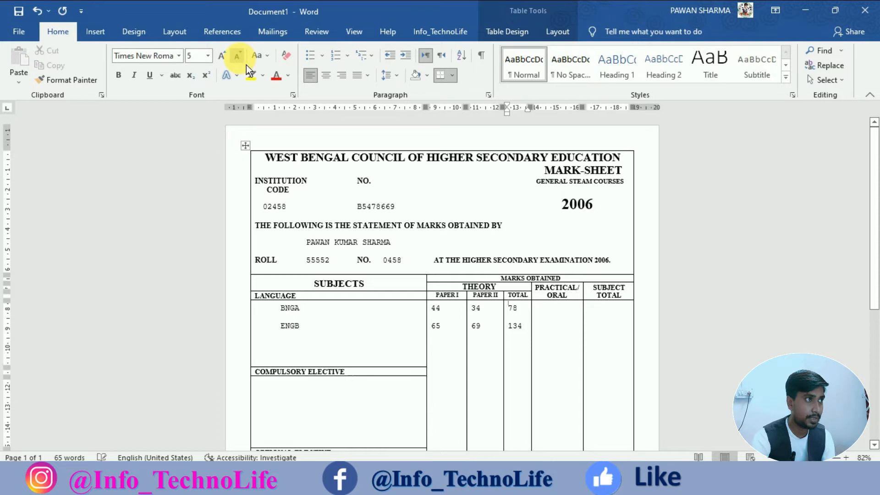
# Select both language rows to verify the marks' alignment and font.
pyautogui.moveTo(518, 326); pyautogui.dragTo(290, 311)
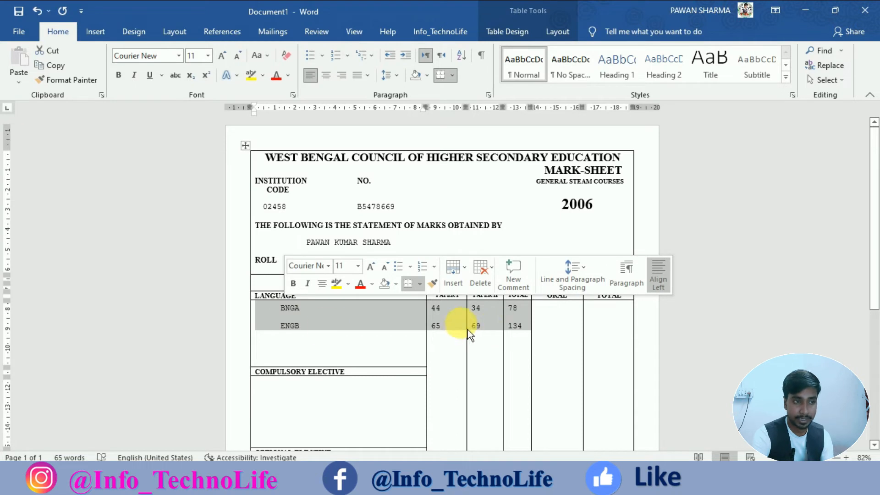
pyautogui.click(533, 335)
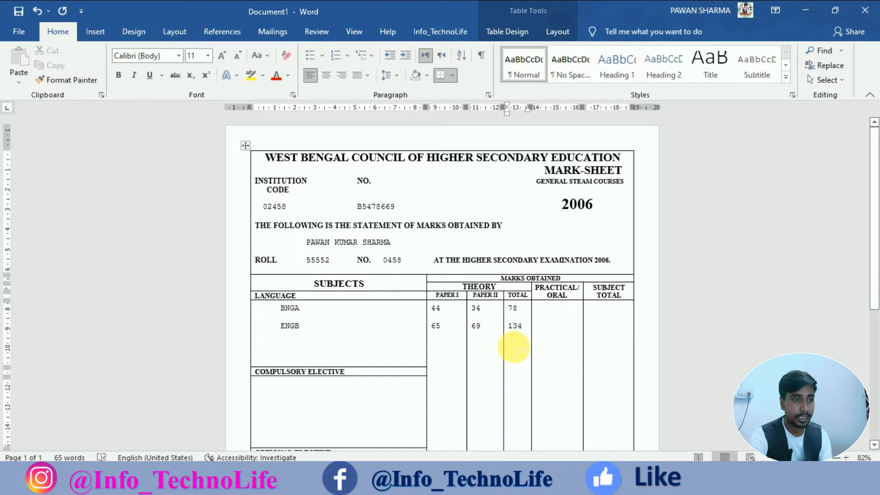
pyautogui.moveTo(515, 350); pyautogui.dragTo(307, 325)
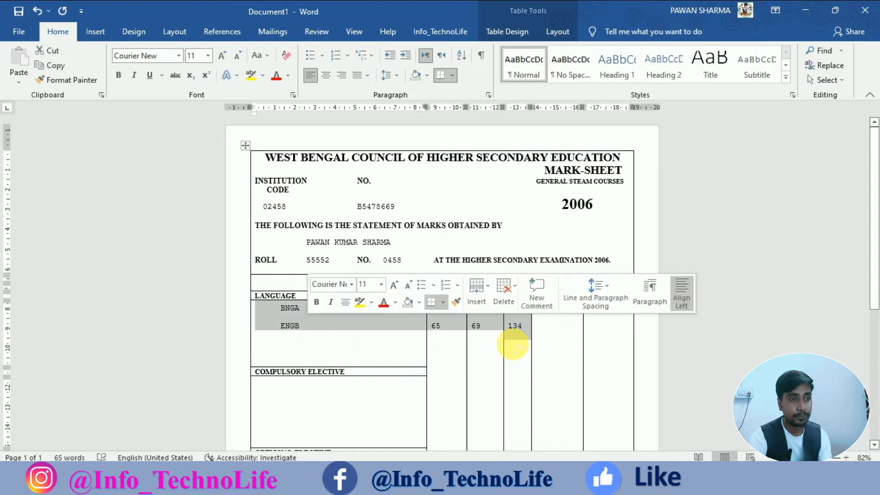
pyautogui.click(519, 345)
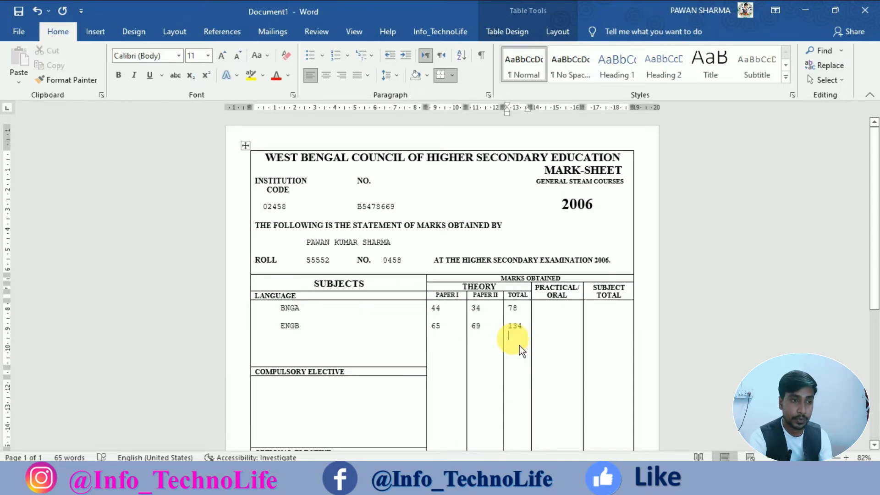
pyautogui.moveTo(518, 329); pyautogui.dragTo(275, 315)
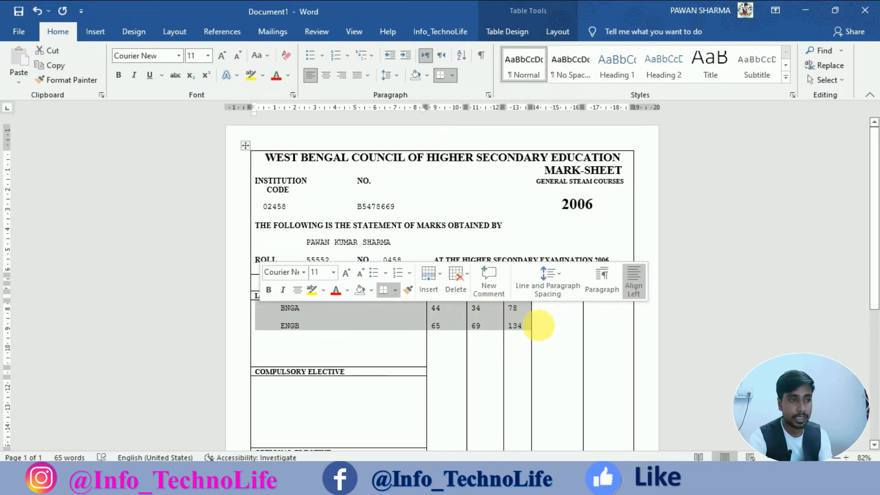
pyautogui.click(551, 319)
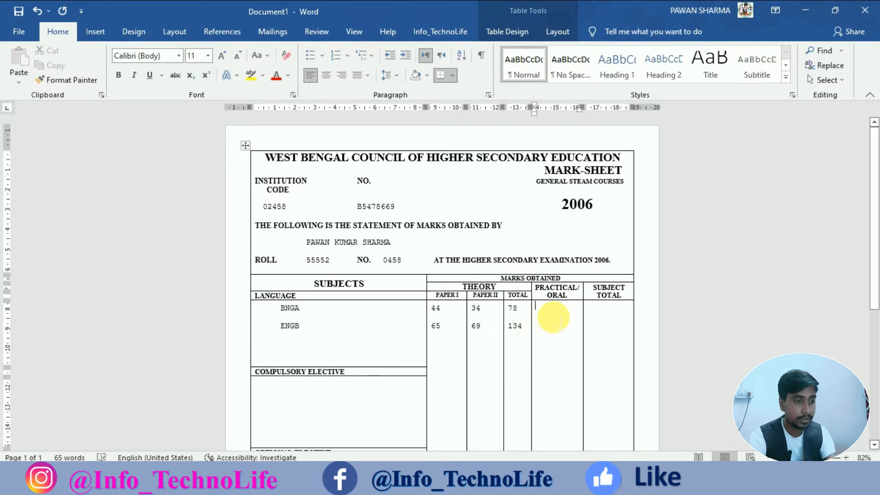
# Enter subject totals 78 and 134, pushed down one line in the SUBJECT TOTAL cell.
pyautogui.click(602, 315)
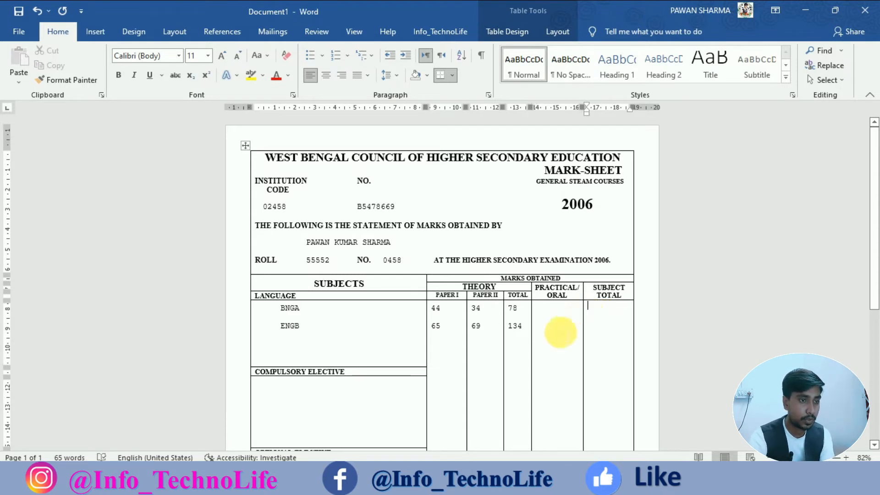
pyautogui.write('78 ')
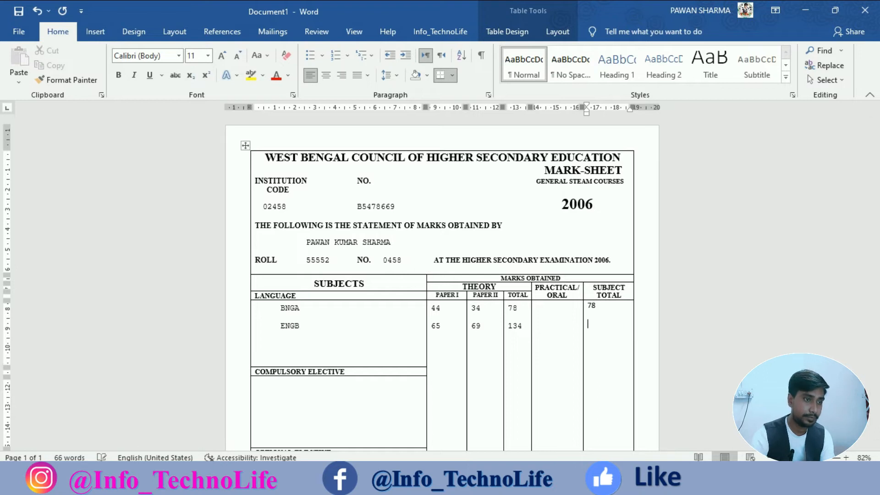
pyautogui.write('134')
pyautogui.click(587, 308)
pyautogui.click(595, 313)
pyautogui.press('Return')
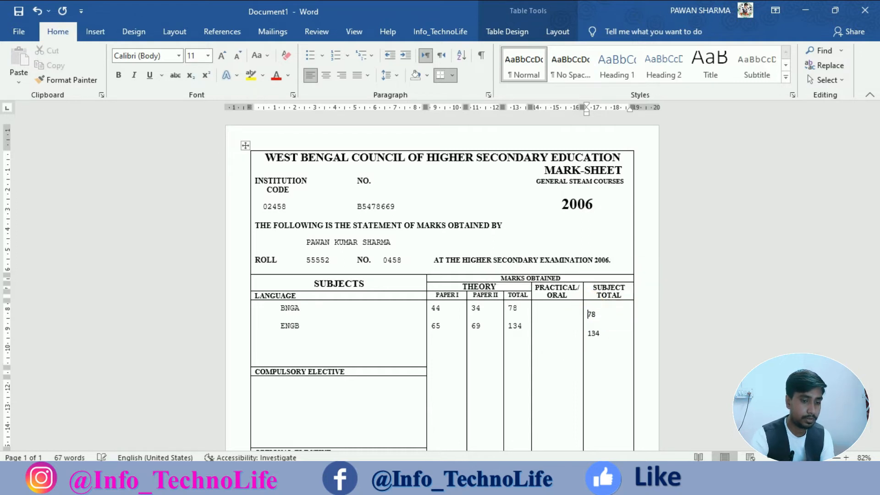
# Copy the TOTAL column's mark formatting onto the subject totals 78 and 134.
pyautogui.moveTo(512, 326); pyautogui.dragTo(518, 326)
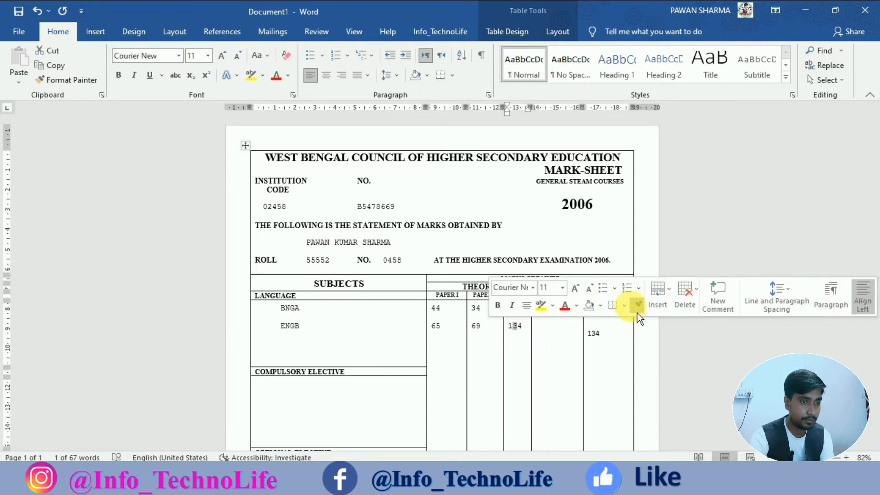
pyautogui.click(636, 308)
pyautogui.moveTo(613, 338)
pyautogui.mouseDown()
pyautogui.moveTo(591, 327)
pyautogui.moveTo(589, 338)
pyautogui.mouseUp()
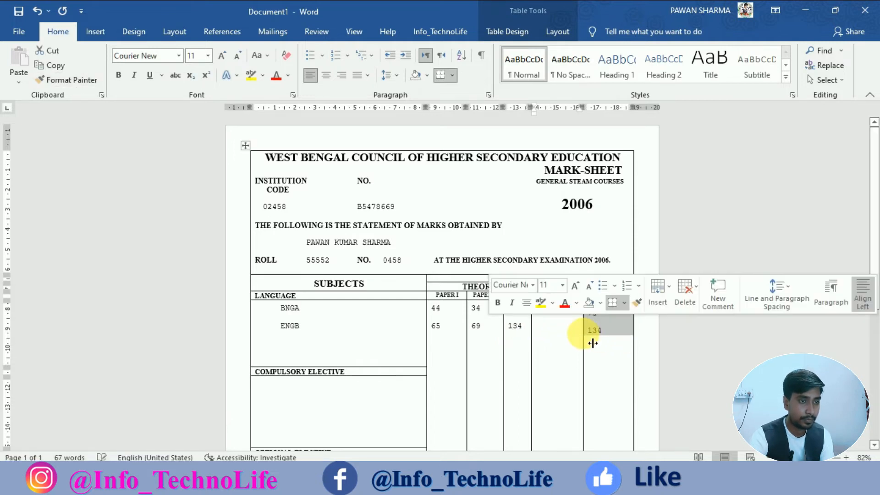
pyautogui.click(592, 331)
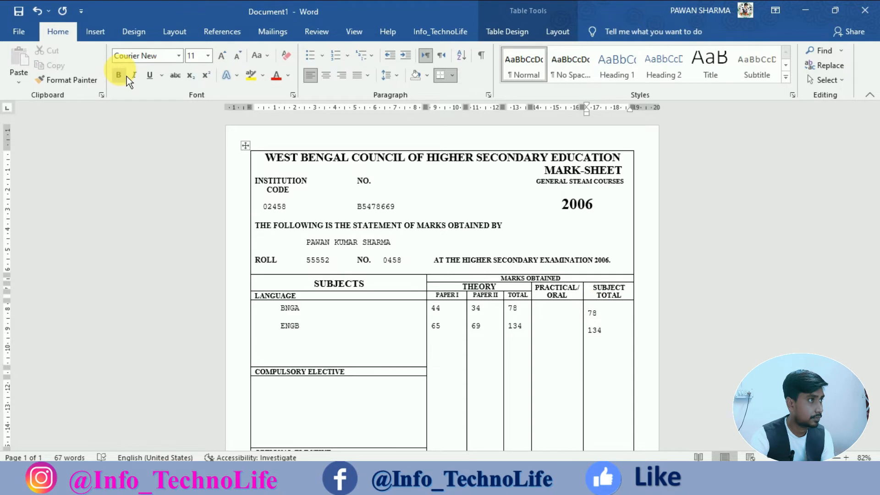
# Set the spacer line to Times New Roman and shrink it so the subject totals align.
pyautogui.click(141, 56)
pyautogui.write('Time')
pyautogui.press('Return')
pyautogui.click(244, 61)
pyautogui.click(244, 61)
pyautogui.click(244, 62)
pyautogui.click(244, 61)
pyautogui.click(243, 62)
pyautogui.click(244, 61)
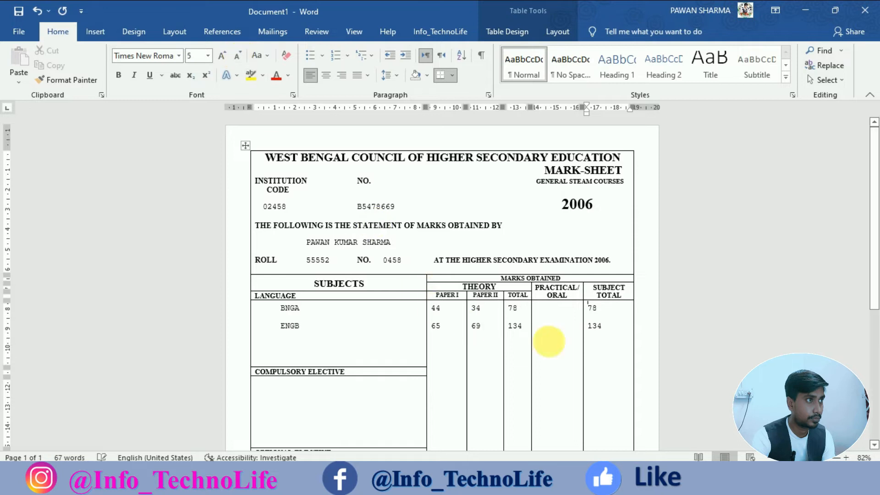
# Add a second line to the empty PRACTICAL/ORAL cell to match the two language rows.
pyautogui.moveTo(609, 312); pyautogui.dragTo(405, 324)
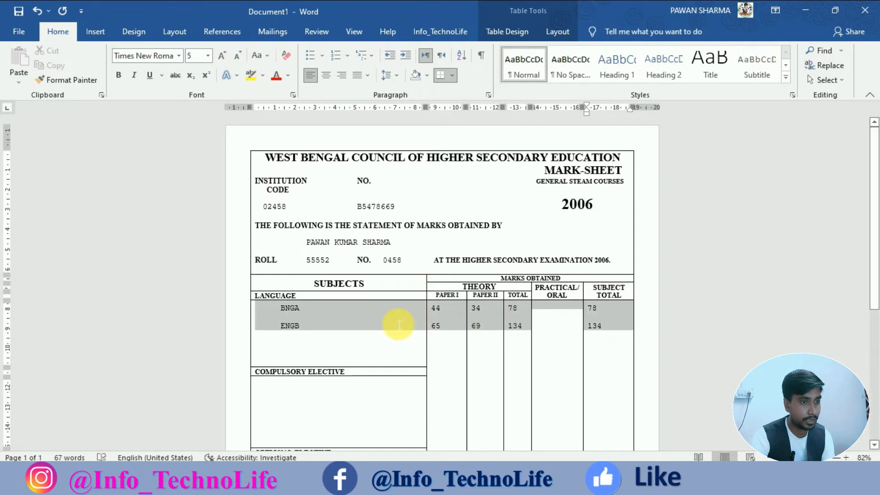
pyautogui.click(542, 323)
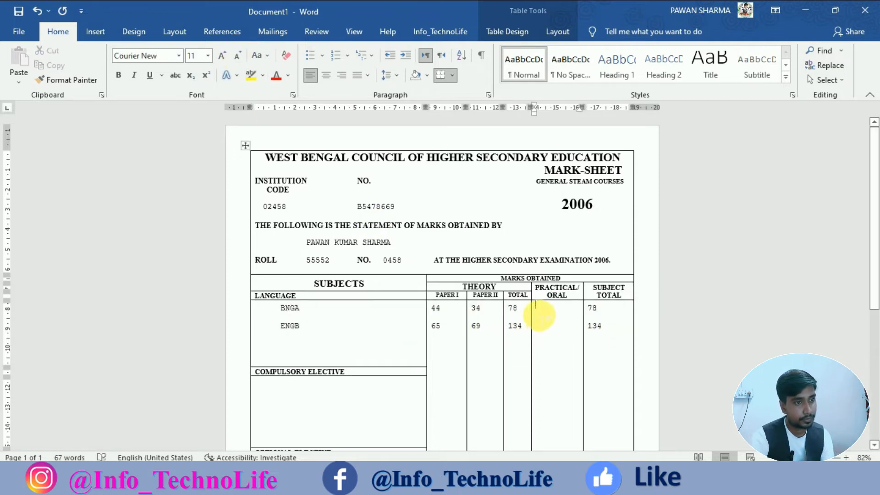
pyautogui.press('Return')
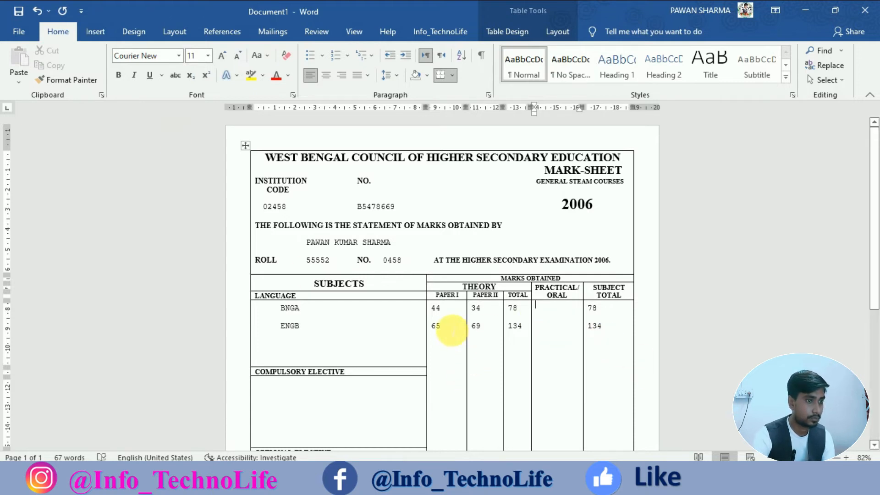
# Copy the 65 mark's formatting onto the PRACTICAL/ORAL cells and reduce their font size.
pyautogui.doubleClick(436, 326)
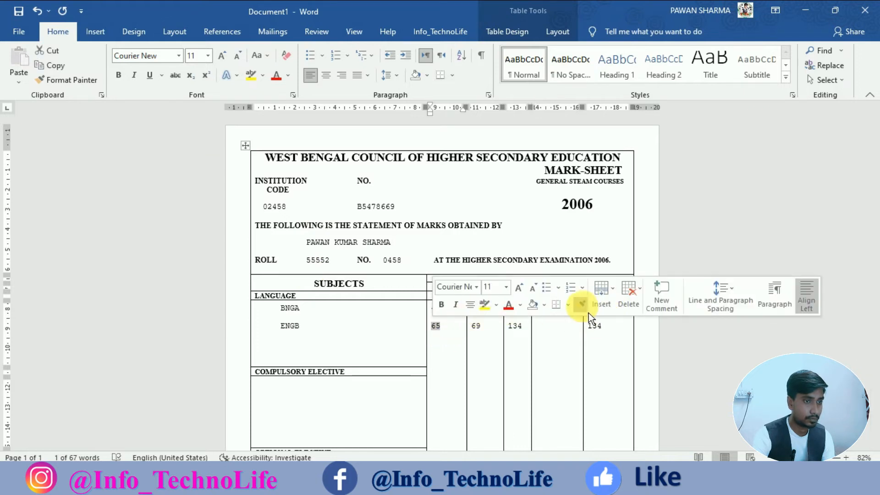
pyautogui.click(581, 305)
pyautogui.moveTo(557, 308); pyautogui.dragTo(553, 332)
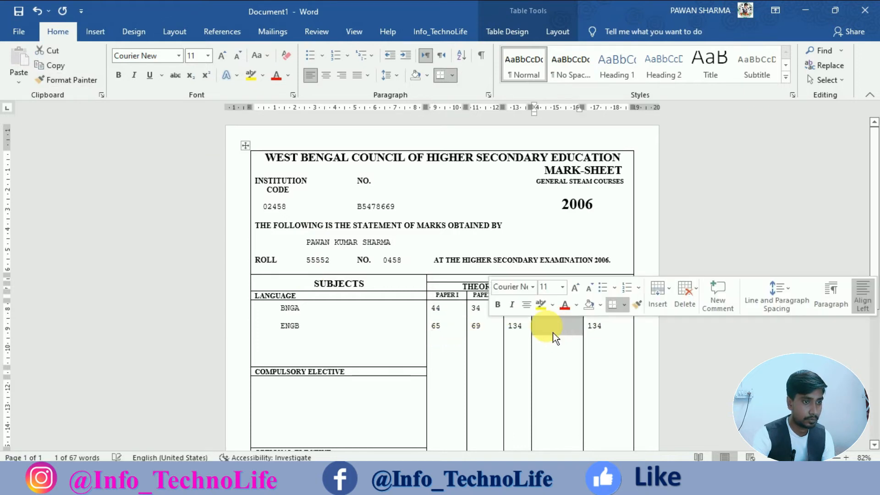
pyautogui.click(553, 326)
pyautogui.click(552, 309)
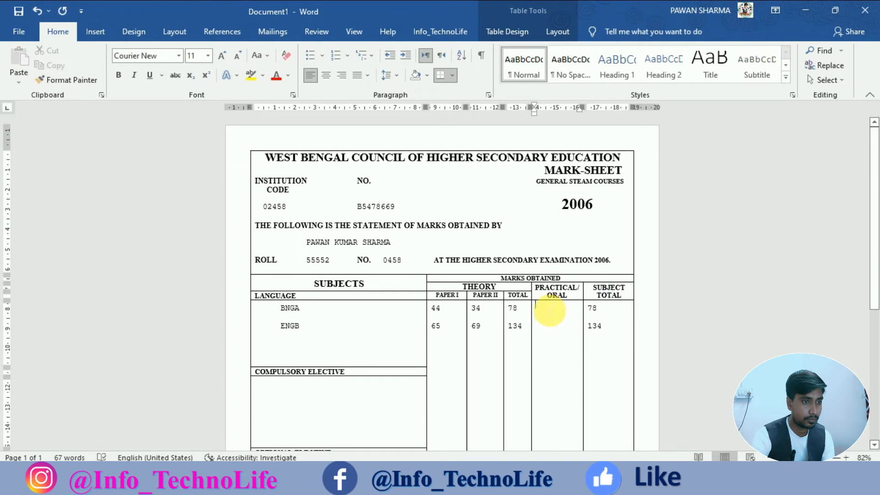
pyautogui.hotkey('ctrl', '[')
pyautogui.hotkey('ctrl', '[')
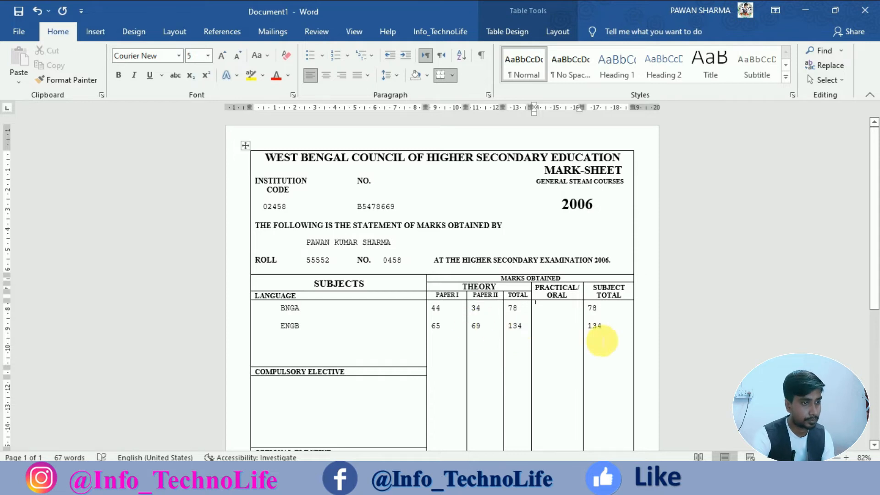
pyautogui.moveTo(595, 330); pyautogui.dragTo(304, 326)
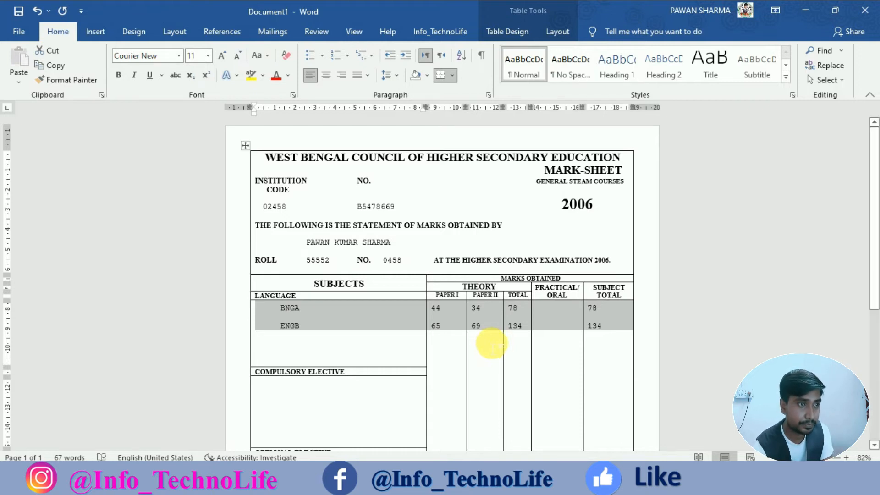
# Enter CHEM and MATH on separate tab-indented lines in the cell under COMPULSORY ELECTIVE.
pyautogui.scroll(-3, 512, 347)
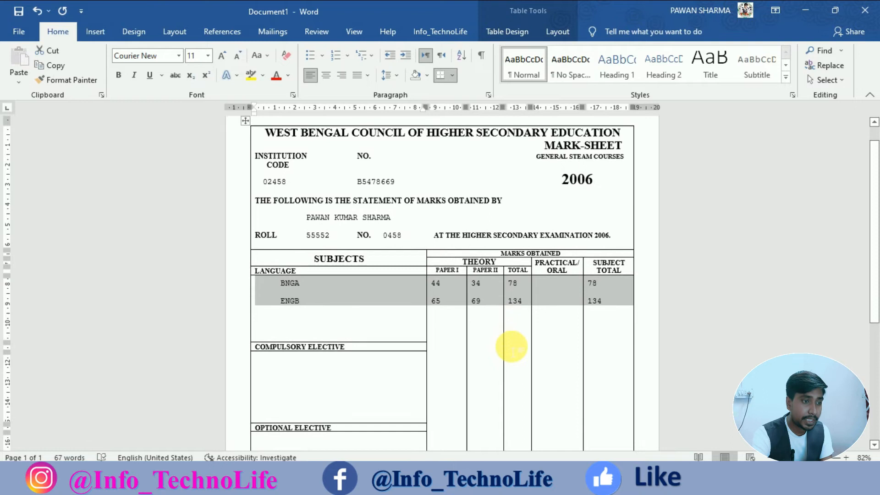
pyautogui.click(364, 333)
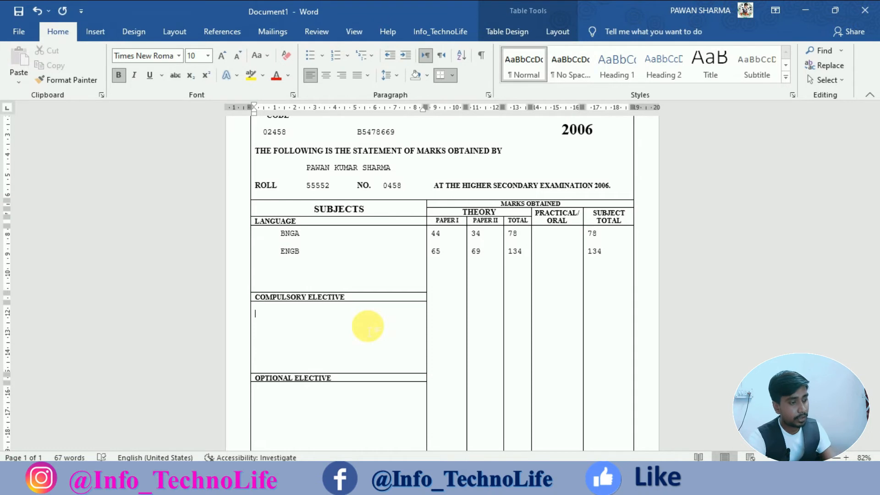
pyautogui.hotkey('ctrl', 'Tab')
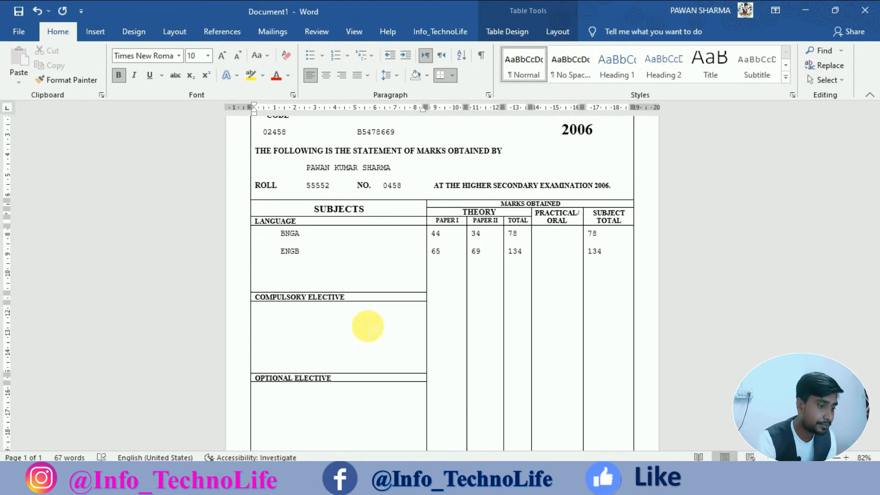
pyautogui.write('CHEM')
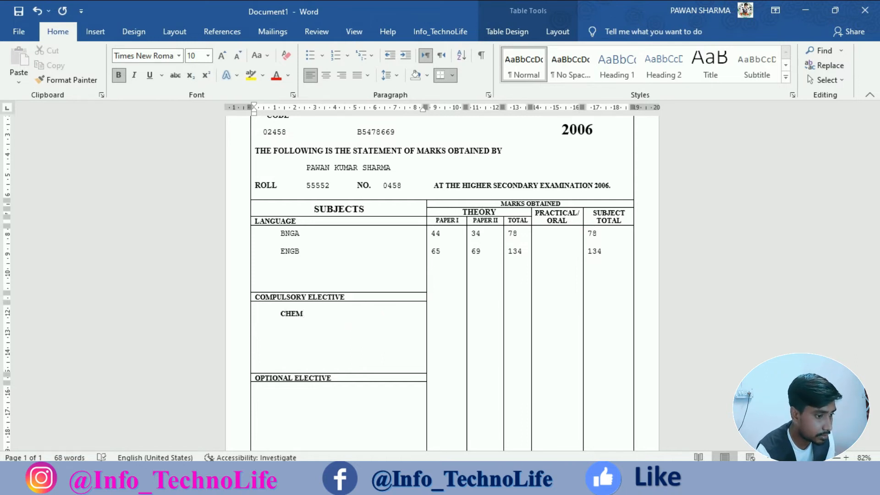
pyautogui.hotkey('ctrl', 'Tab')
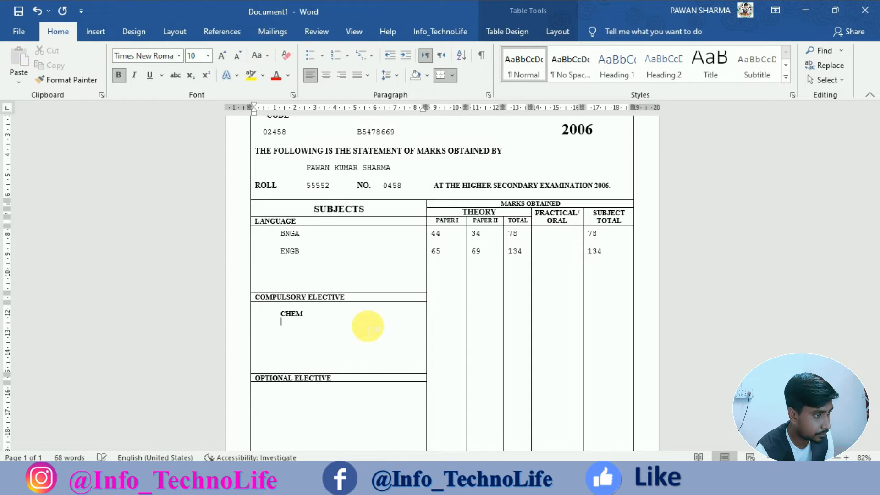
pyautogui.write('MATH')
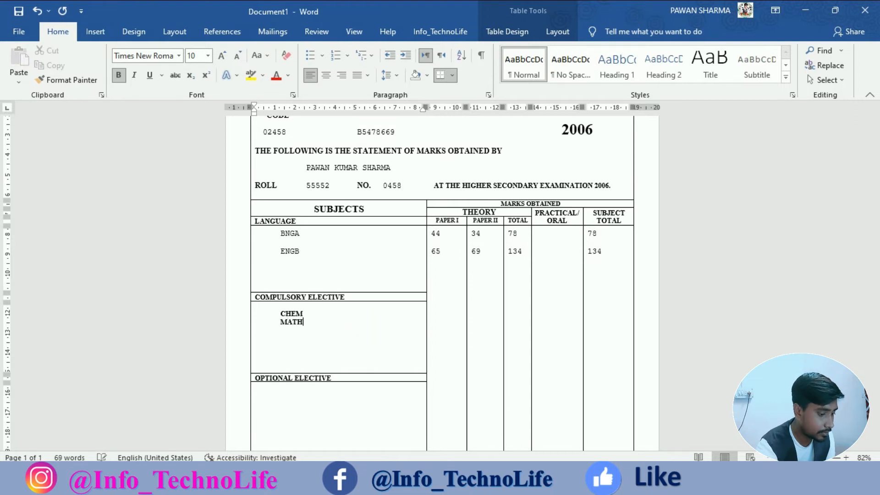
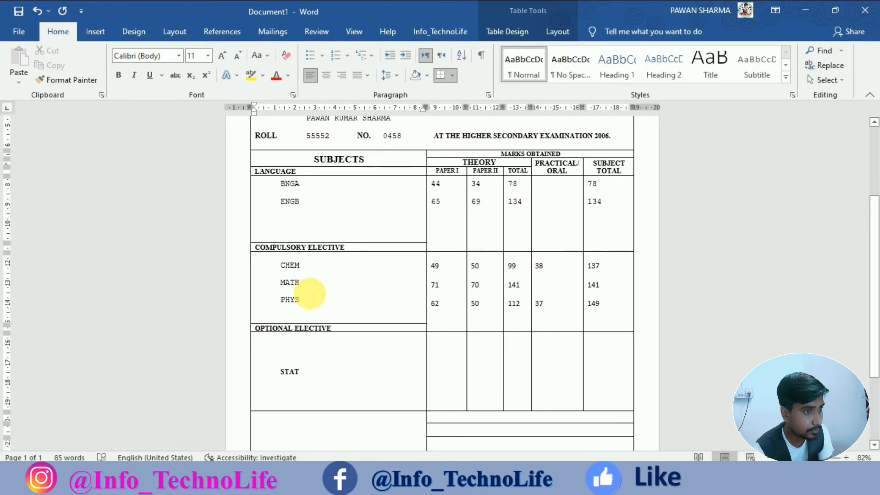
# Check the formatting of the 49, 50, 99 and 137 marks and the PHYS label.
pyautogui.moveTo(280, 266); pyautogui.dragTo(594, 308)
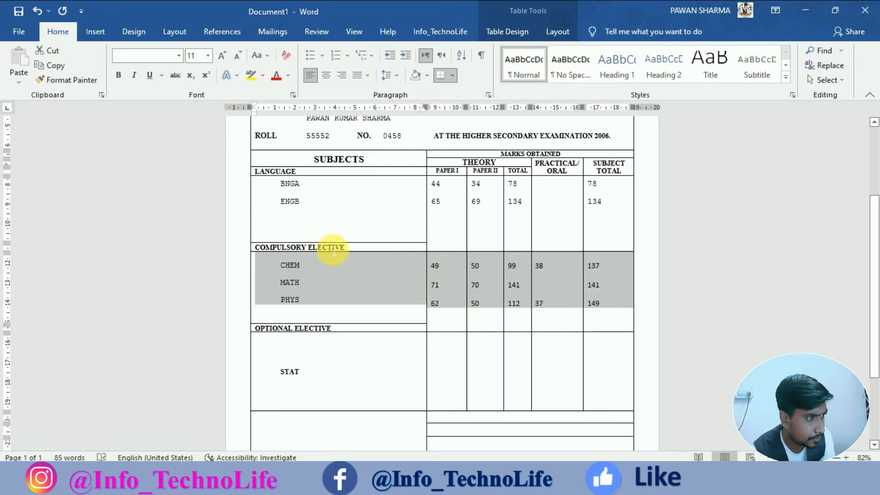
pyautogui.click(306, 262)
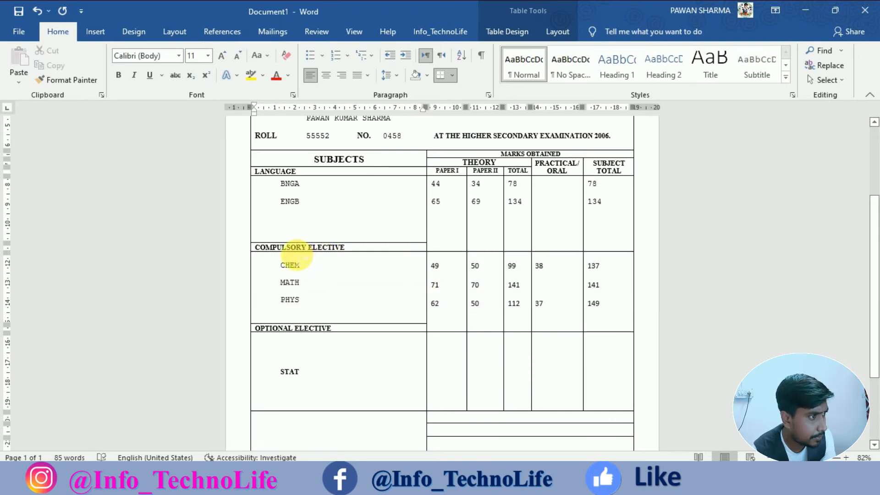
pyautogui.click(447, 262)
pyautogui.click(475, 262)
pyautogui.click(512, 265)
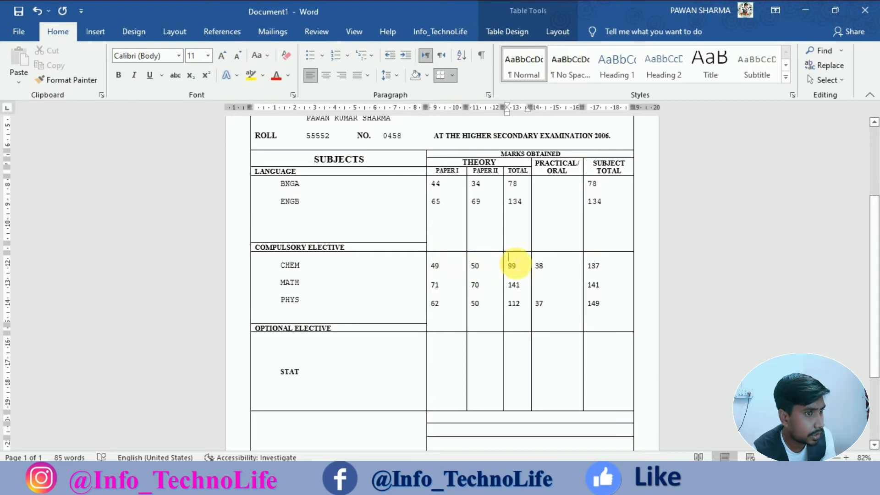
pyautogui.click(557, 264)
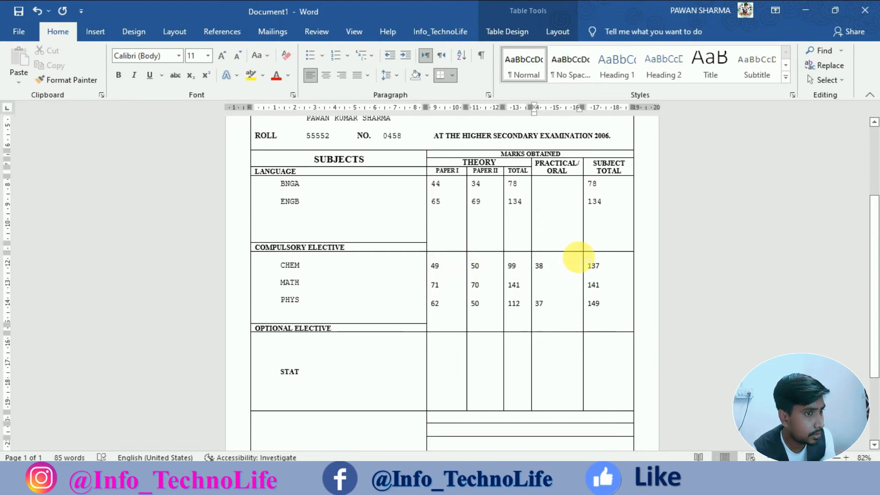
pyautogui.click(594, 263)
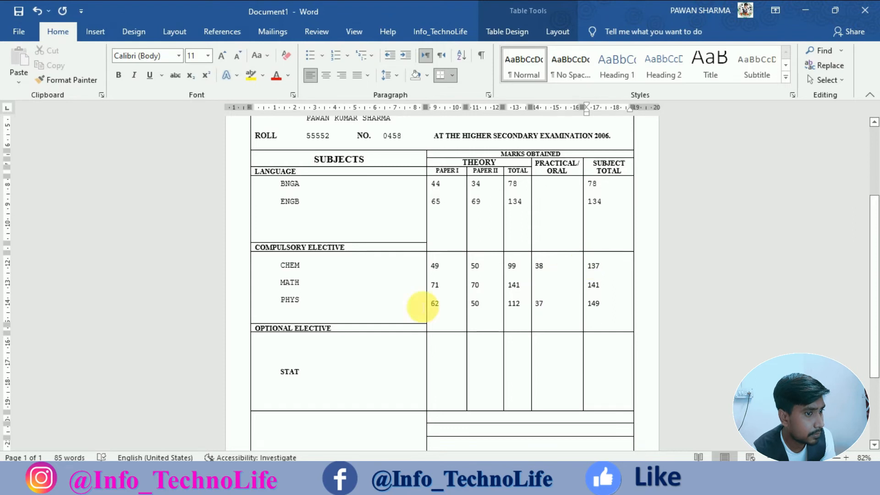
pyautogui.click(324, 311)
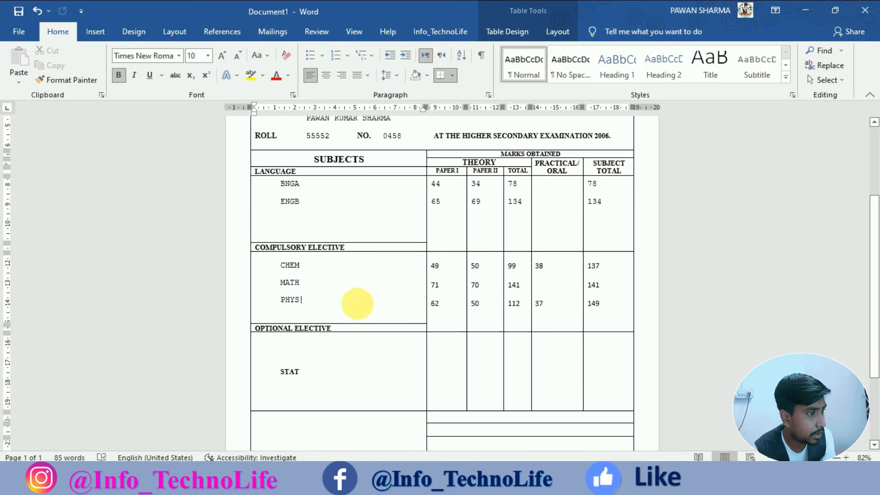
# Pick up the 62 Paper I mark's formatting with Format Painter.
pyautogui.click(445, 307)
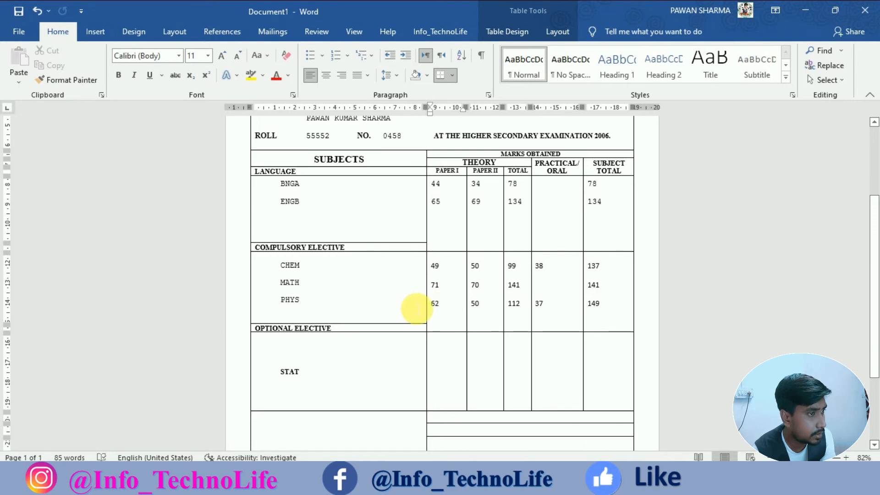
pyautogui.doubleClick(435, 304)
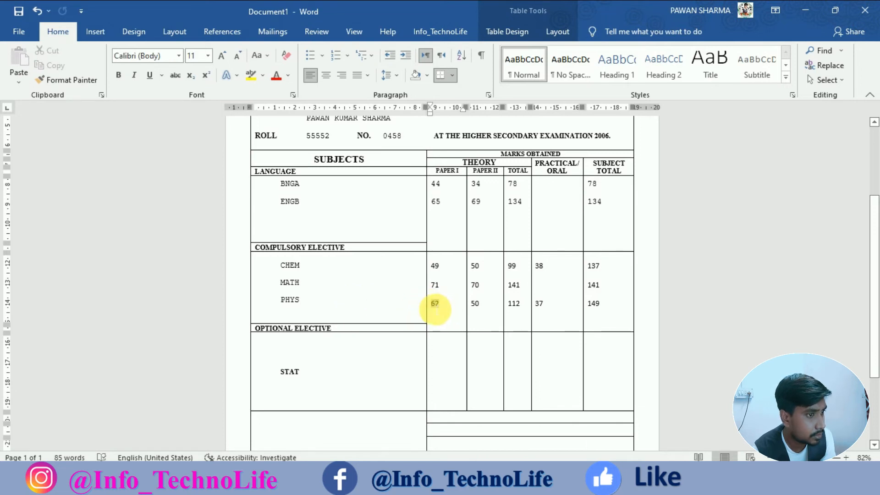
pyautogui.click(579, 283)
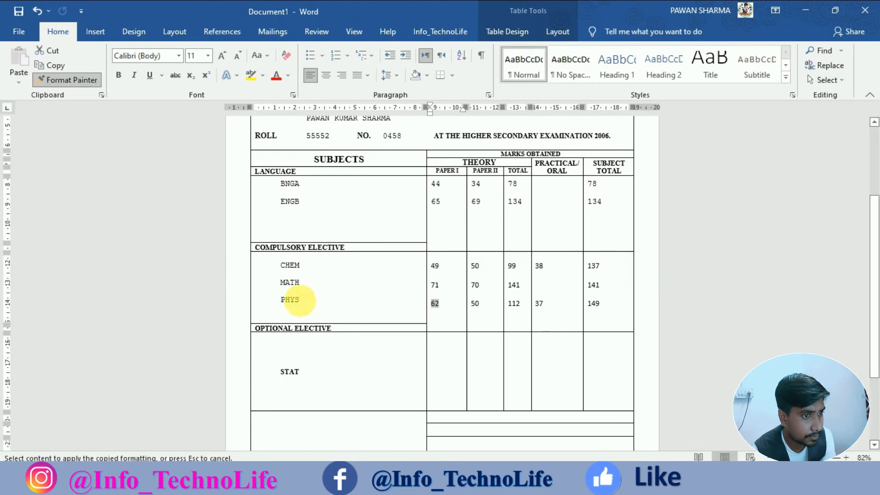
# Paint the 62 mark's formatting onto the CHEM, MATH and PHYS labels.
pyautogui.moveTo(302, 306)
pyautogui.mouseDown()
pyautogui.moveTo(264, 288)
pyautogui.moveTo(268, 275)
pyautogui.mouseUp()
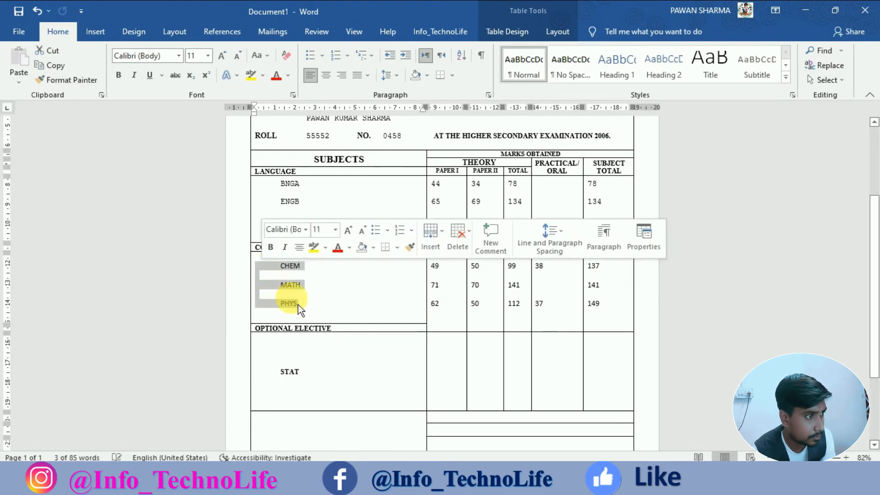
pyautogui.click(311, 305)
pyautogui.moveTo(606, 307); pyautogui.dragTo(322, 290)
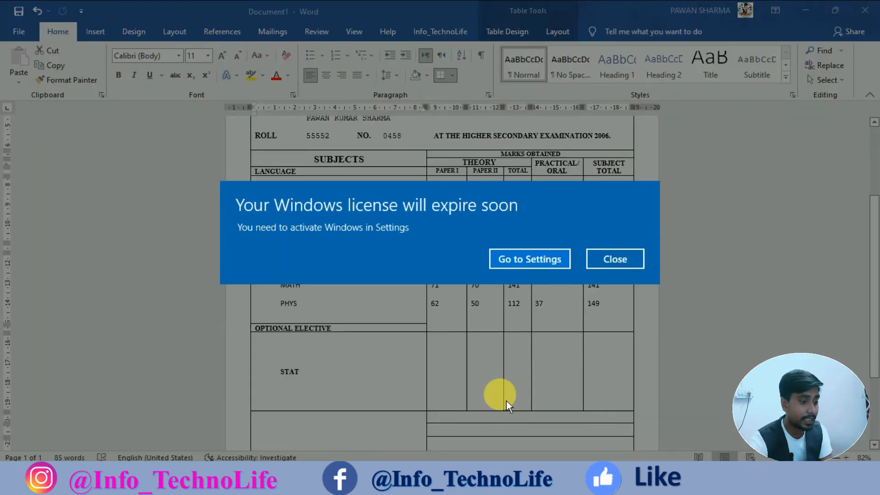
# Select the empty mark cells in the STAT row.
pyautogui.click(625, 260)
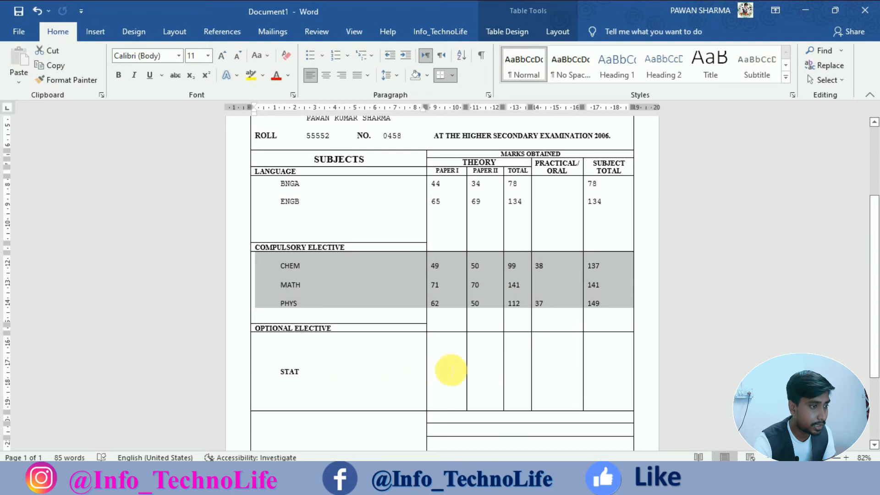
pyautogui.click(302, 373)
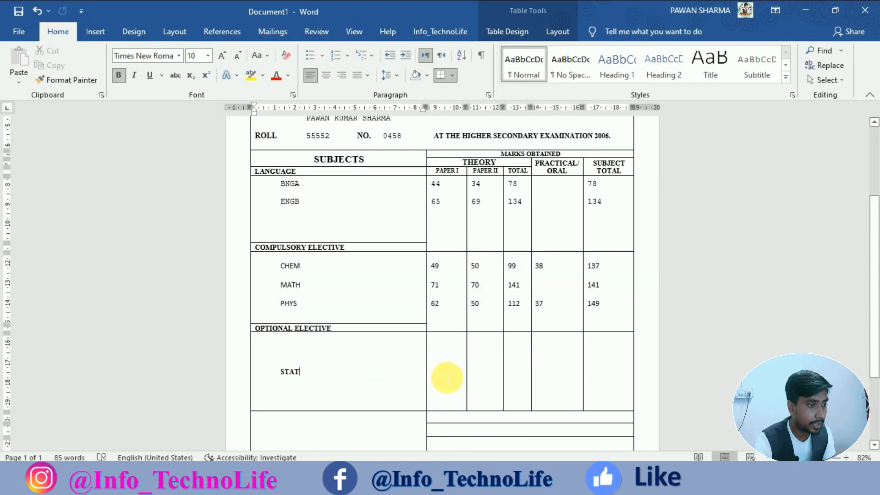
pyautogui.moveTo(448, 377); pyautogui.dragTo(645, 379)
pyautogui.click(624, 374)
pyautogui.moveTo(438, 378); pyautogui.dragTo(592, 372)
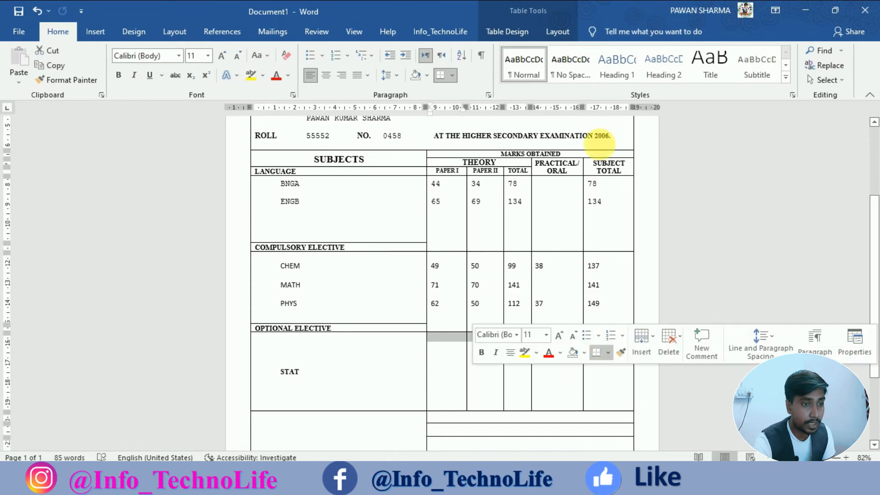
# Centre the STAT cells vertically and enter Paper I 86, Paper II 85, total 171.
pyautogui.click(573, 39)
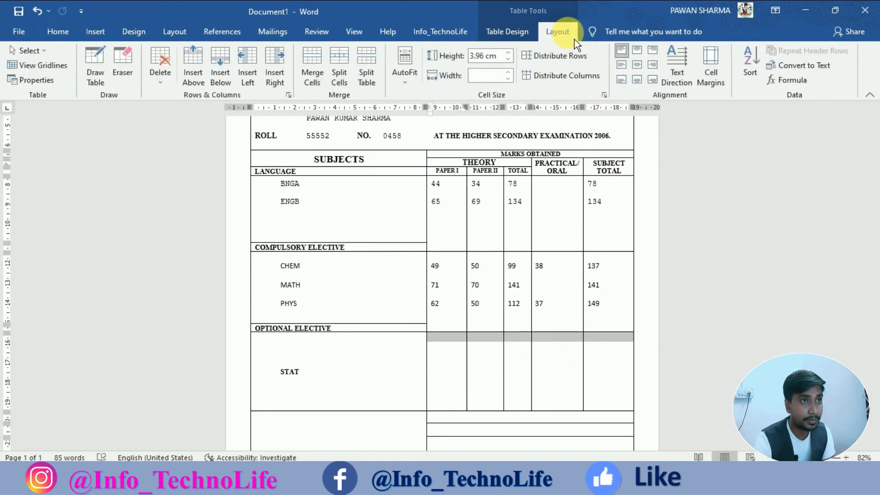
pyautogui.click(625, 70)
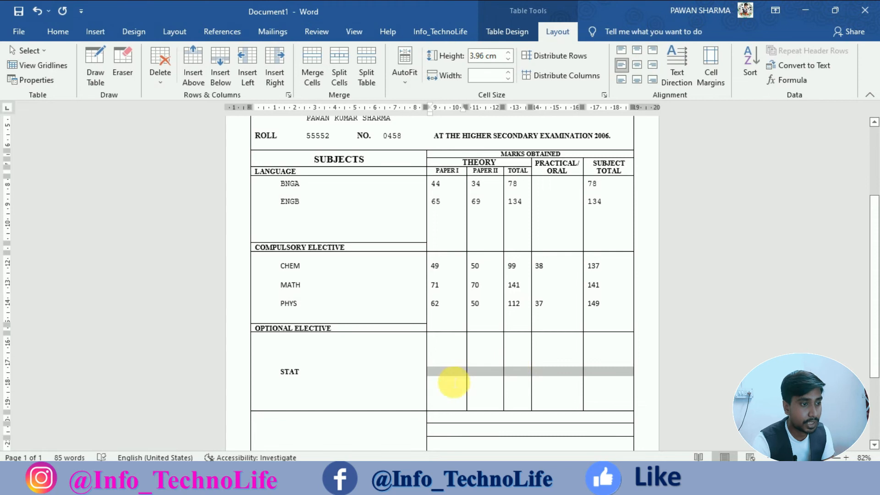
pyautogui.click(451, 374)
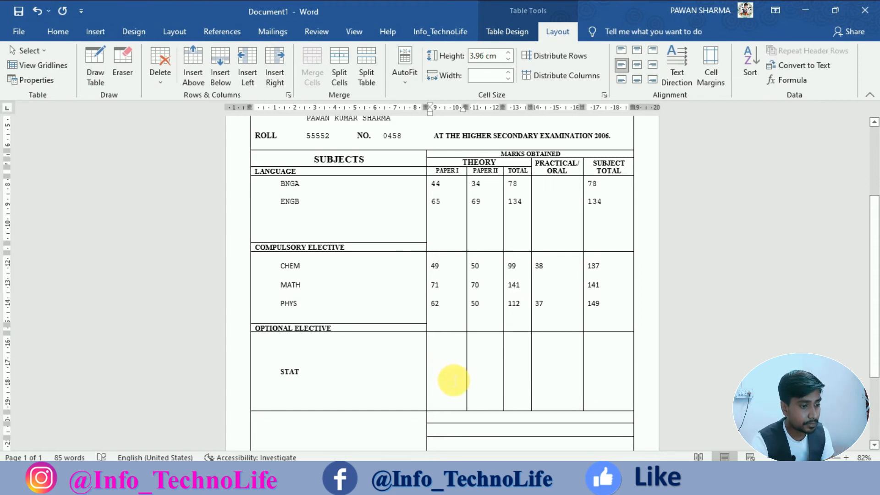
pyautogui.write('86')
pyautogui.click(483, 375)
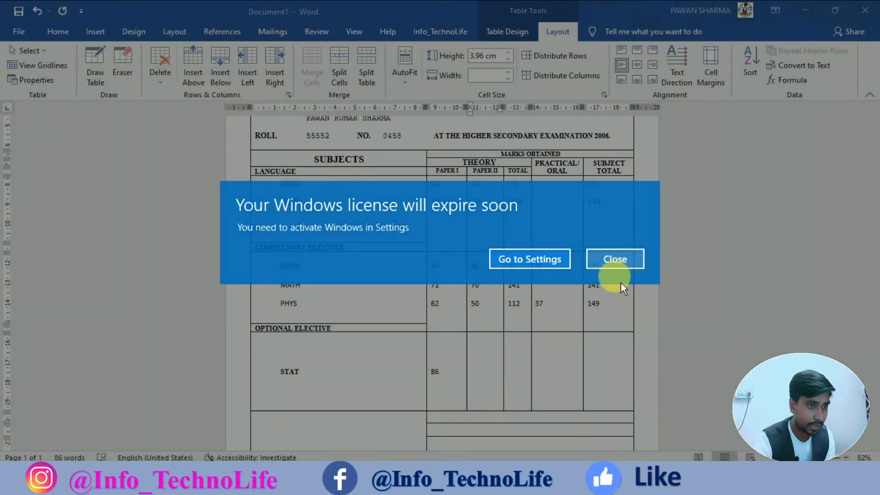
pyautogui.click(615, 266)
pyautogui.write('85')
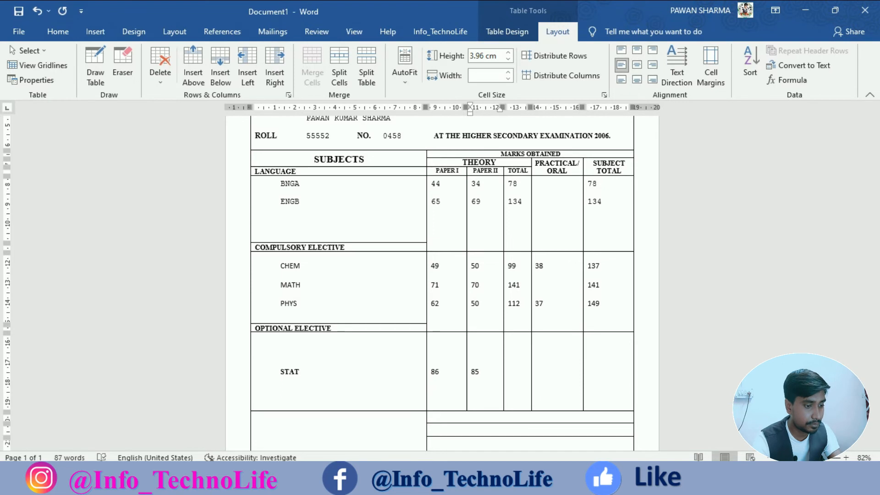
pyautogui.click(505, 386)
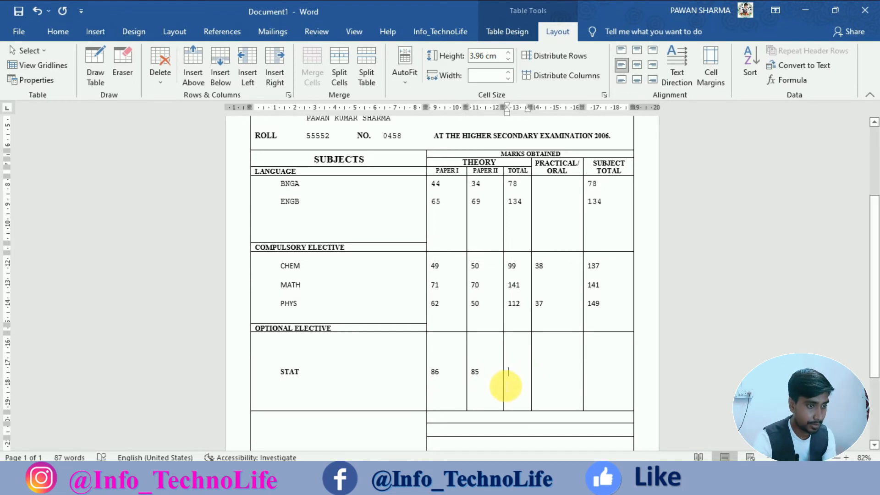
pyautogui.write('171')
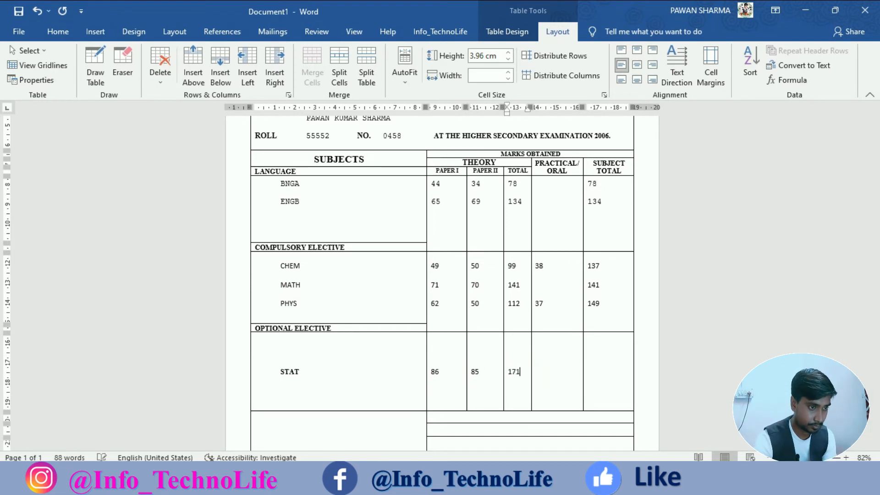
# Enter 171L over 111 as STAT's subject total, then centre the row horizontally.
pyautogui.click(607, 379)
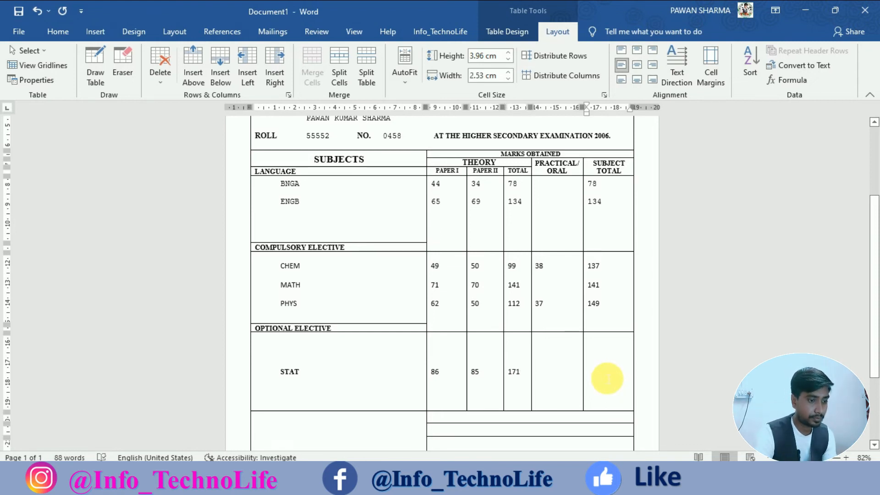
pyautogui.write('171')
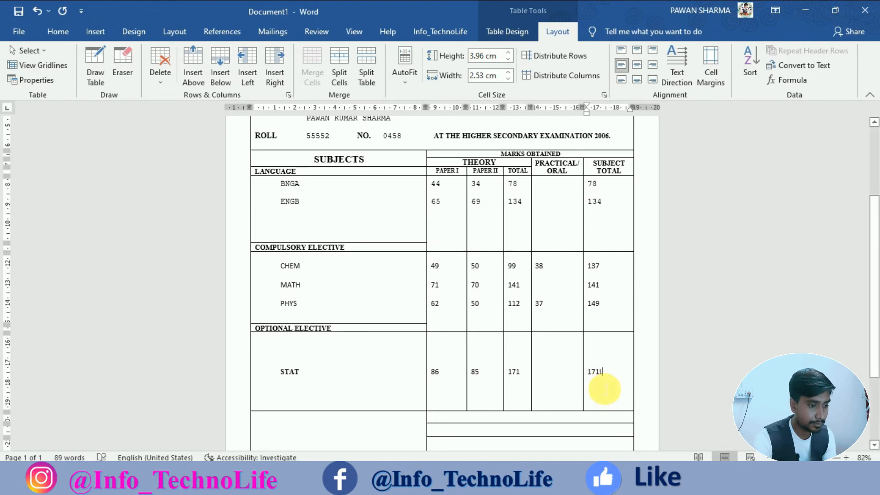
pyautogui.press('Return')
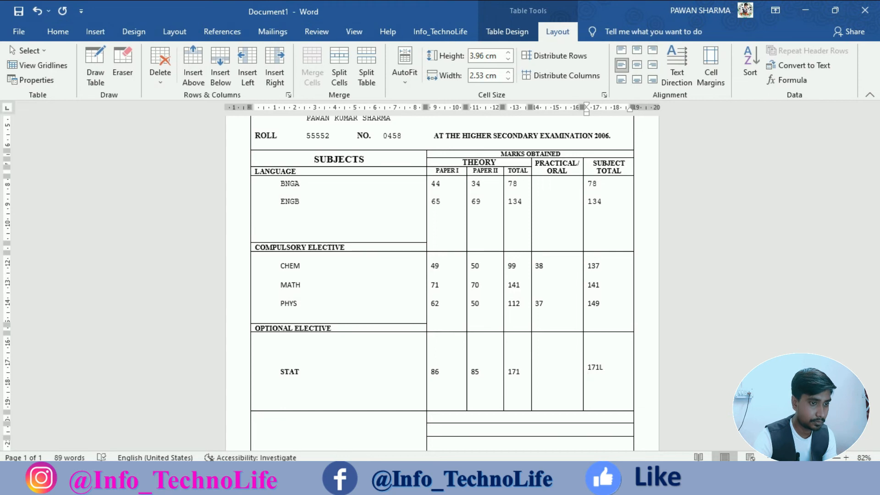
pyautogui.press('Up')
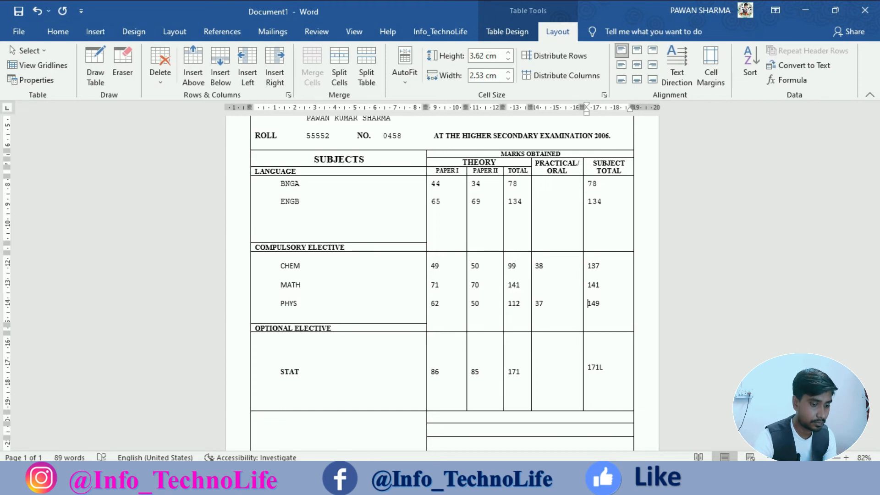
pyautogui.press('Down')
pyautogui.press('Return')
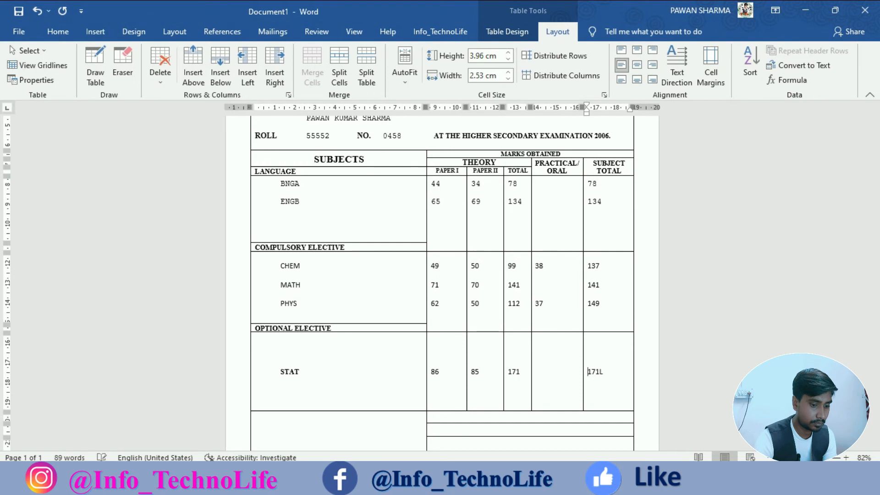
pyautogui.press('Down')
pyautogui.write('111')
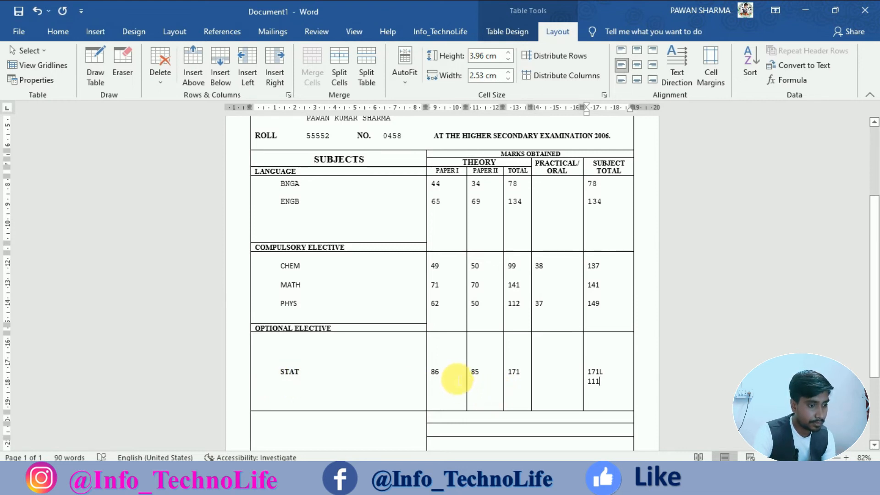
pyautogui.moveTo(442, 375); pyautogui.dragTo(601, 381)
pyautogui.click(646, 67)
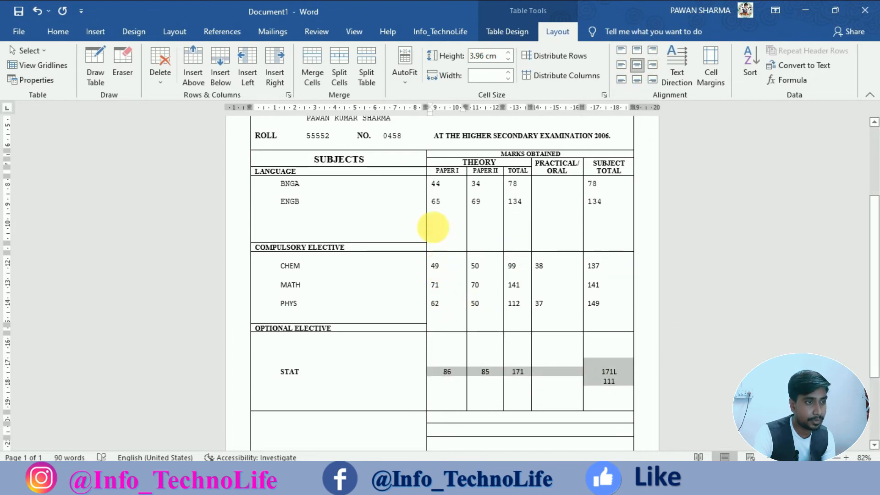
# Centre the BNGA to PHYS marks cells horizontally.
pyautogui.moveTo(436, 202); pyautogui.dragTo(599, 298)
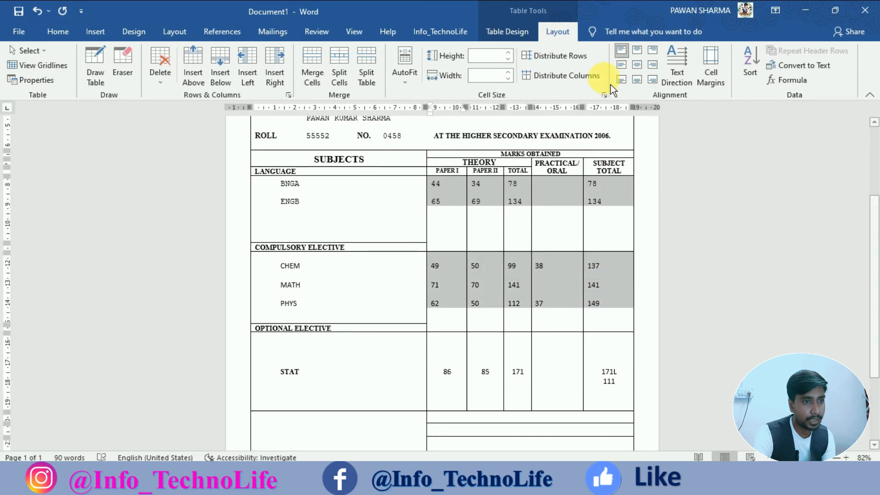
pyautogui.click(644, 57)
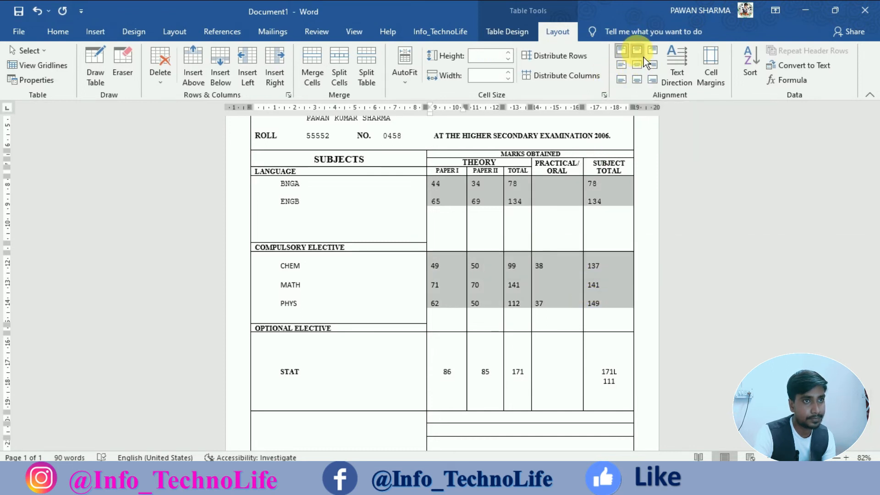
pyautogui.click(558, 301)
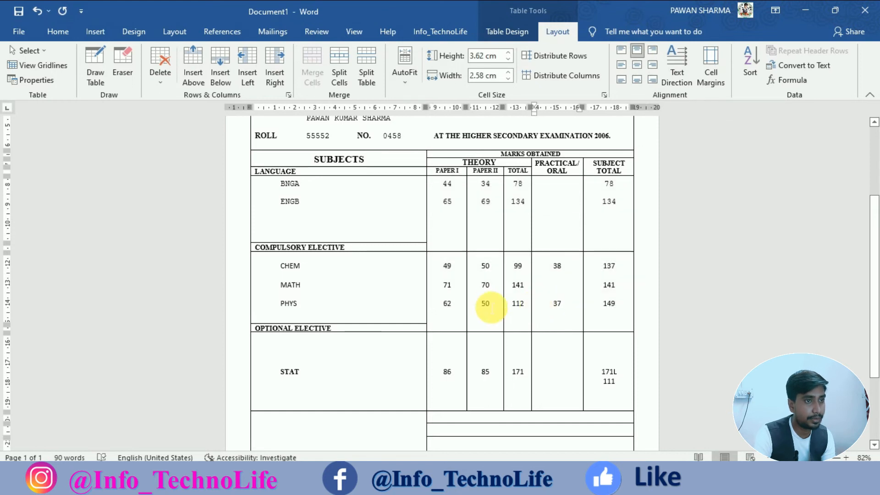
# Add an empty line below STAT in the subject cell.
pyautogui.scroll(-5, 491, 309)
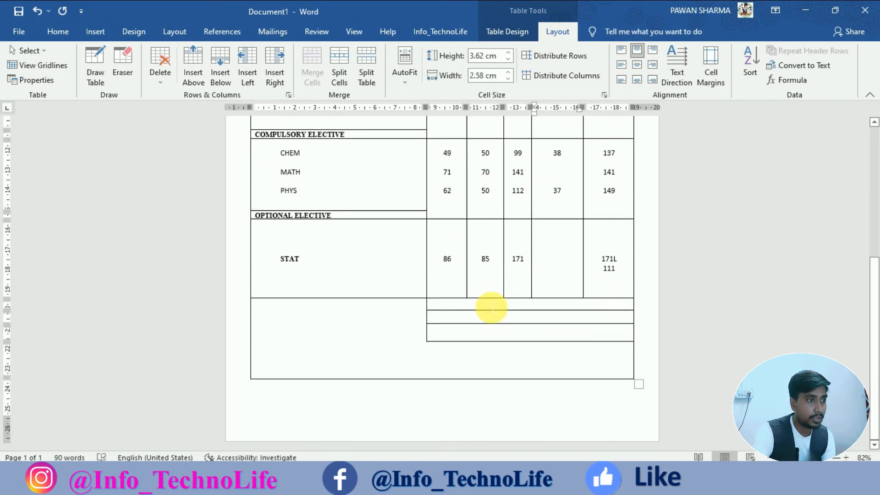
pyautogui.scroll(5, 491, 308)
pyautogui.scroll(5, 491, 308)
pyautogui.scroll(-8, 491, 308)
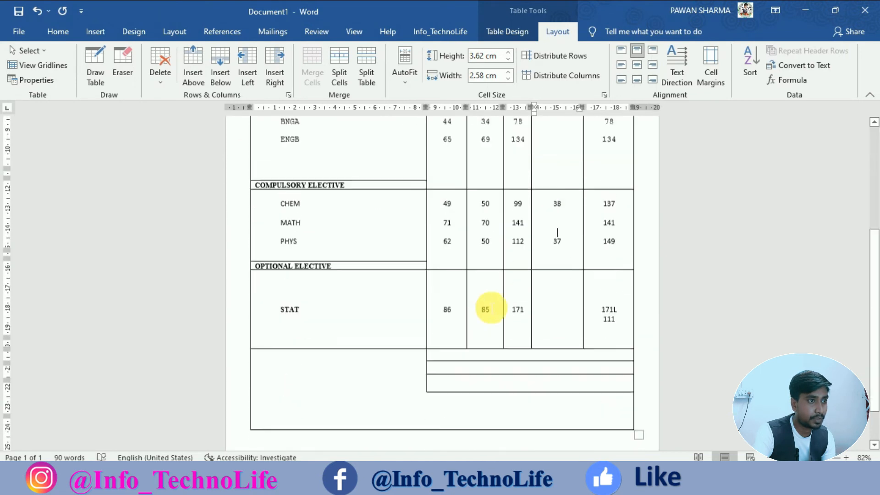
pyautogui.scroll(-2, 491, 308)
pyautogui.click(487, 307)
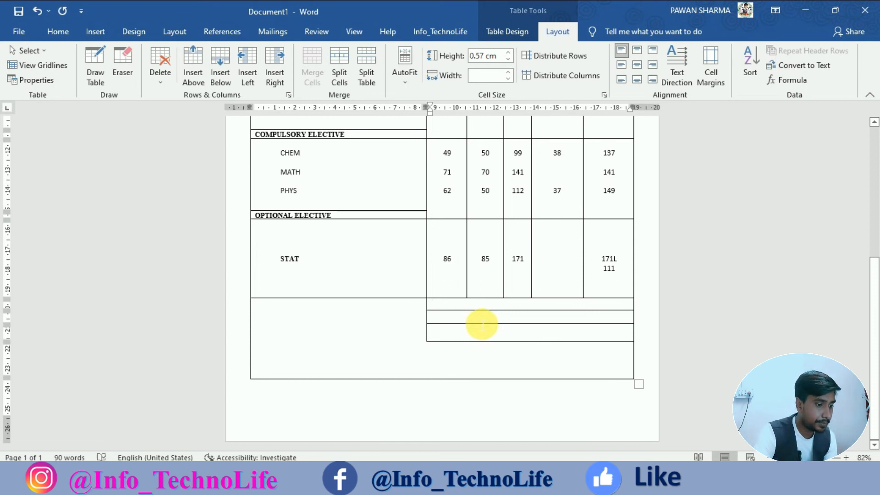
pyautogui.click(275, 296)
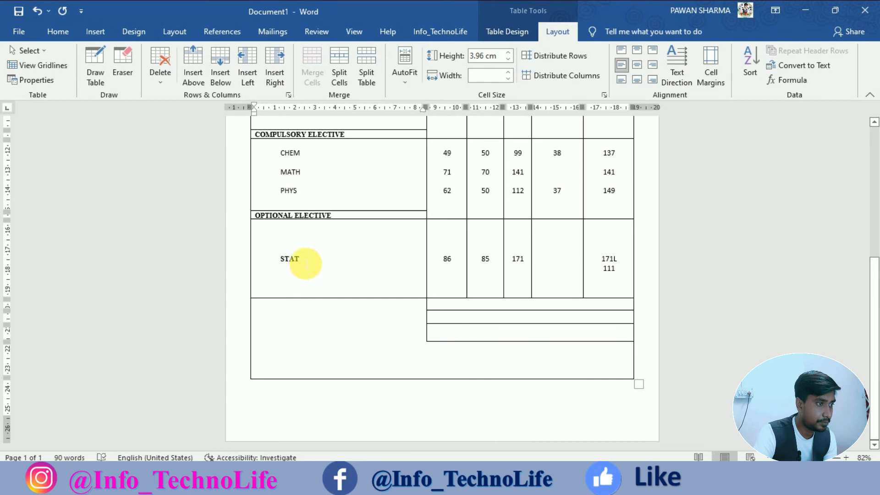
pyautogui.press('Return')
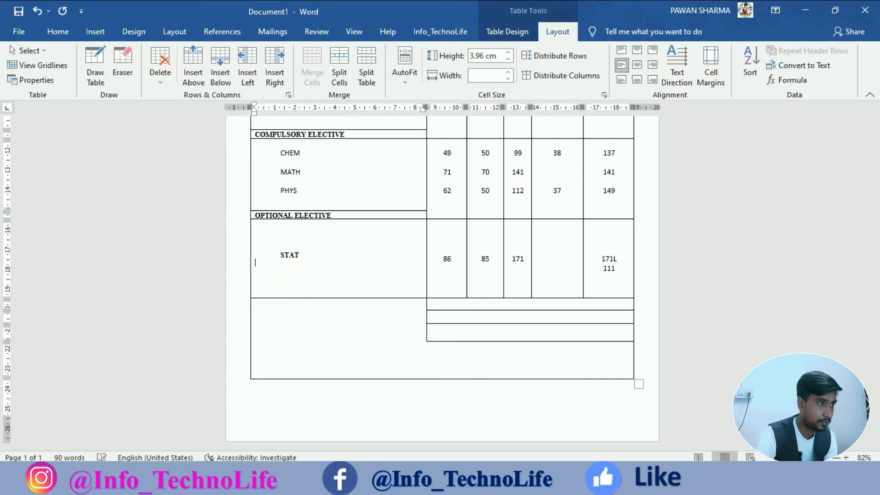
pyautogui.press('Up')
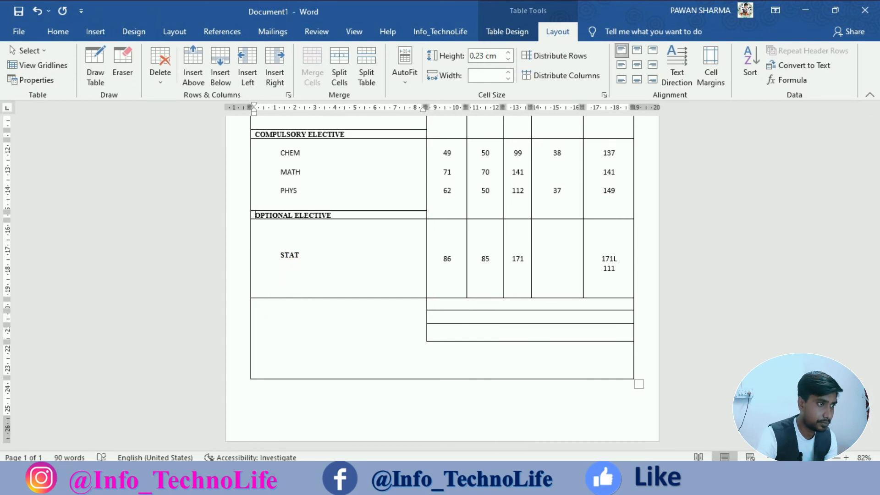
pyautogui.press('Down')
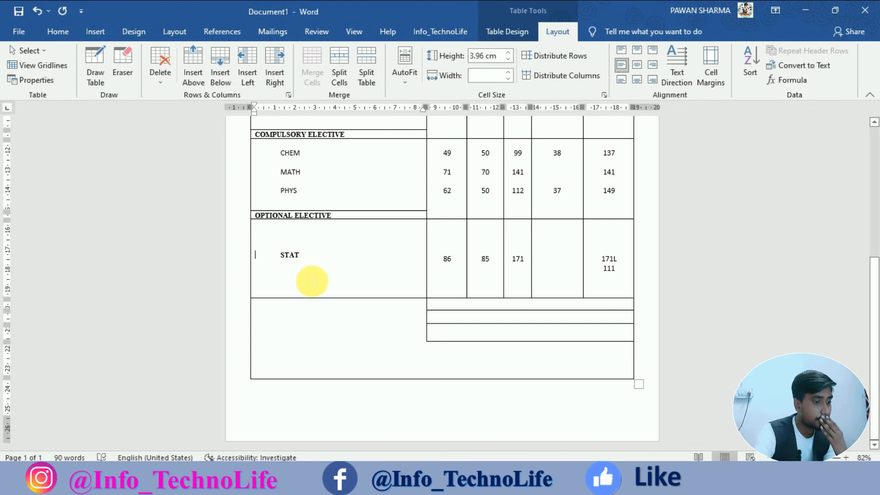
# Undo the blank line and draw a border creating a thin row under STAT.
pyautogui.hotkey('ctrl', 'z')
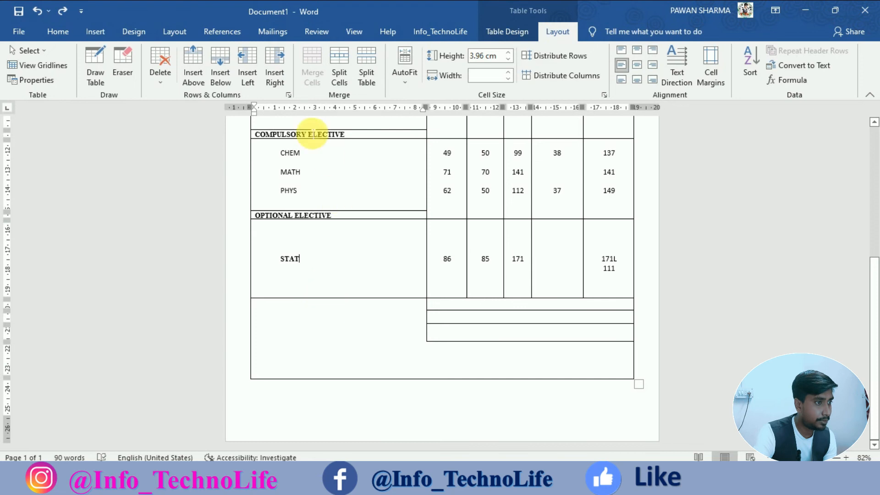
pyautogui.click(96, 68)
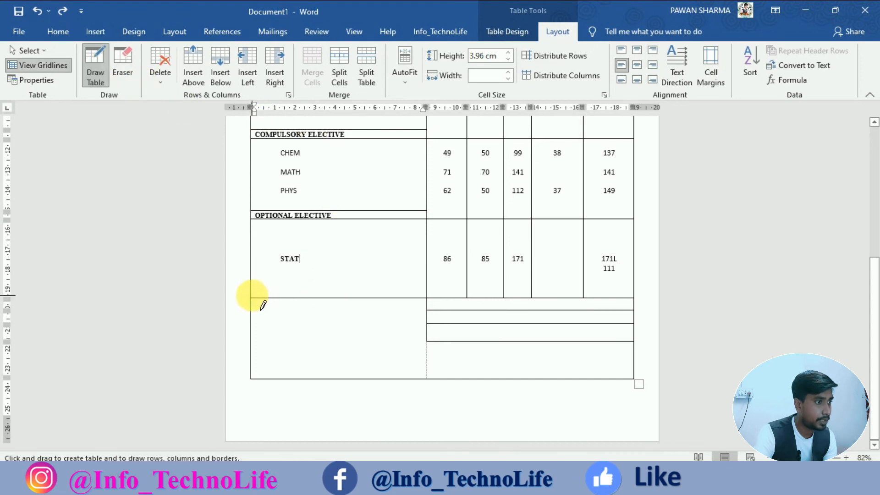
pyautogui.moveTo(251, 291); pyautogui.dragTo(379, 290)
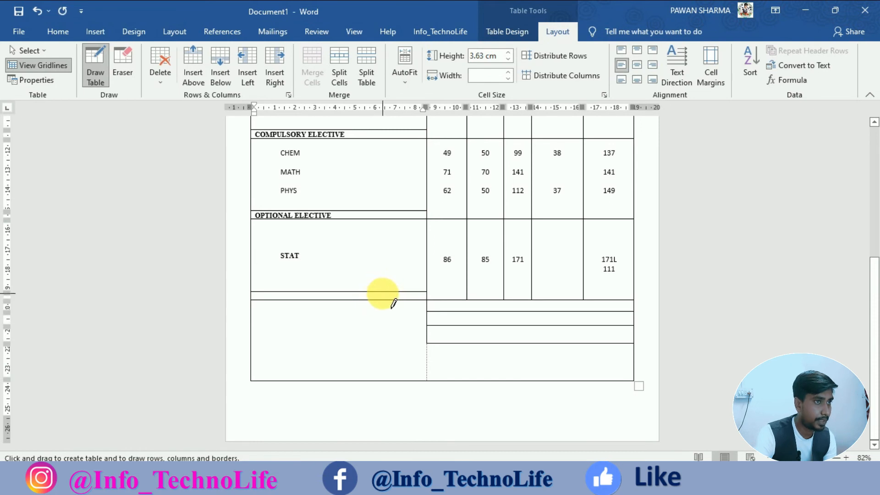
pyautogui.press('Escape')
# Type '* MARKS ADDED' in the new row, reverting the automatic bullet.
pyautogui.click(322, 298)
pyautogui.write('MAR')
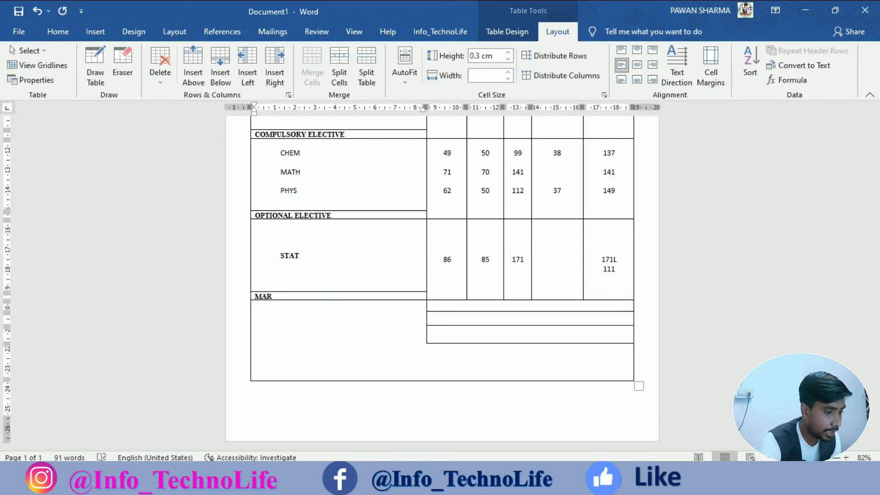
pyautogui.write('KS')
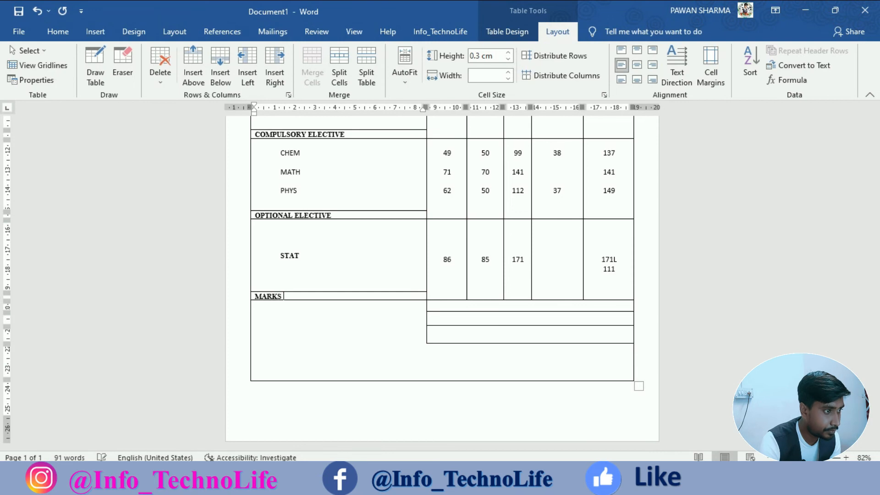
pyautogui.write(' ADDED')
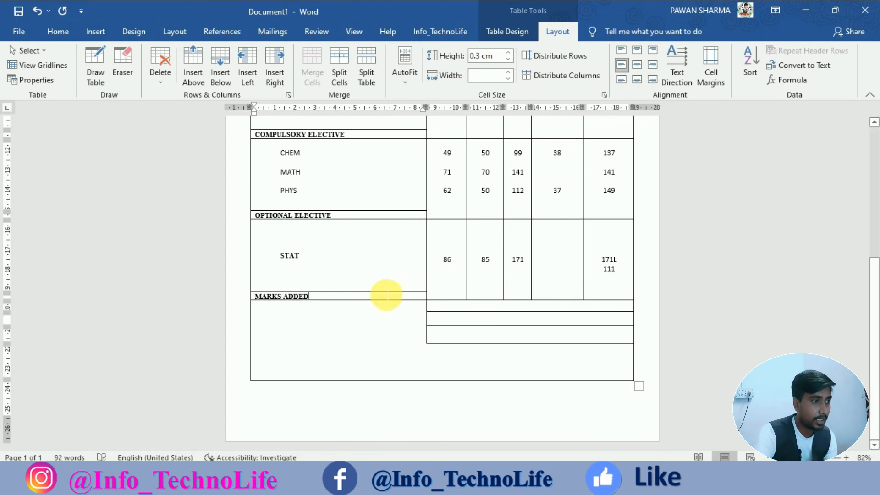
pyautogui.moveTo(246, 301)
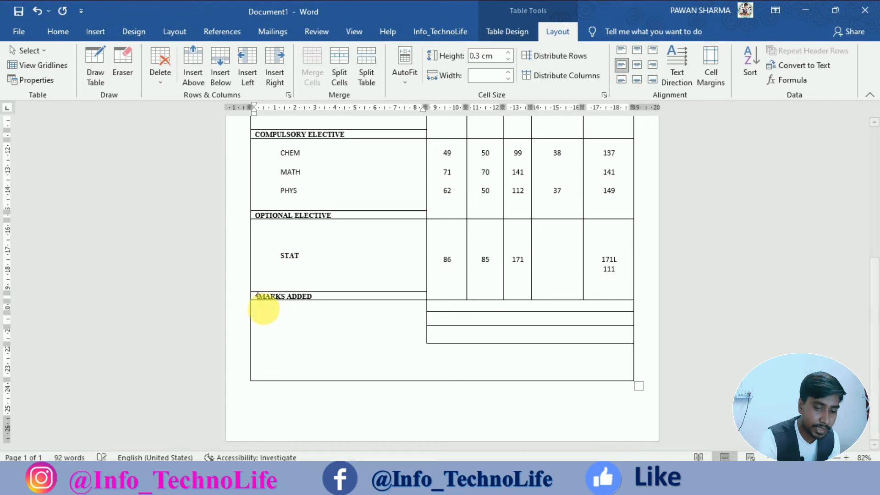
pyautogui.write('*')
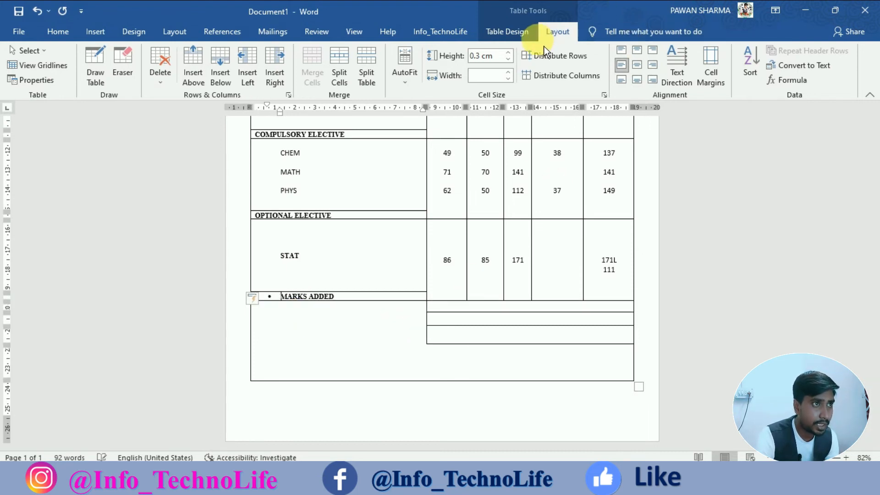
pyautogui.click(133, 64)
pyautogui.click(133, 64)
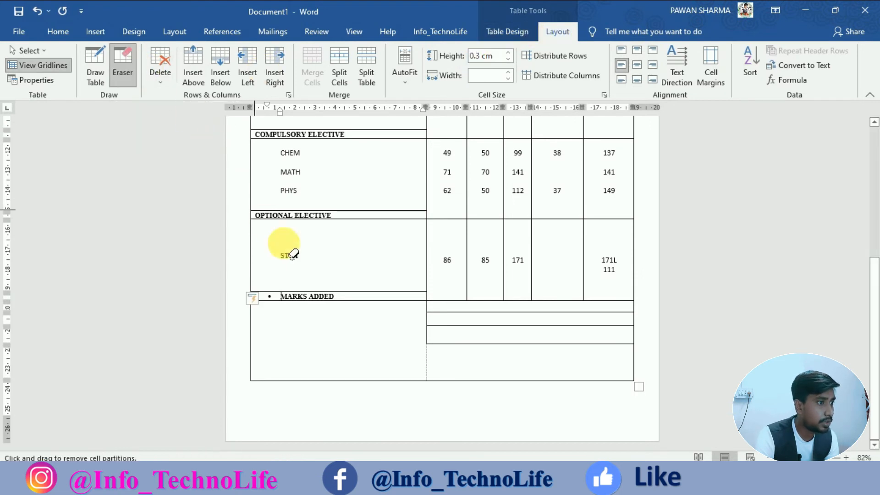
pyautogui.press('Escape')
pyautogui.hotkey('ctrl', 'z')
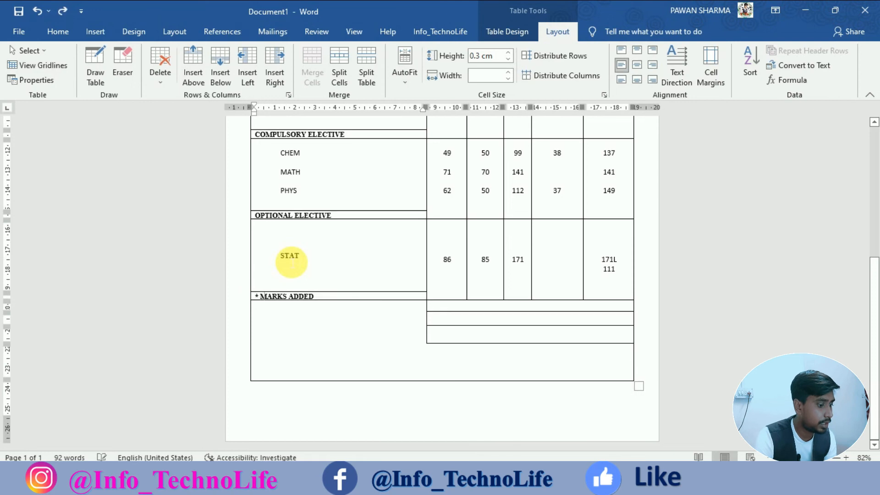
# Try erasing the border above MARKS ADDED, then undo it.
pyautogui.click(122, 64)
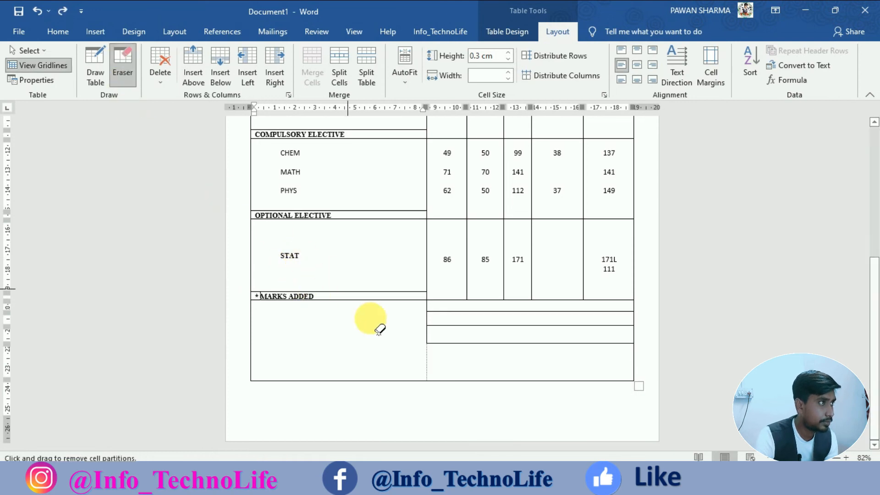
pyautogui.click(368, 292)
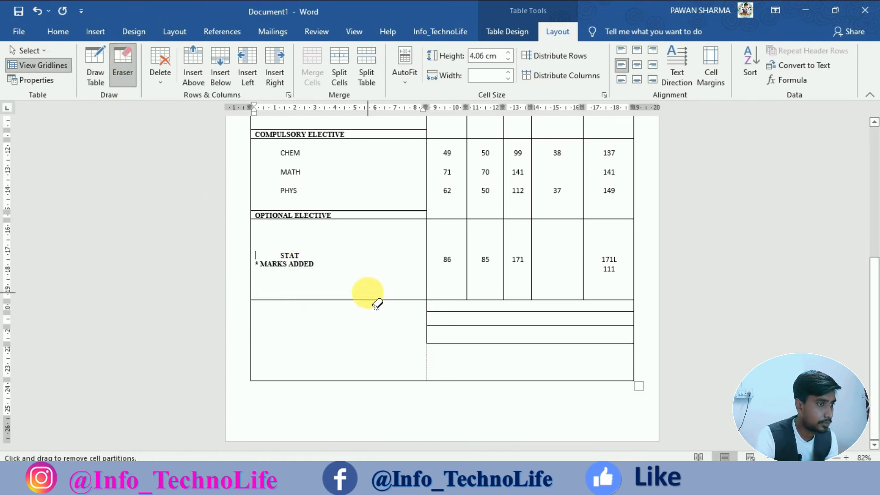
pyautogui.hotkey('ctrl', 'z')
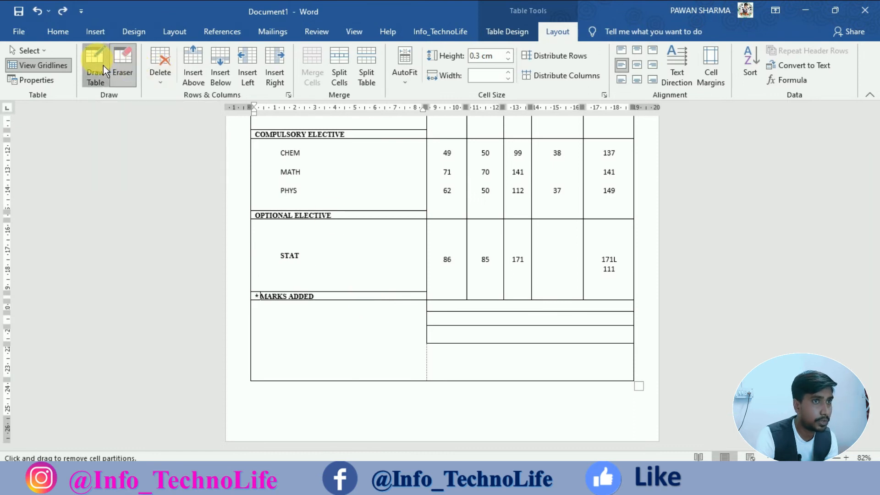
pyautogui.press('Escape')
# Remove the line between STAT and MARKS ADDED using Top and Inside Horizontal Border.
pyautogui.moveTo(314, 303); pyautogui.dragTo(304, 293)
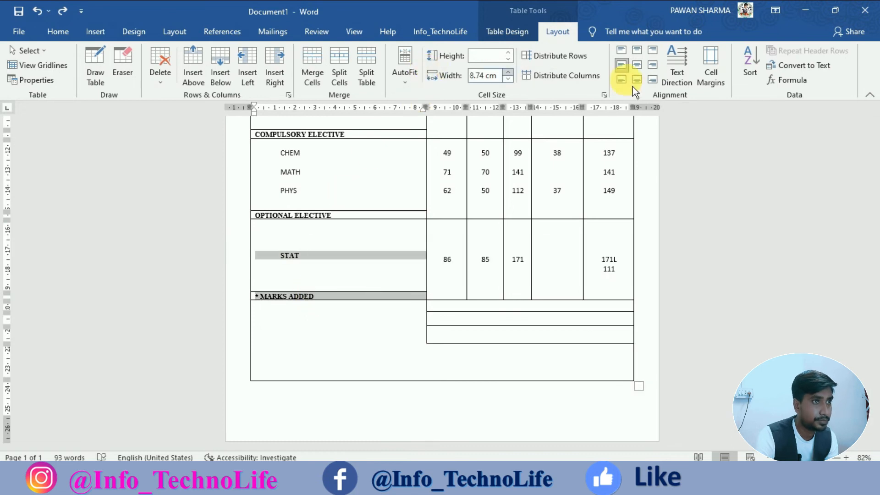
pyautogui.click(509, 33)
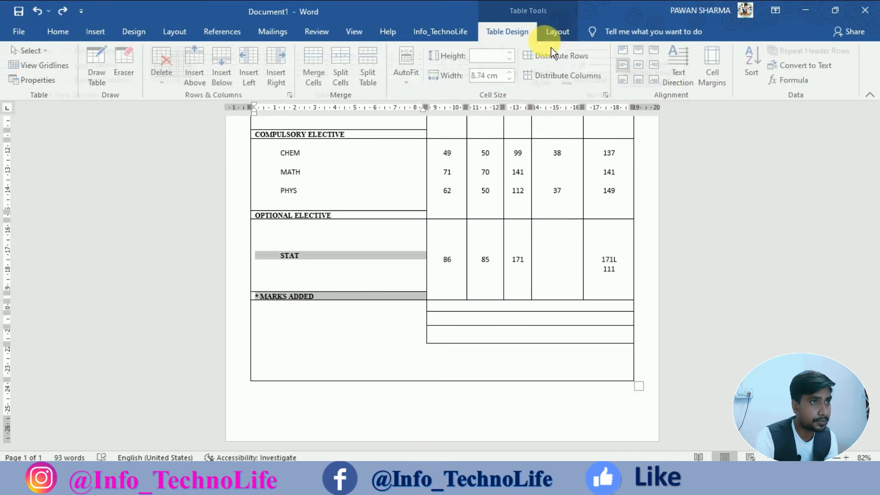
pyautogui.click(659, 89)
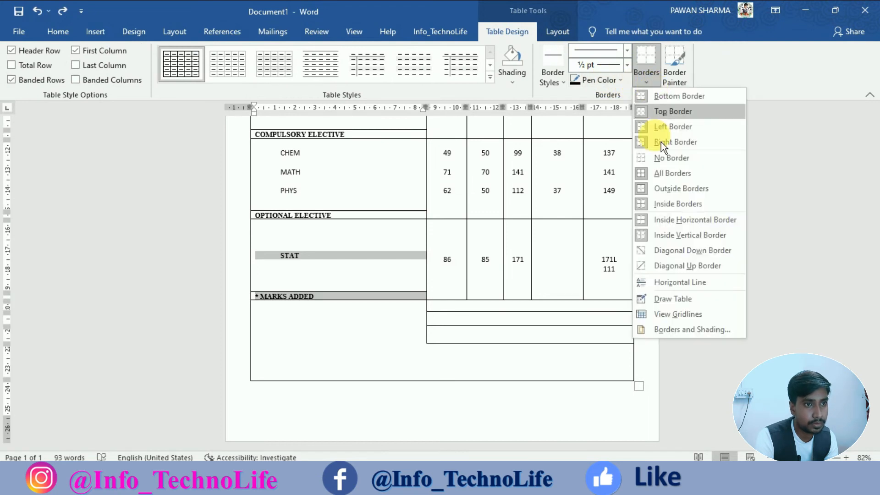
pyautogui.click(667, 117)
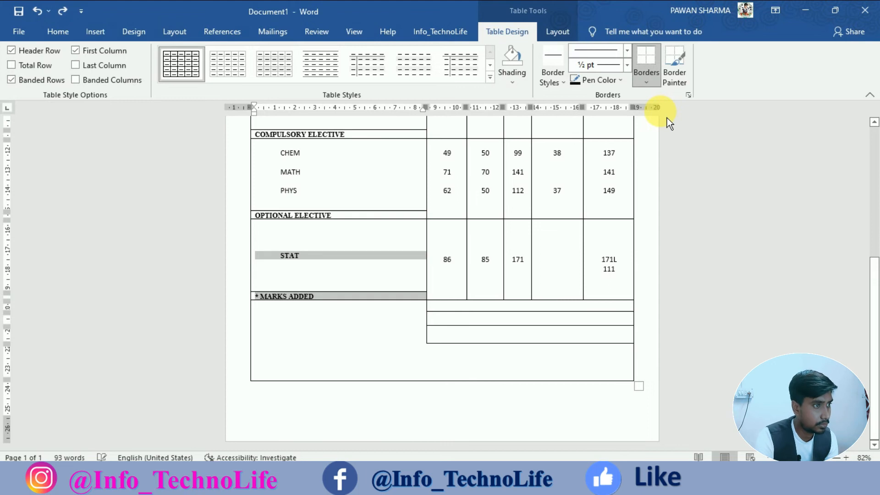
pyautogui.click(658, 88)
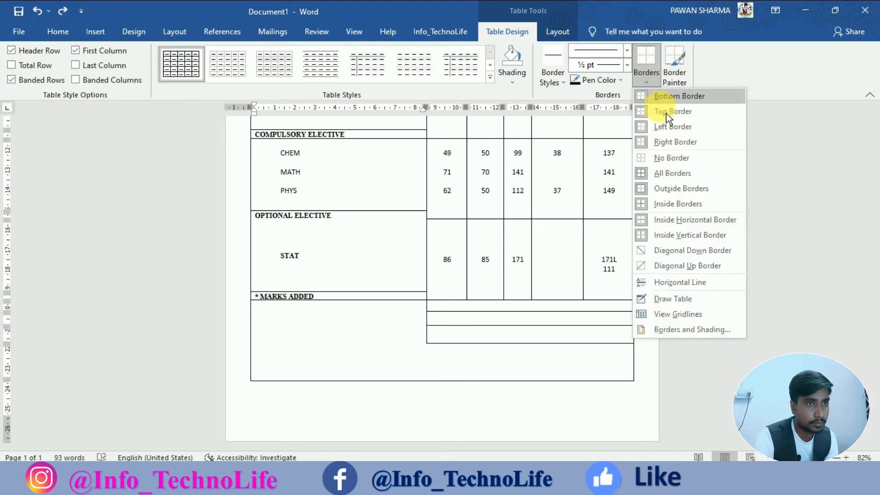
pyautogui.click(664, 224)
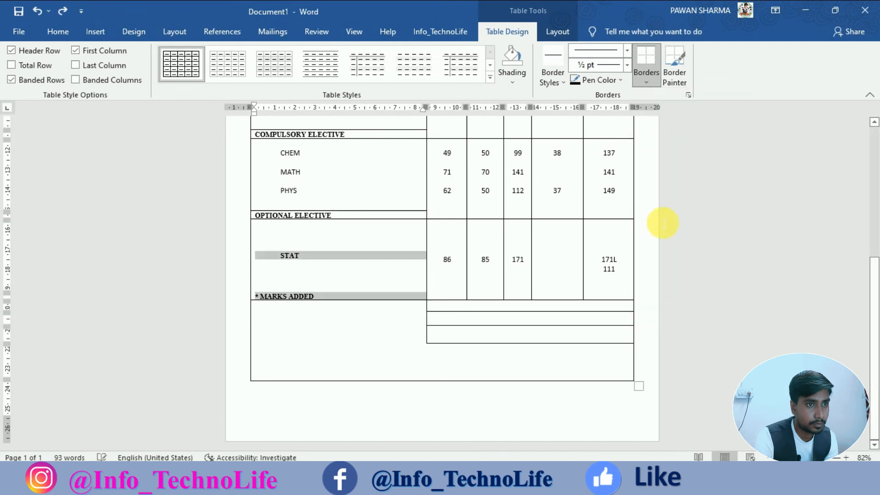
pyautogui.click(356, 253)
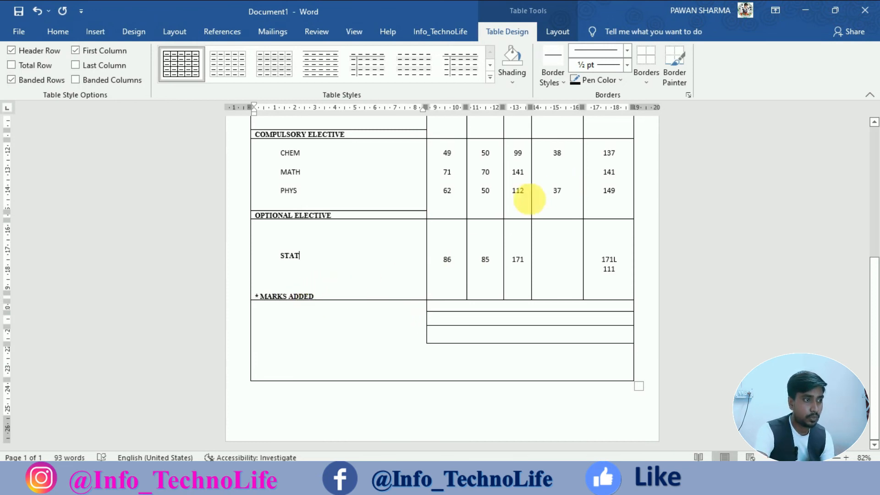
# Recheck the STAT borders, then select the mark cells from the 44/65 row to STAT.
pyautogui.moveTo(306, 244); pyautogui.dragTo(337, 298)
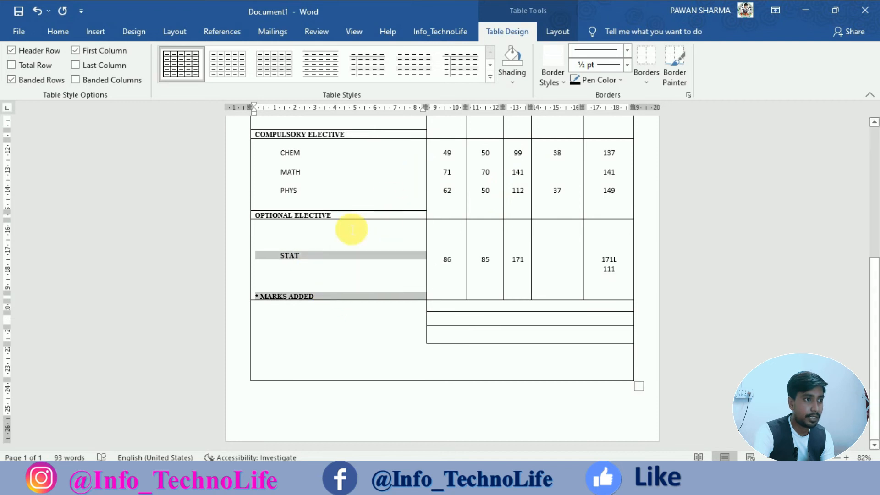
pyautogui.click(303, 250)
pyautogui.moveTo(301, 242); pyautogui.dragTo(320, 286)
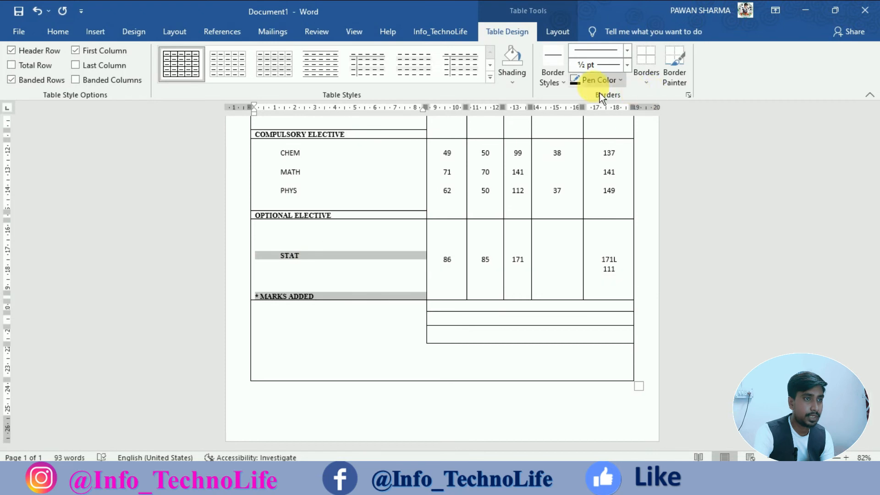
pyautogui.click(649, 83)
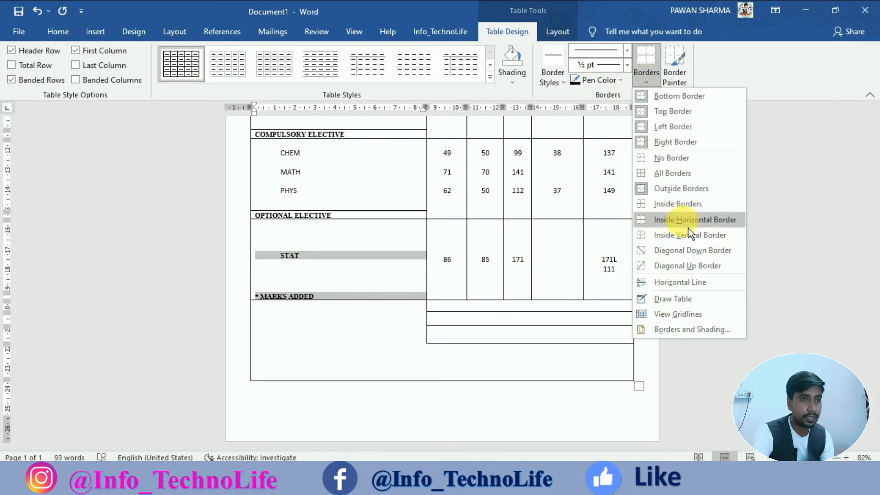
pyautogui.click(556, 278)
pyautogui.scroll(2, 560, 243)
pyautogui.moveTo(448, 177); pyautogui.dragTo(601, 297)
pyautogui.click(656, 83)
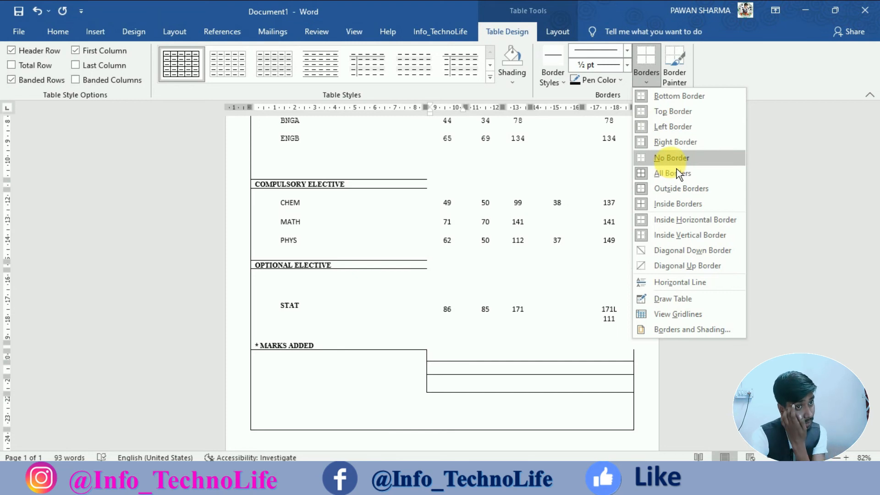
# Add inside horizontal borders to the selected mark cells.
pyautogui.click(678, 224)
pyautogui.scroll(3, 499, 306)
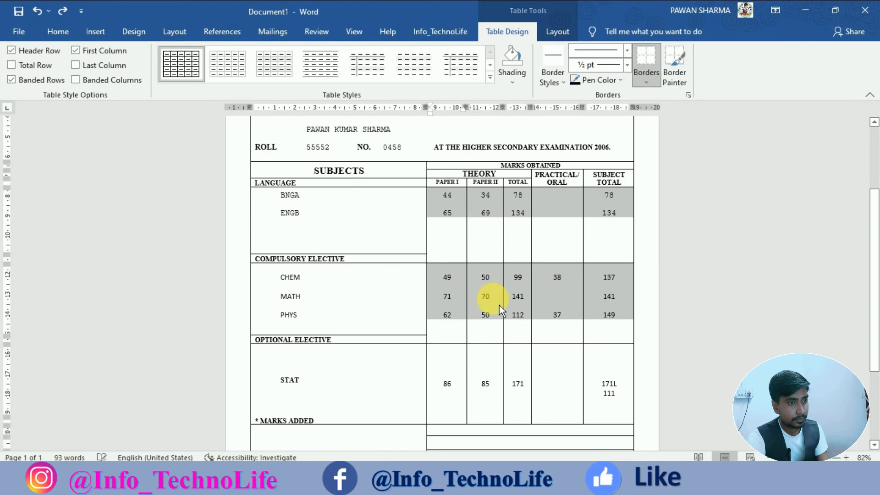
pyautogui.click(499, 306)
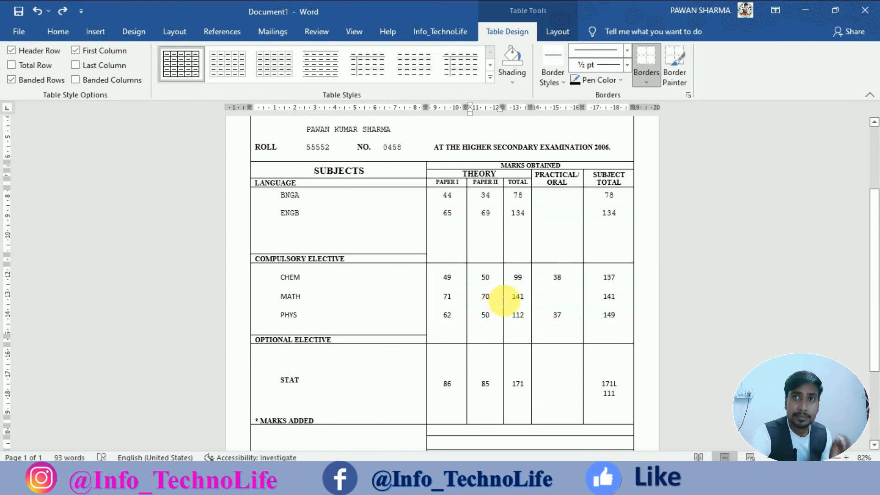
# Give the CHEM, MATH and PHYS mark cells top and bottom borders.
pyautogui.moveTo(448, 280); pyautogui.dragTo(601, 292)
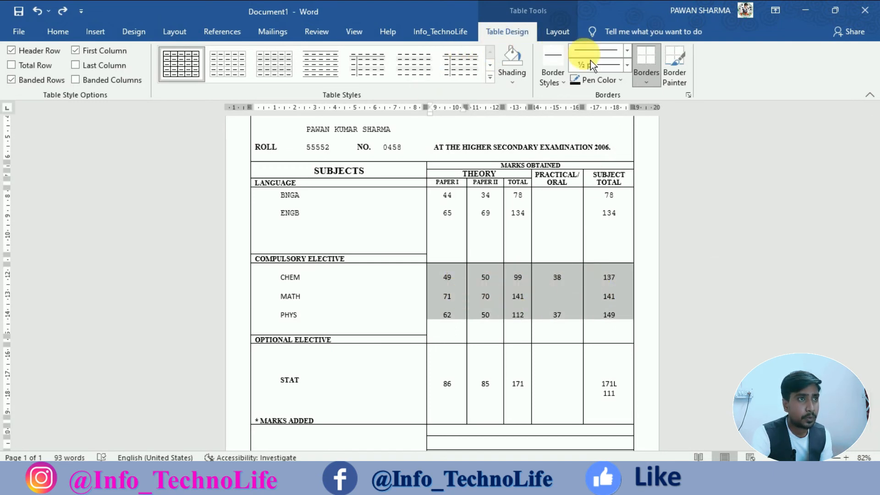
pyautogui.click(662, 89)
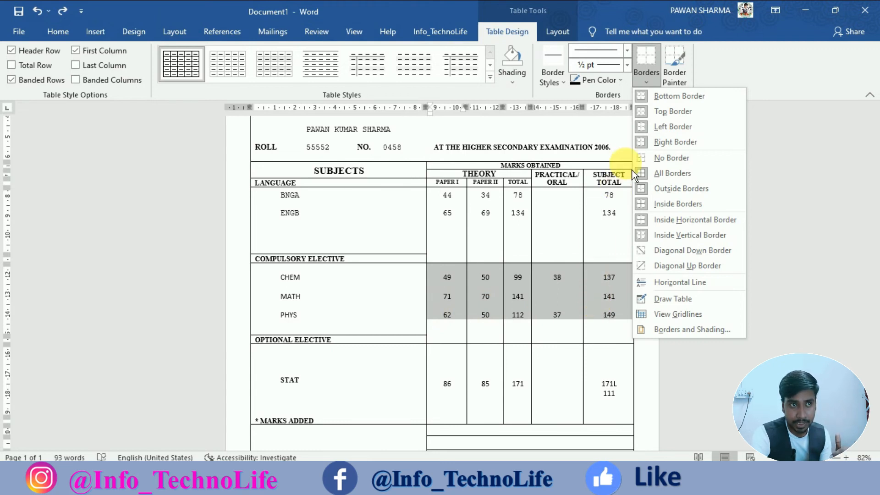
pyautogui.click(666, 114)
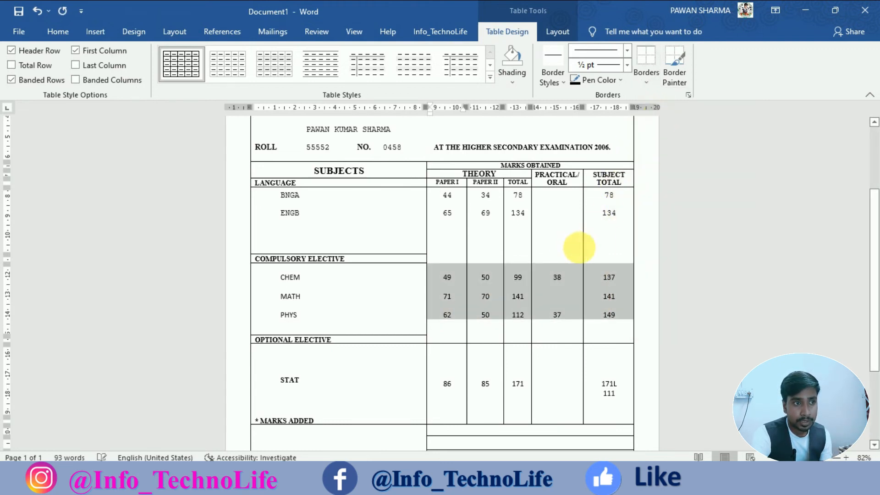
pyautogui.click(652, 88)
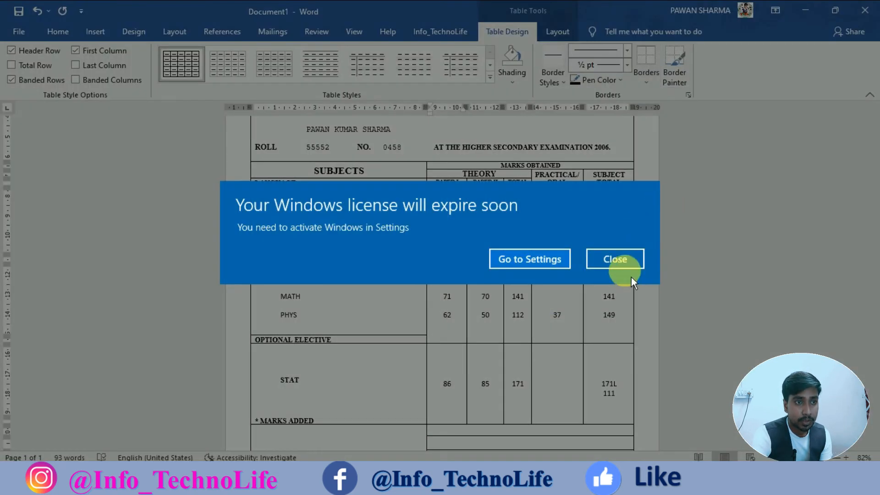
pyautogui.click(619, 264)
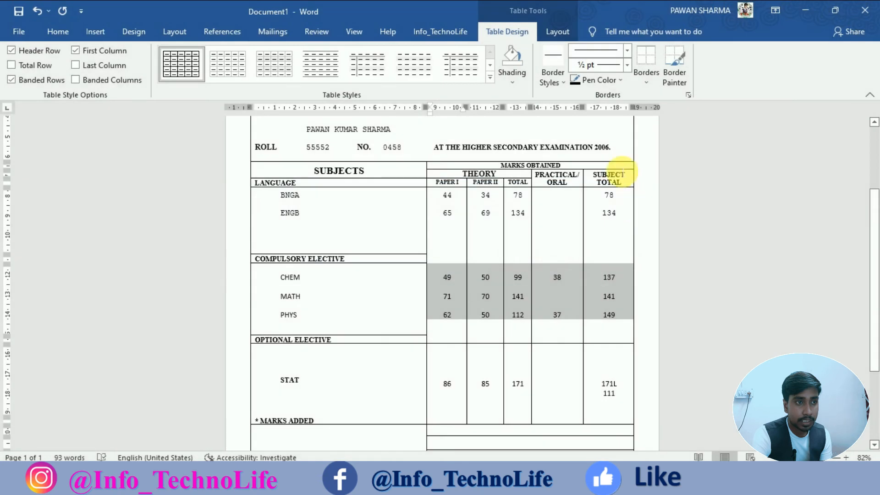
pyautogui.click(650, 77)
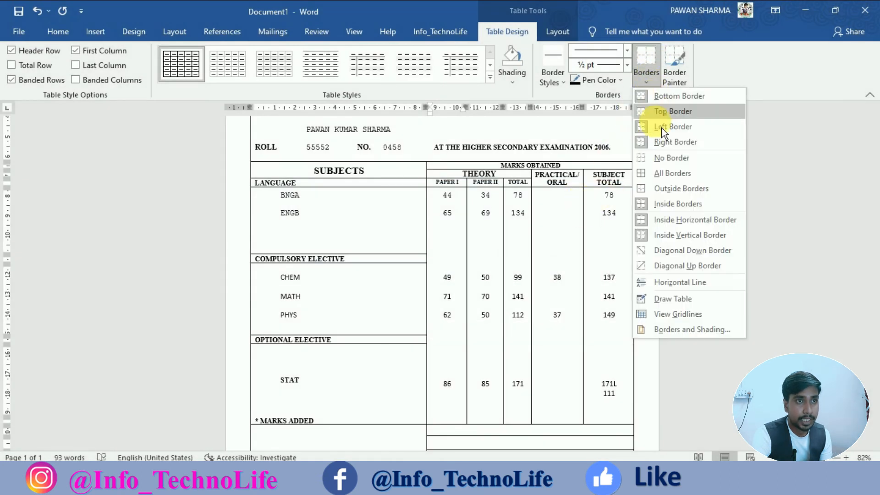
pyautogui.click(674, 102)
pyautogui.click(600, 364)
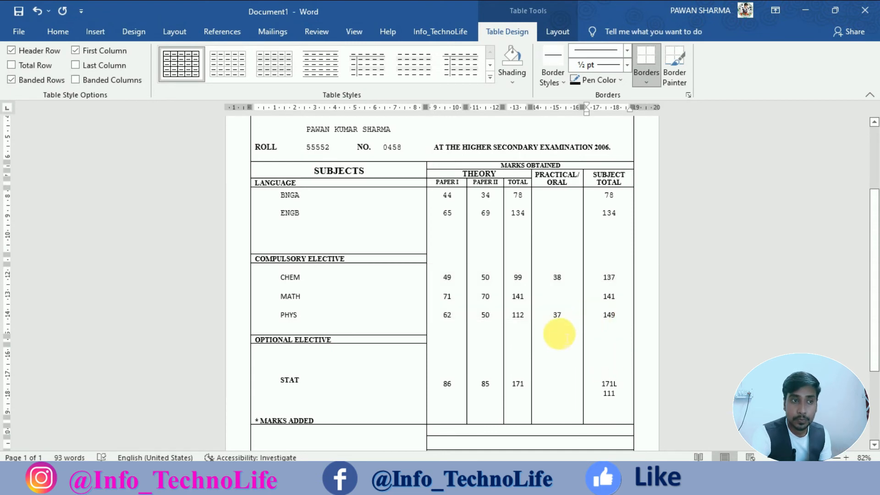
# Use Draw Table to draw three horizontal lines across the cell below * MARKS ADDED.
pyautogui.scroll(-3, 560, 333)
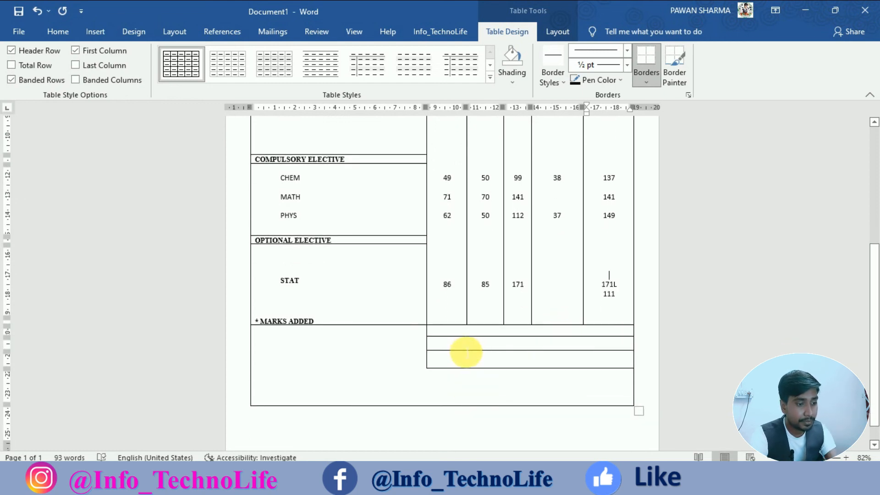
pyautogui.click(425, 338)
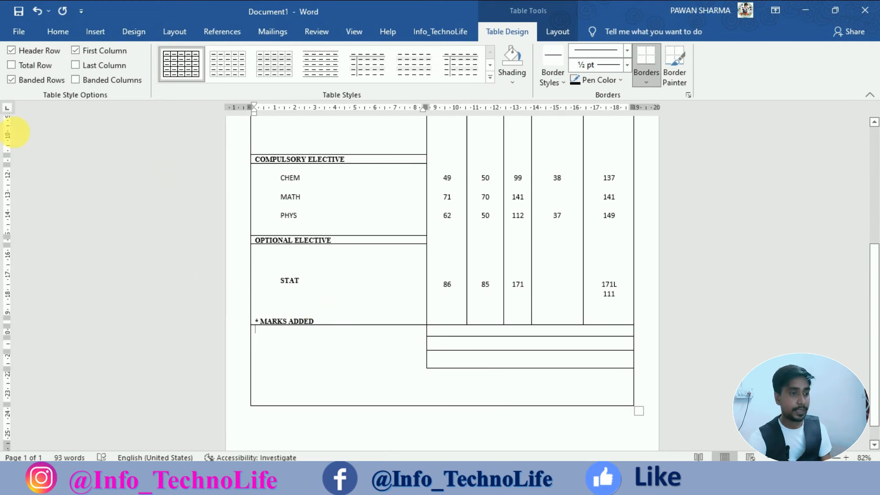
pyautogui.click(95, 33)
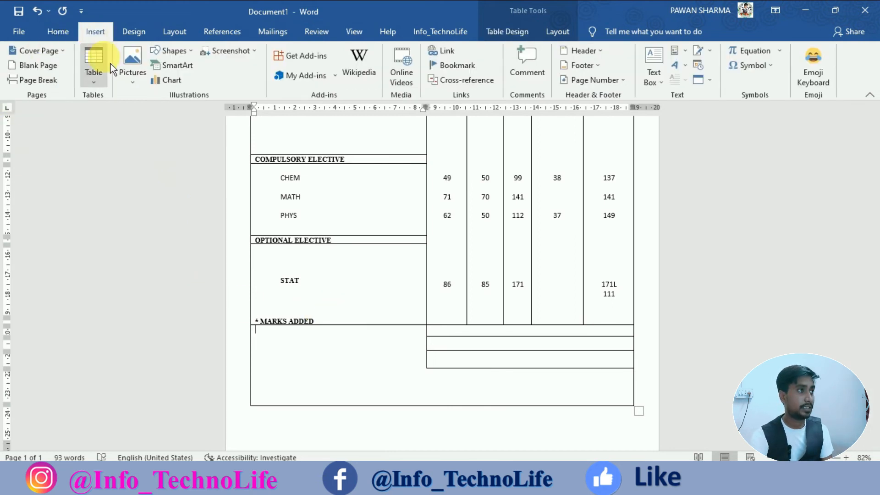
pyautogui.click(94, 69)
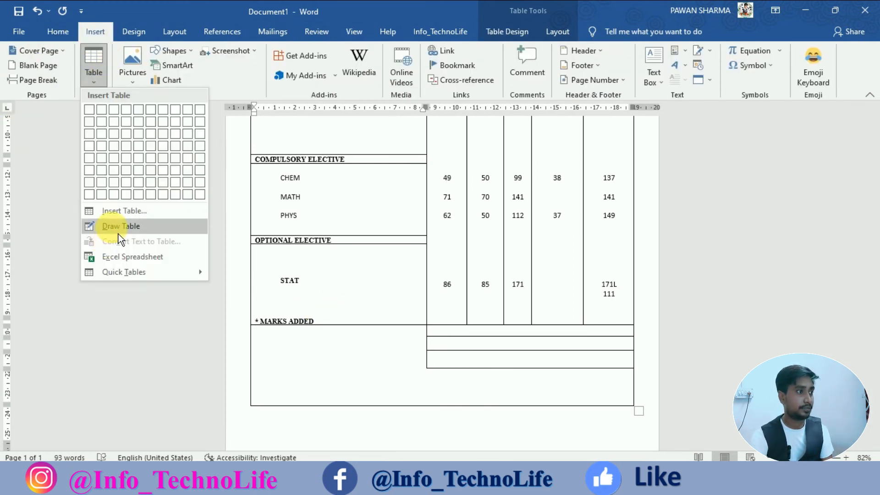
pyautogui.click(117, 227)
pyautogui.moveTo(426, 337); pyautogui.dragTo(302, 338)
pyautogui.moveTo(427, 350); pyautogui.dragTo(307, 352)
pyautogui.moveTo(426, 368); pyautogui.dragTo(287, 370)
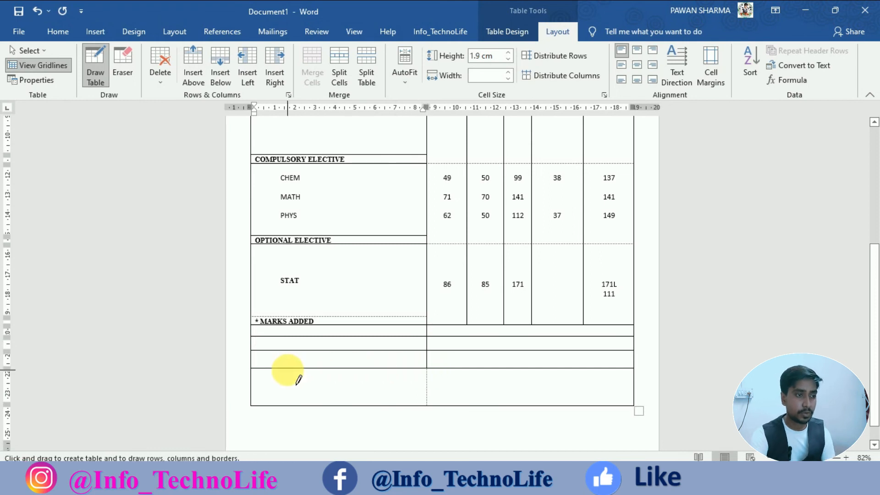